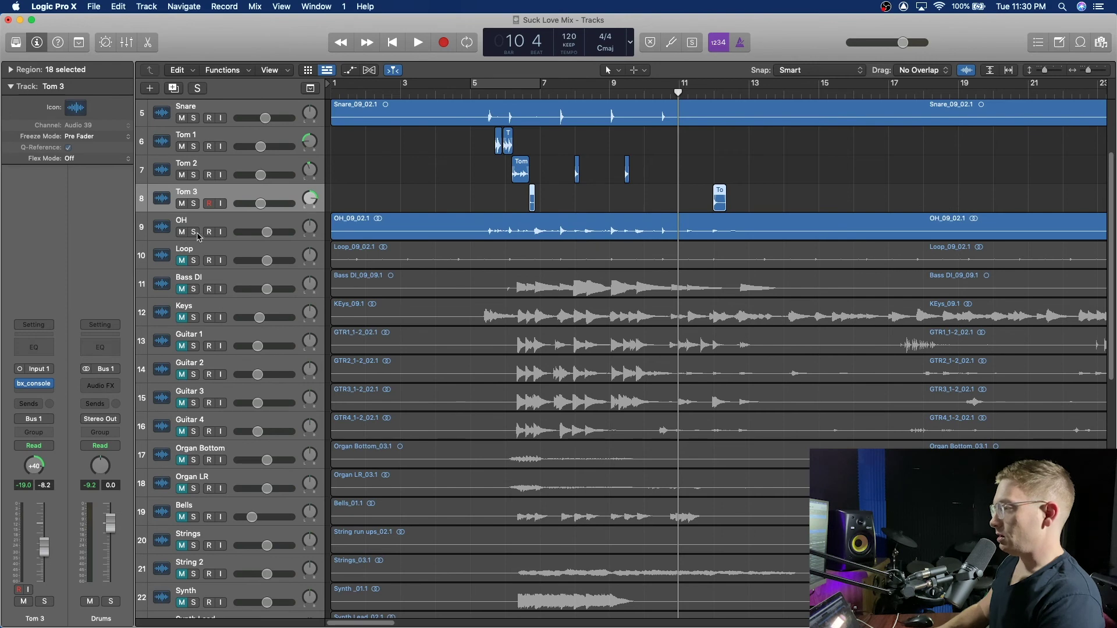
# Solo the OH track and play it from around bar 5.
pyautogui.click(195, 232)
pyautogui.click(479, 95)
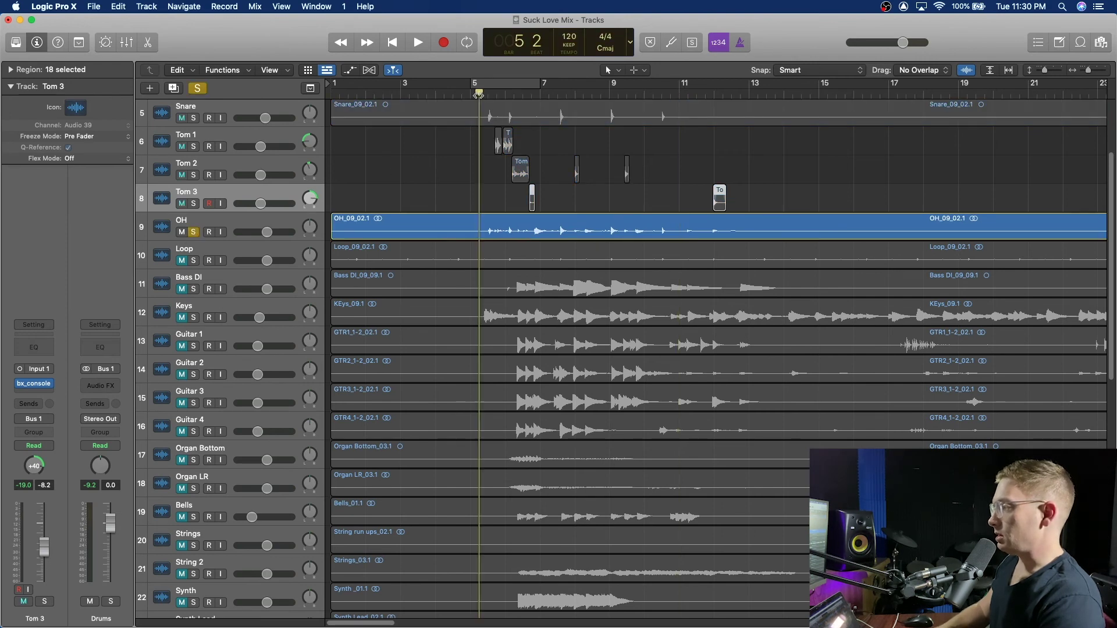
pyautogui.press('space')
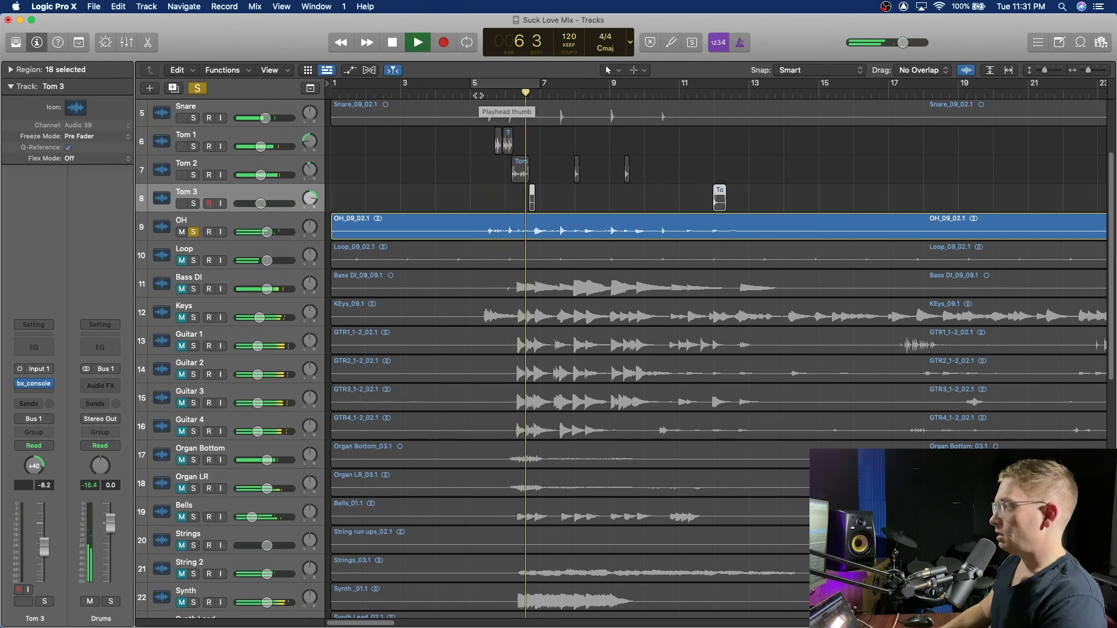
pyautogui.press('space')
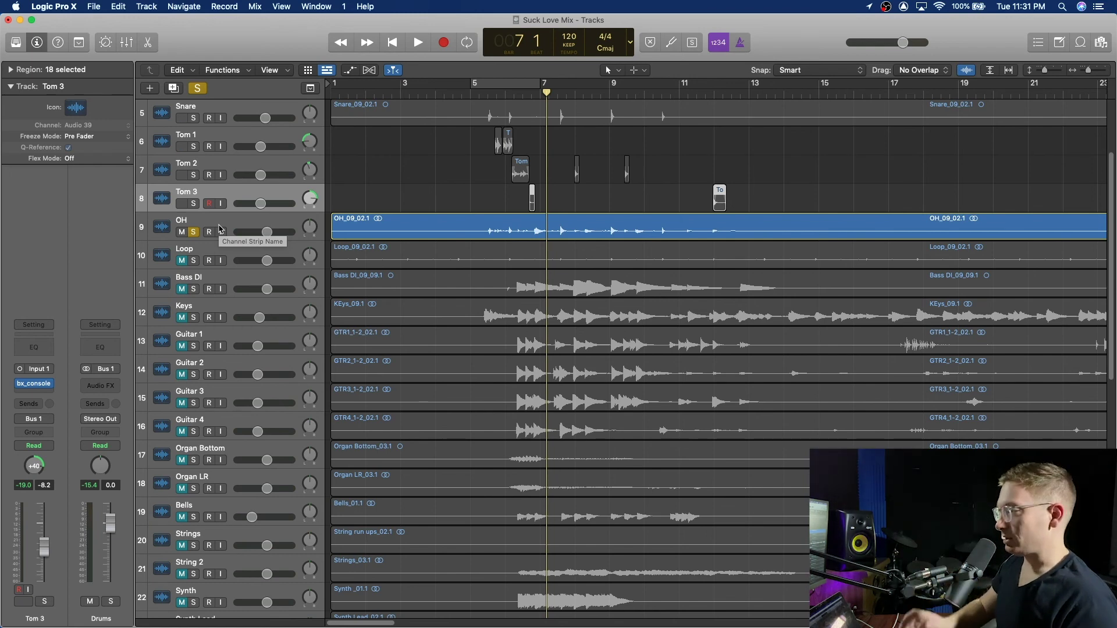
pyautogui.click(484, 96)
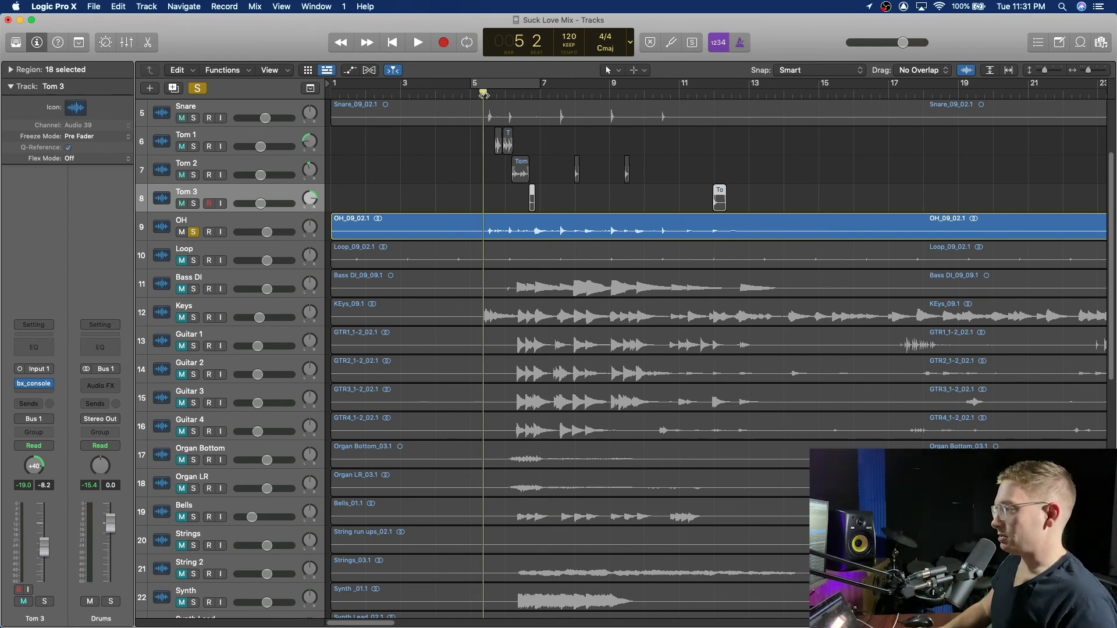
pyautogui.press('space')
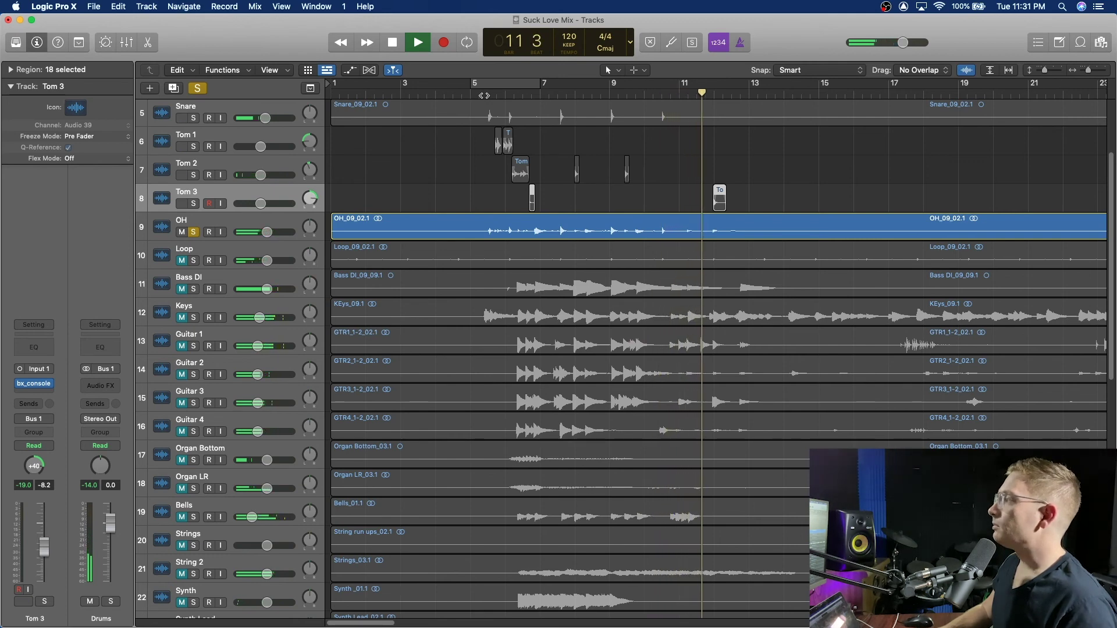
# Listen to the soloed OH track from around bar 99, and turn its solo off.
pyautogui.hscroll(15, 875, 205)
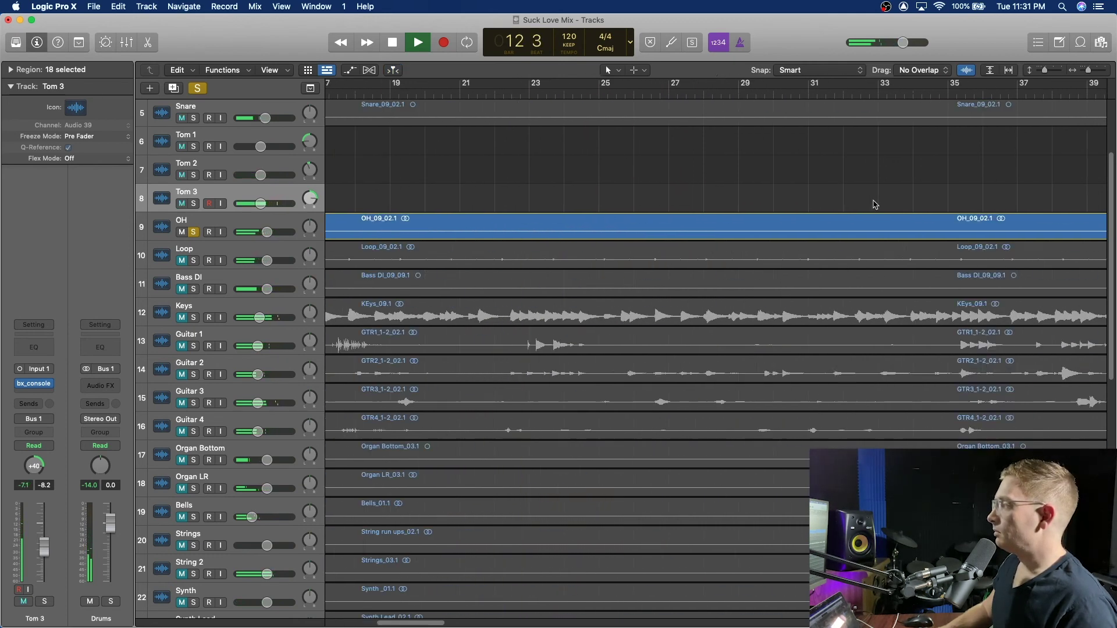
pyautogui.hscroll(20, 875, 204)
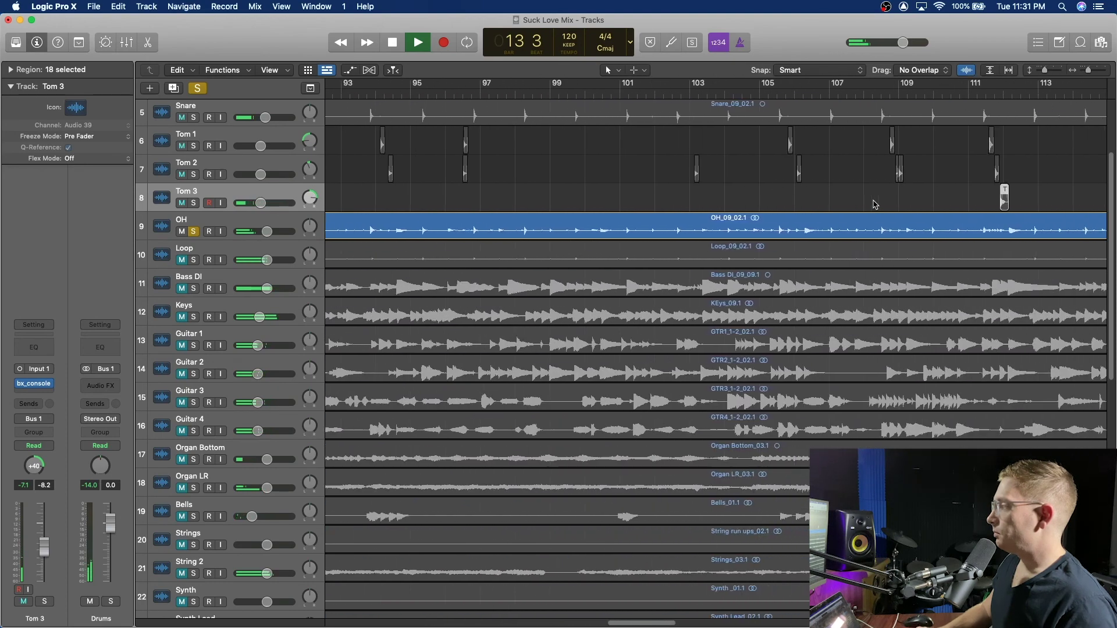
pyautogui.click(563, 91)
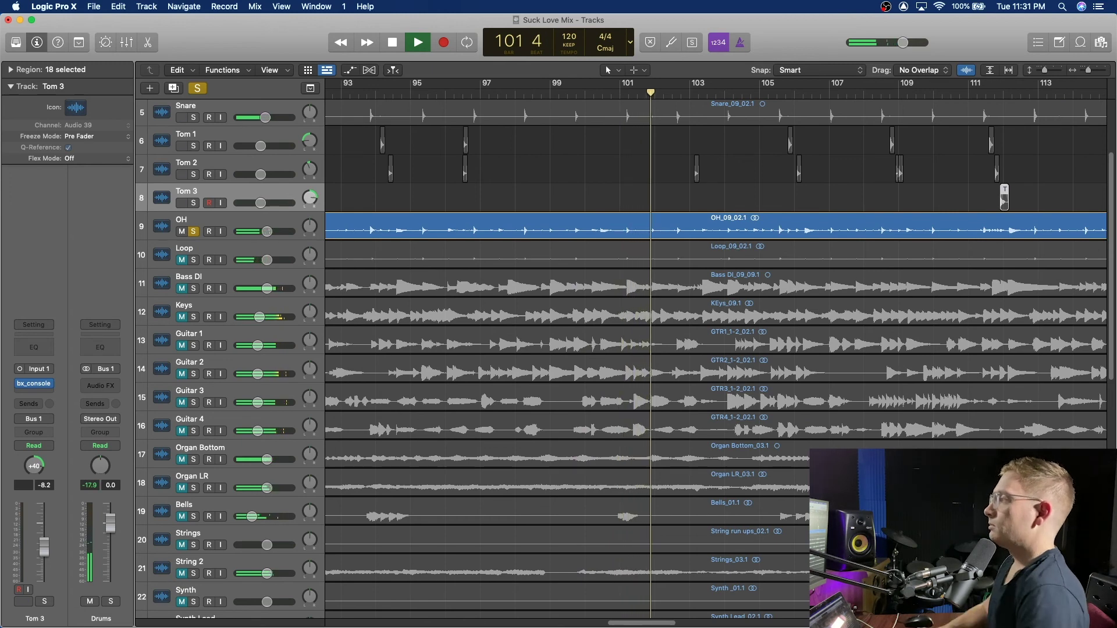
pyautogui.press('space')
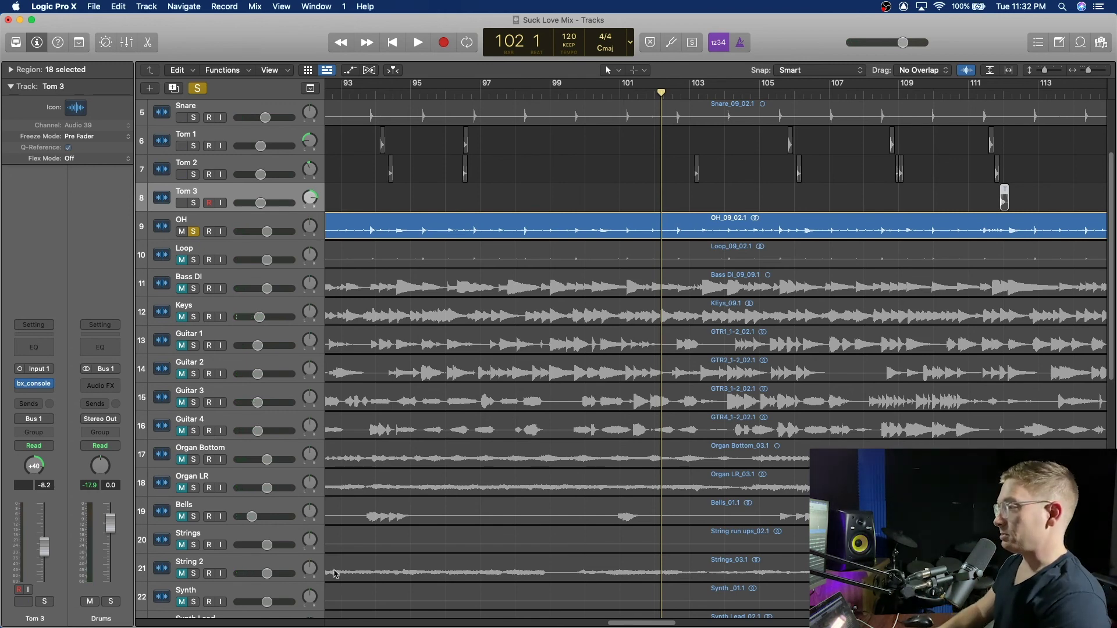
pyautogui.click(195, 232)
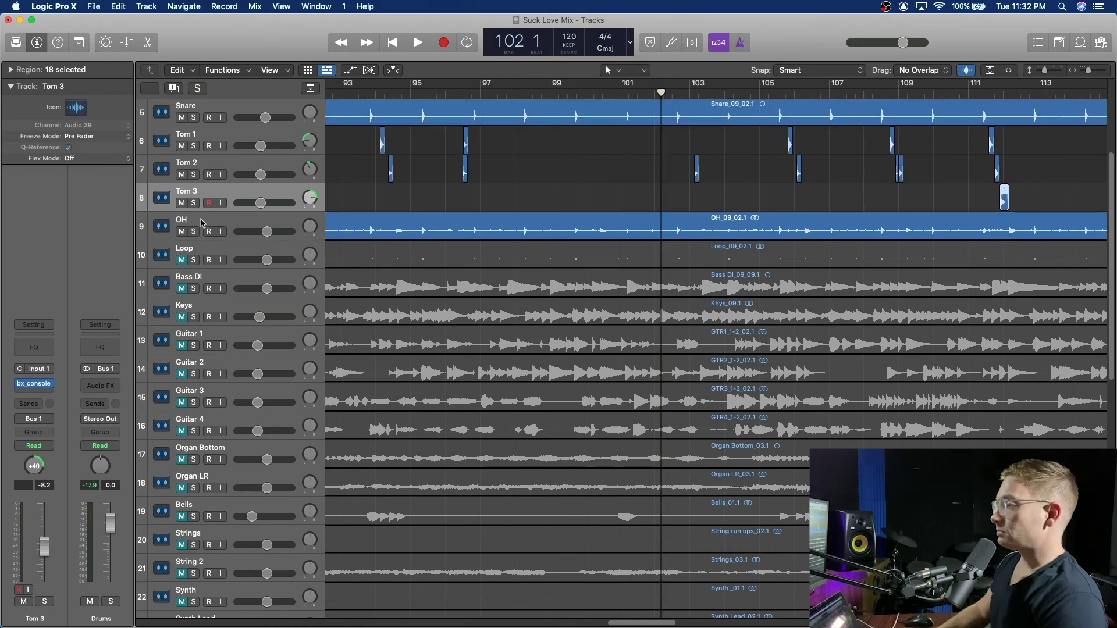
# Try adjusting the start of the OH region at bar 1, and undo the change.
pyautogui.click(202, 223)
pyautogui.hscroll(-20, 494, 204)
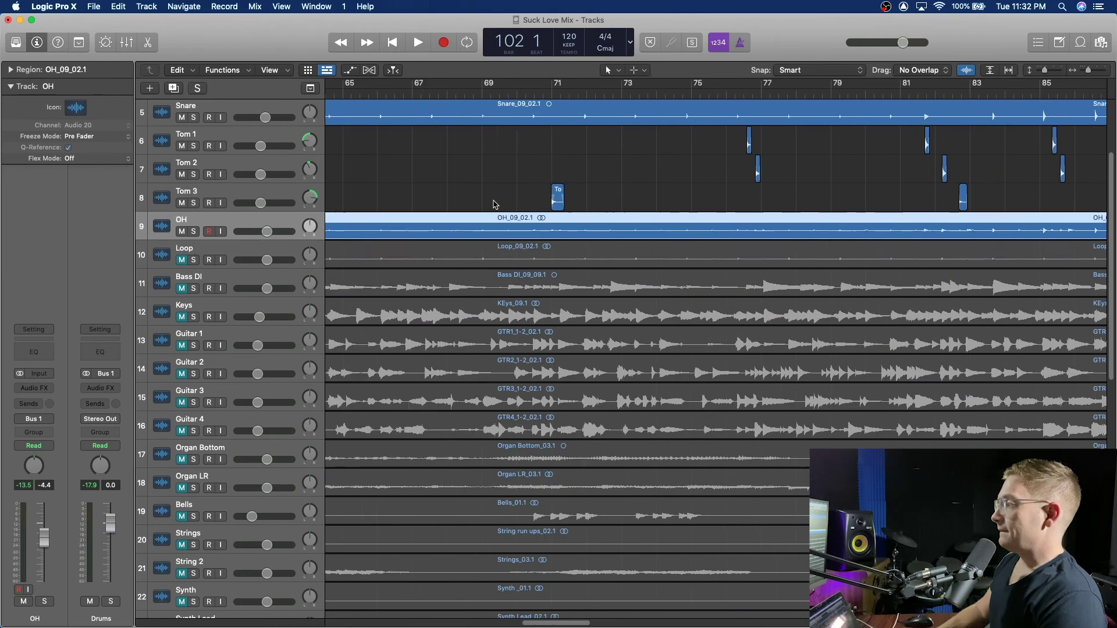
pyautogui.click(359, 197)
pyautogui.click(337, 237)
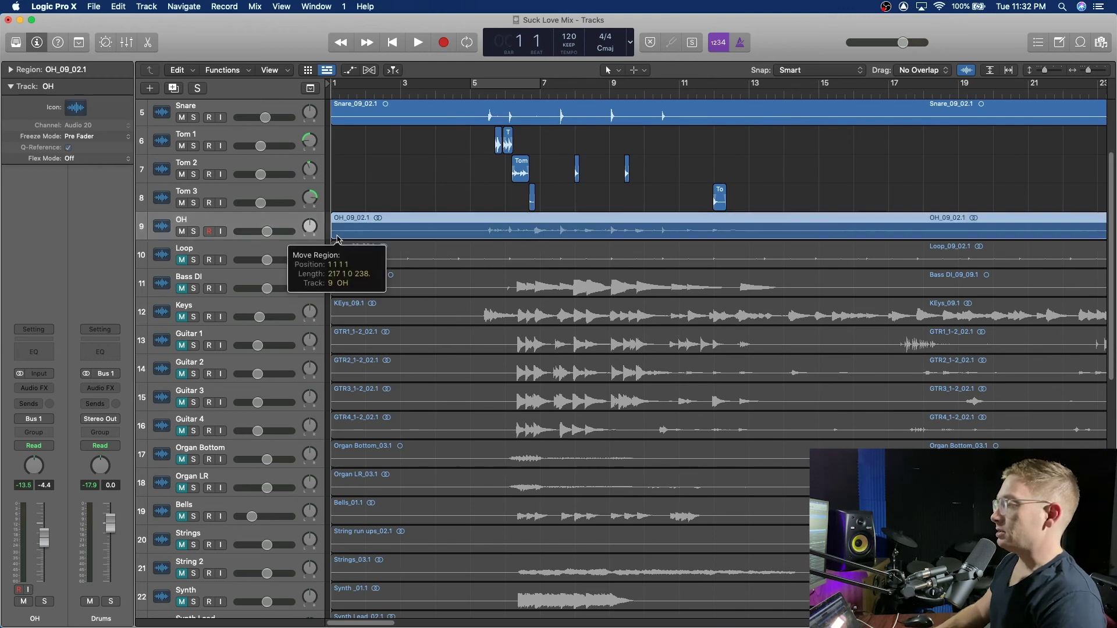
pyautogui.moveTo(336, 234); pyautogui.dragTo(345, 234)
pyautogui.press('super+z')
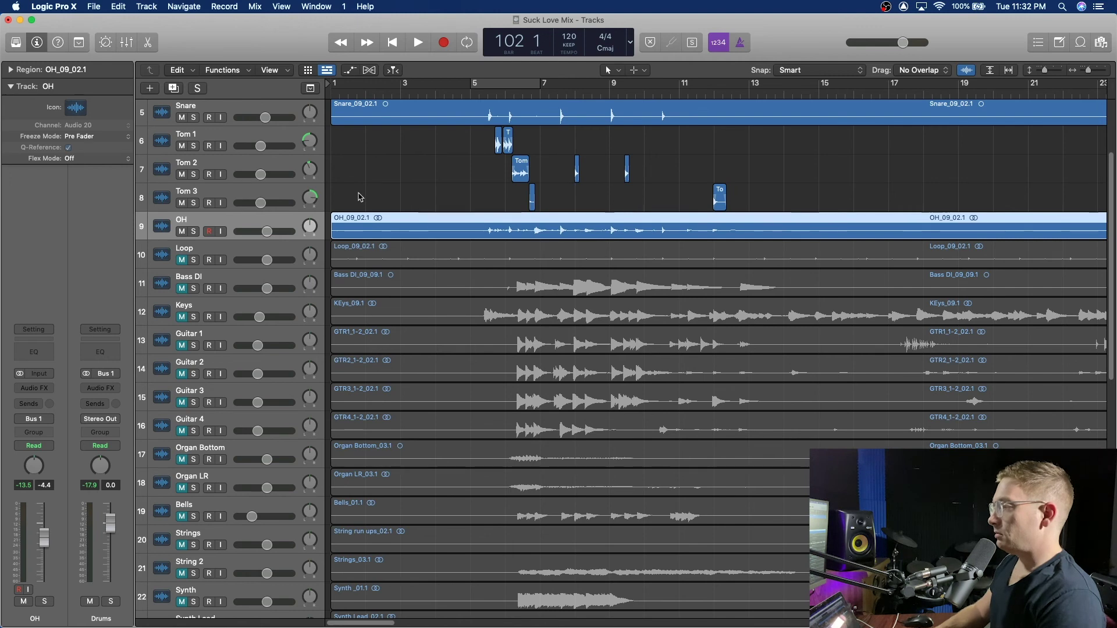
pyautogui.click(359, 197)
pyautogui.click(353, 220)
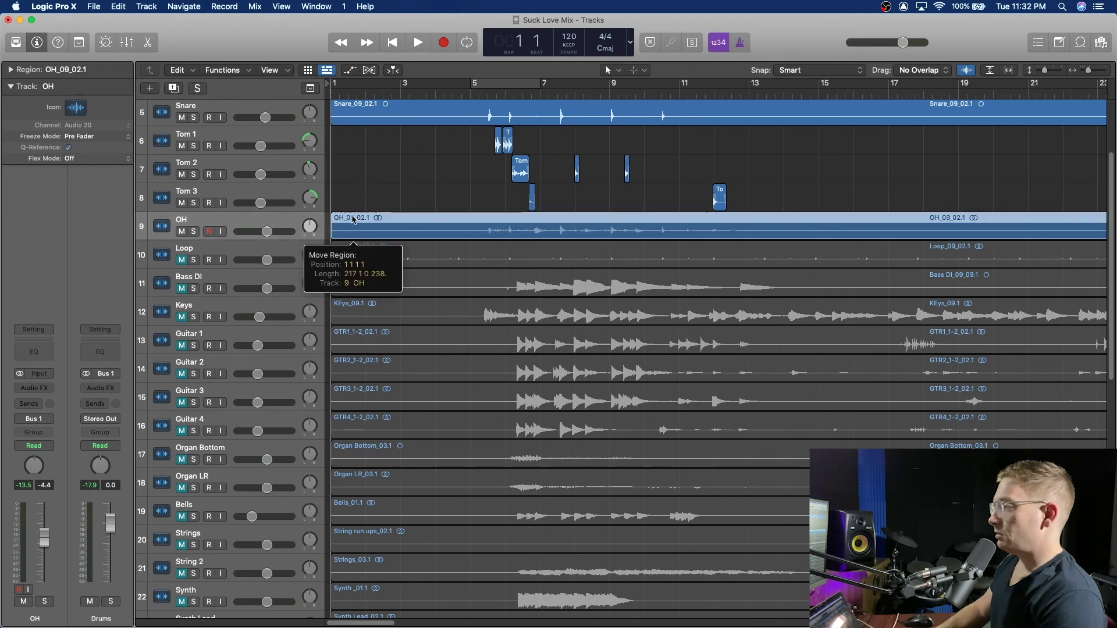
pyautogui.click(373, 191)
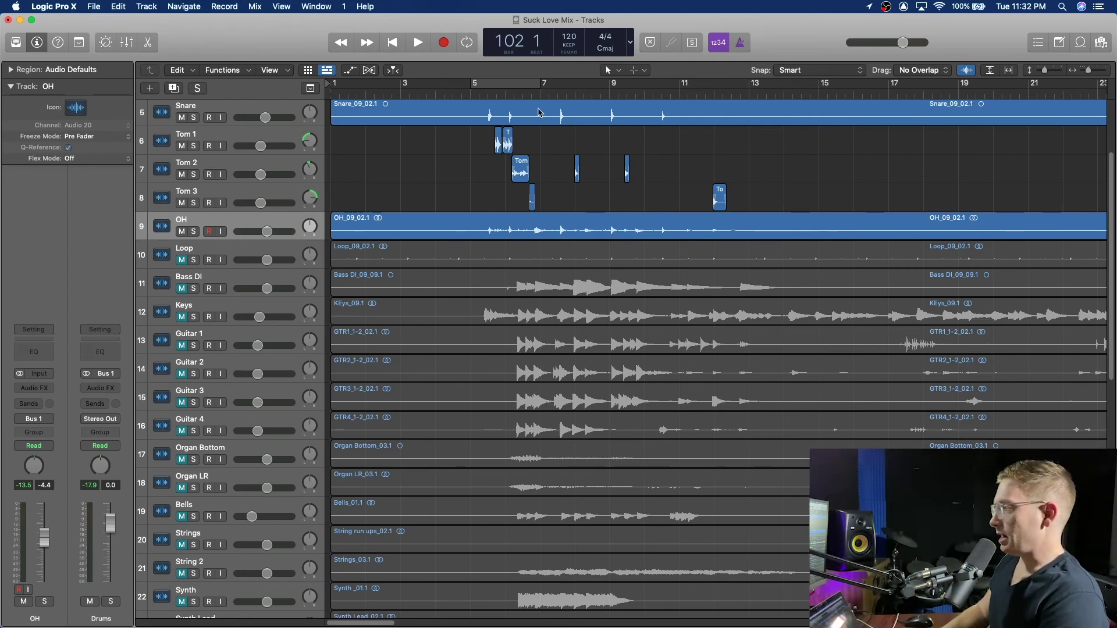
# Inspect the snare, tom and overhead hits up close from bar 5 through bar 7.
pyautogui.click(489, 93)
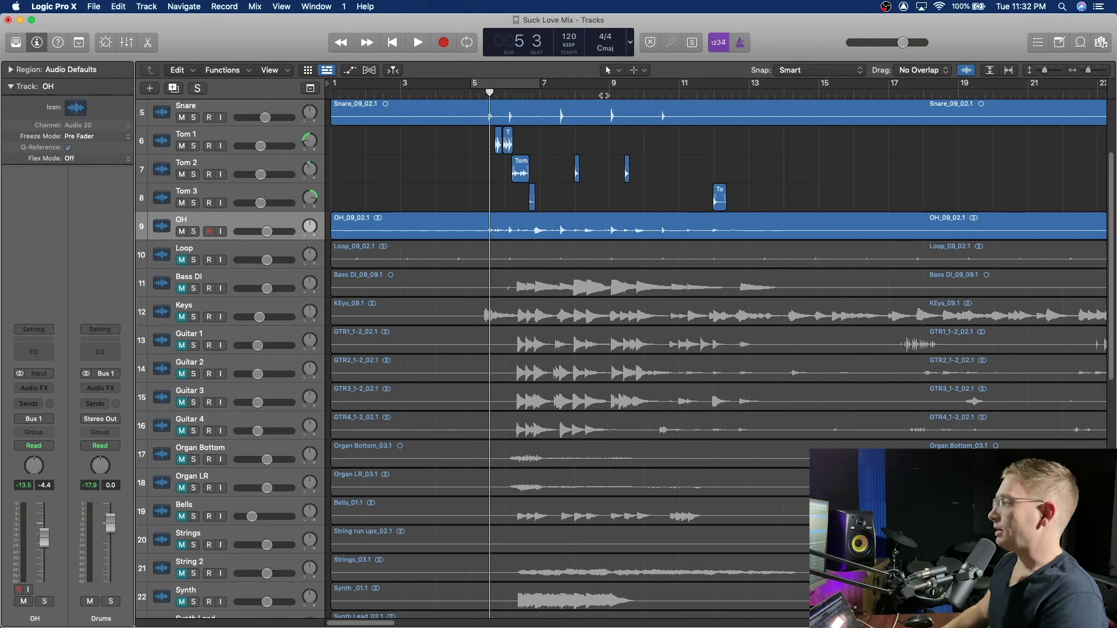
pyautogui.moveTo(1089, 74); pyautogui.dragTo(1105, 77)
pyautogui.hscroll(10, 945, 116)
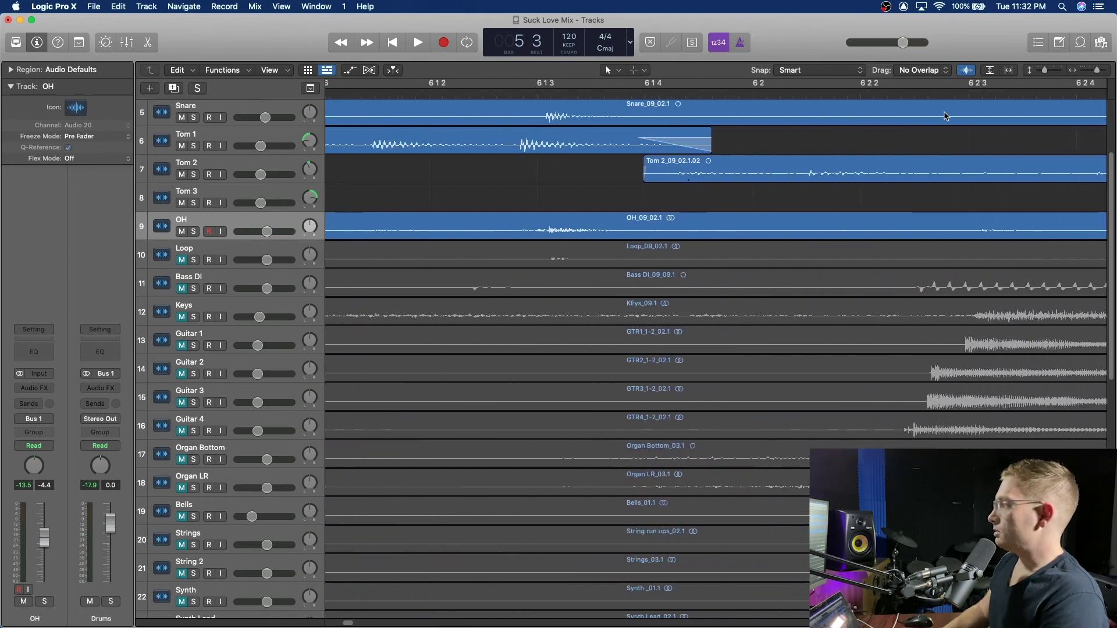
pyautogui.hscroll(10, 843, 140)
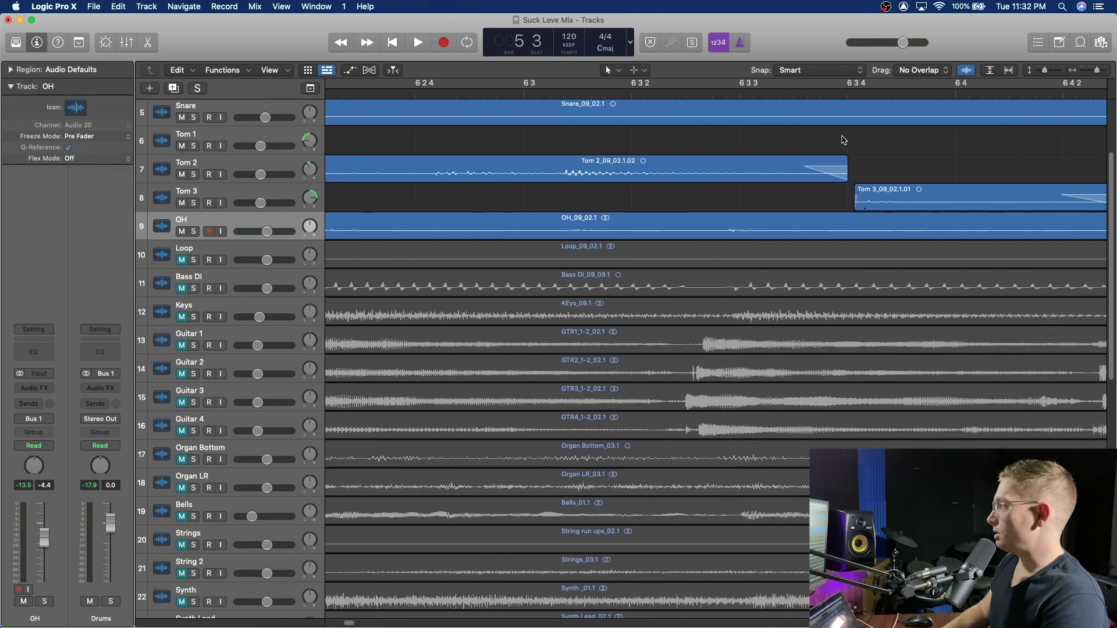
pyautogui.hscroll(2, 844, 139)
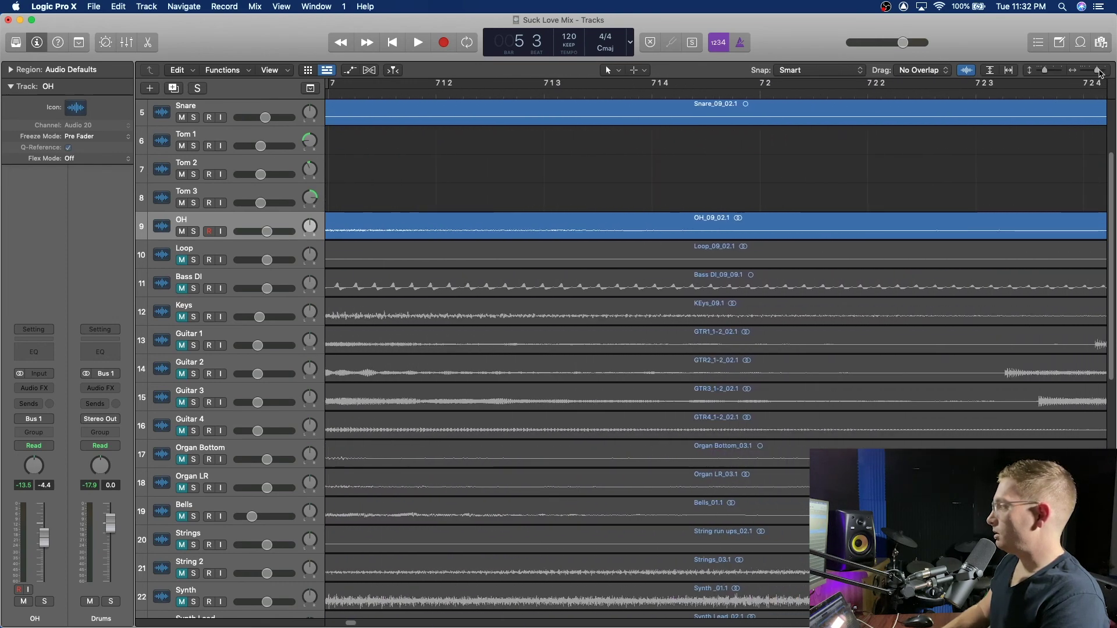
pyautogui.moveTo(1097, 72); pyautogui.dragTo(1089, 73)
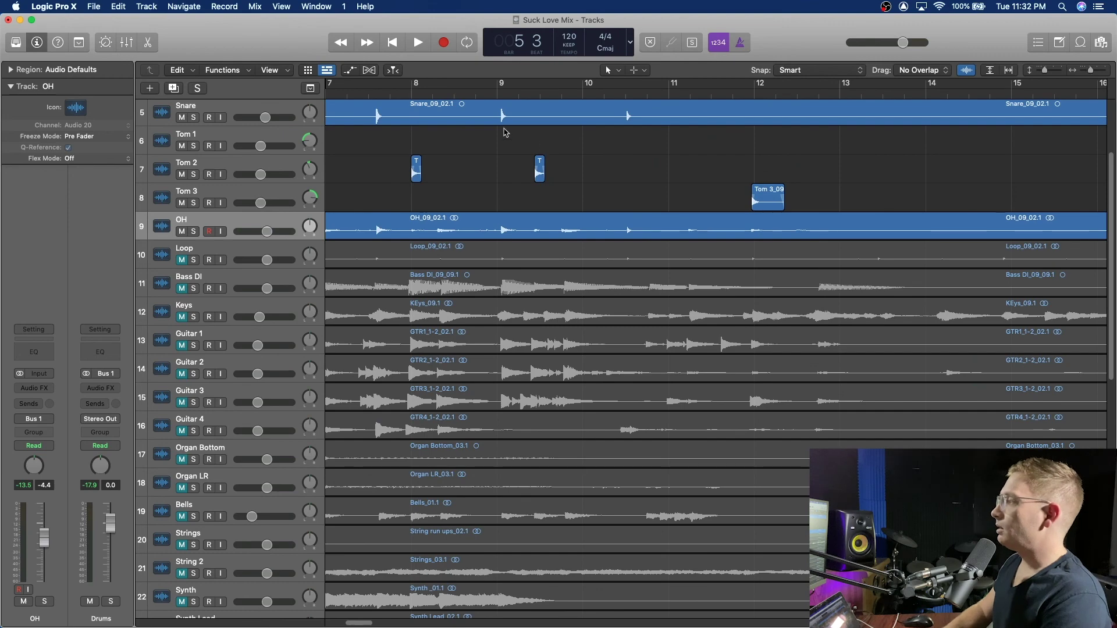
# Play the drums around bar 9, park the playhead on the bar 9 snare hit, and compare the Snare and OH waveforms up close.
pyautogui.click(492, 93)
pyautogui.press('space')
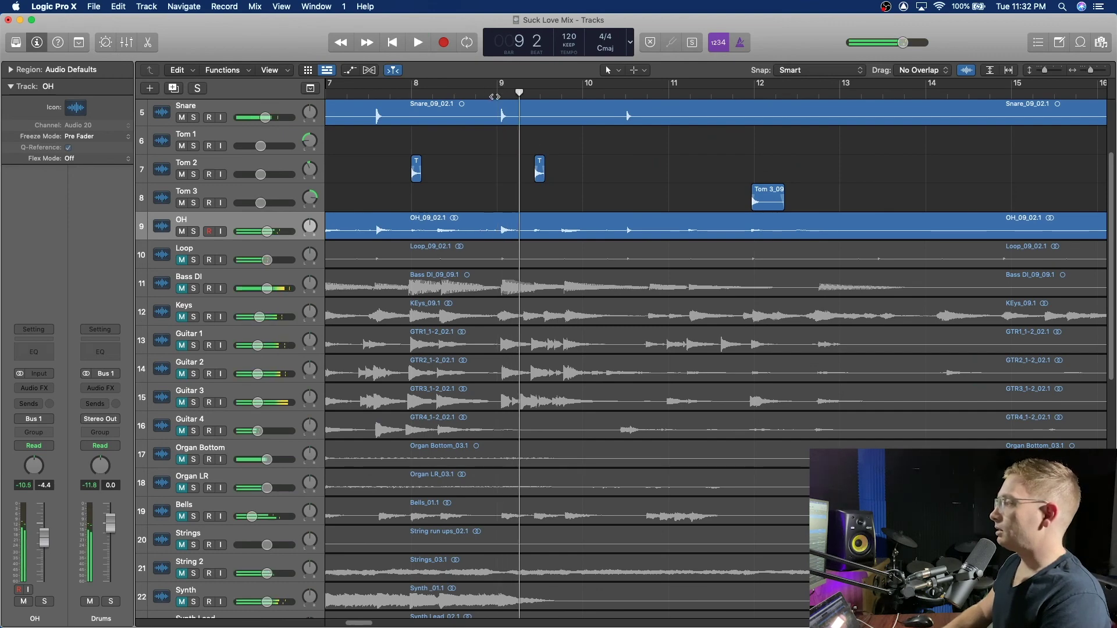
pyautogui.moveTo(1092, 72); pyautogui.dragTo(1096, 72)
pyautogui.hscroll(-5, 786, 143)
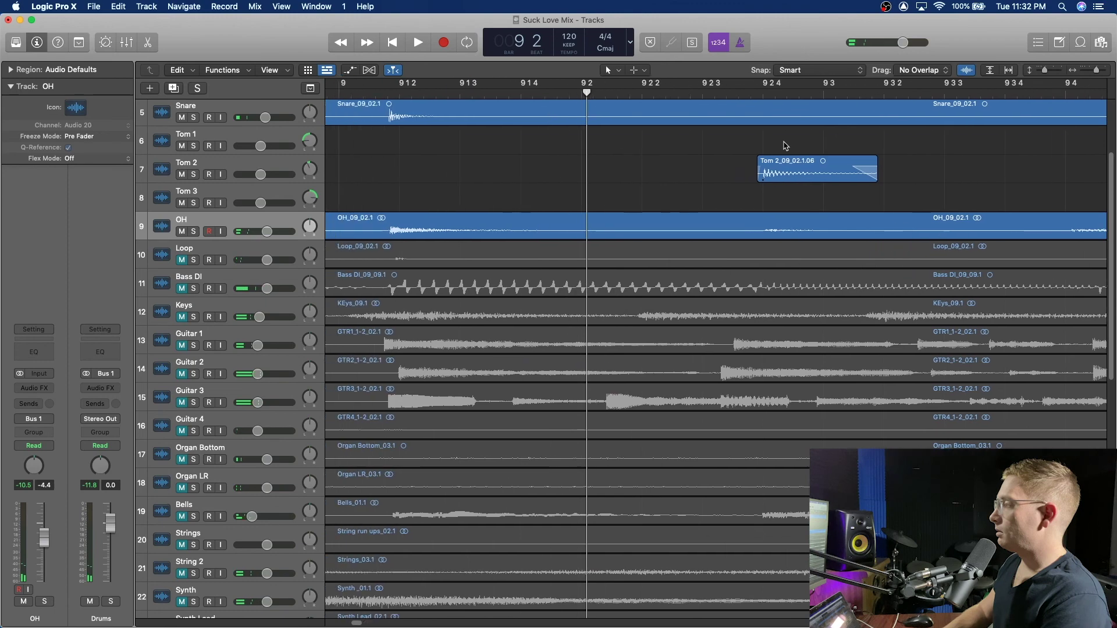
pyautogui.click(502, 93)
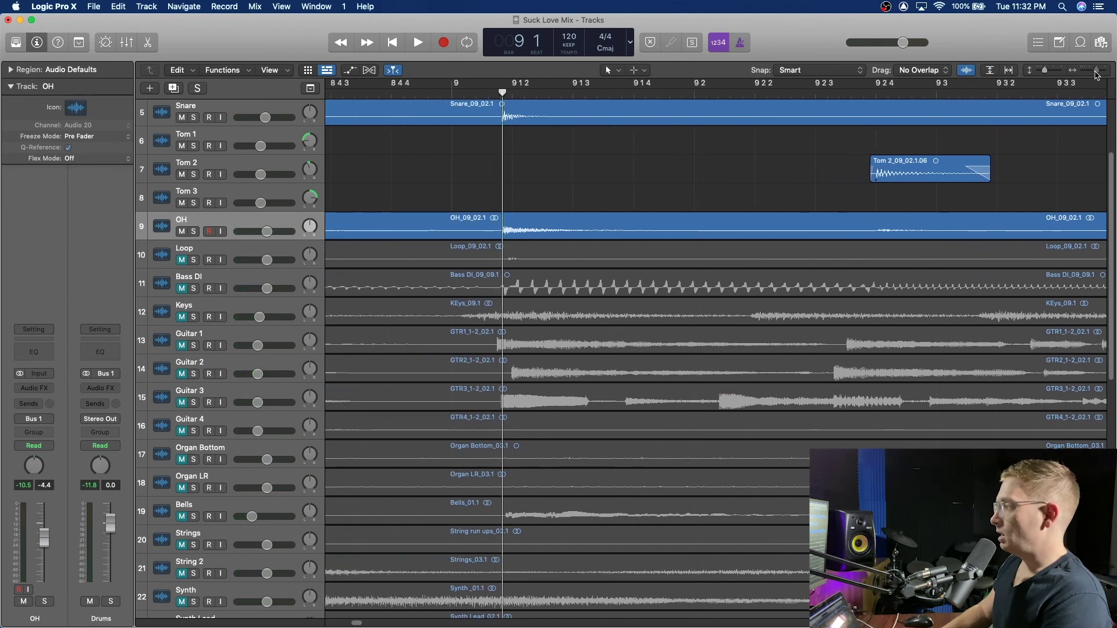
pyautogui.moveTo(1096, 75); pyautogui.dragTo(1105, 78)
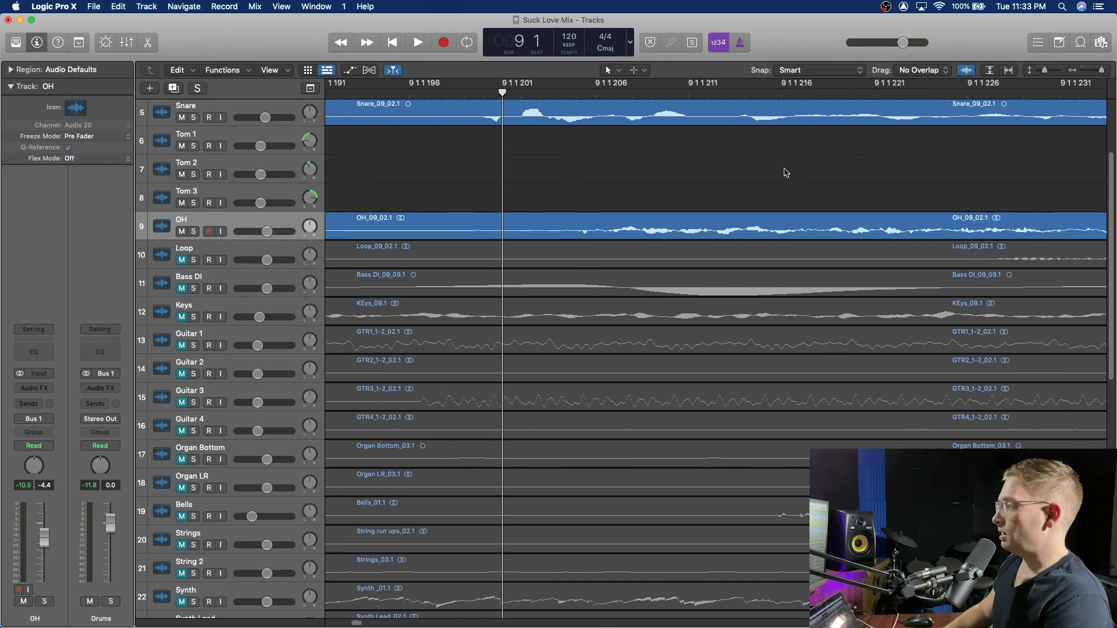
# Trim the start of the OH region to bar 2, and shift the region slightly earlier towards the bar 9 snare transient.
pyautogui.moveTo(1101, 71); pyautogui.dragTo(1071, 71)
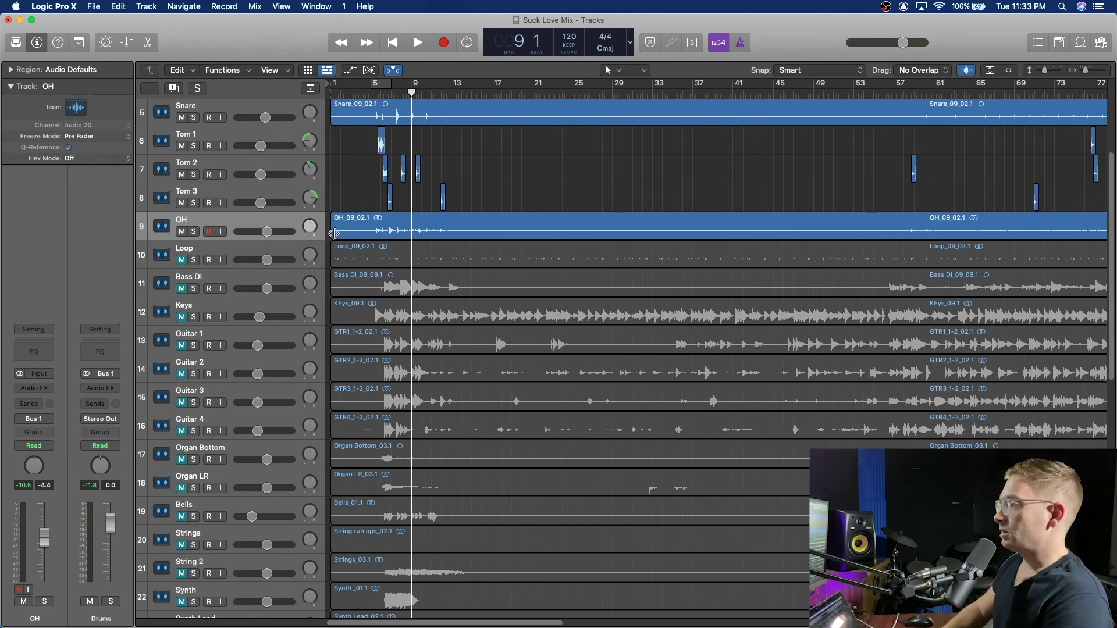
pyautogui.moveTo(334, 232); pyautogui.dragTo(344, 233)
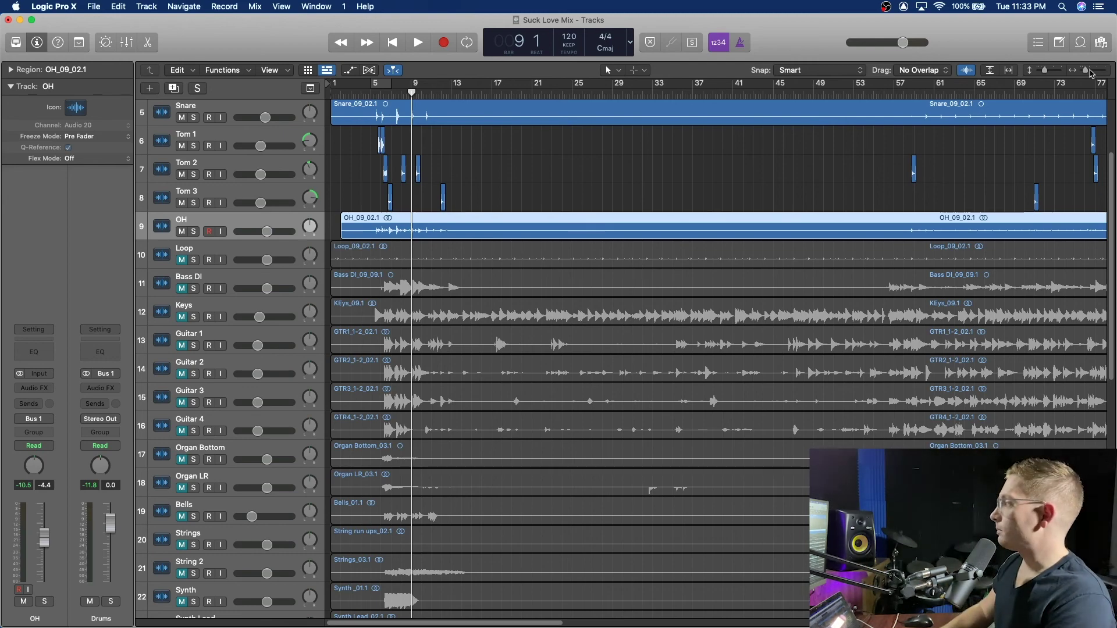
pyautogui.moveTo(1087, 72); pyautogui.dragTo(1110, 75)
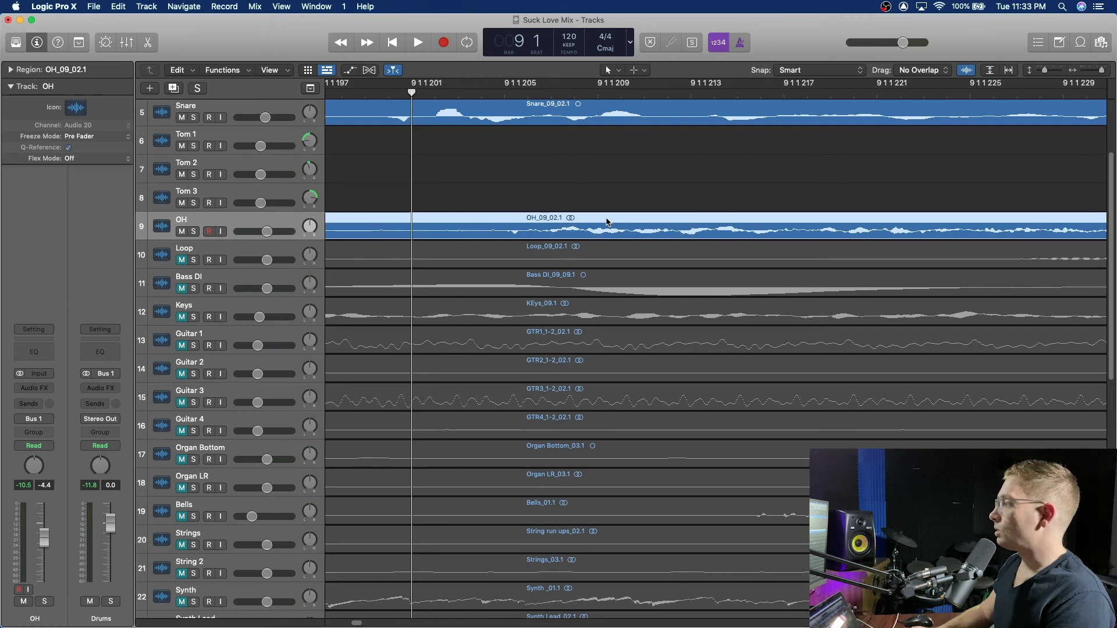
pyautogui.moveTo(605, 221); pyautogui.dragTo(585, 223)
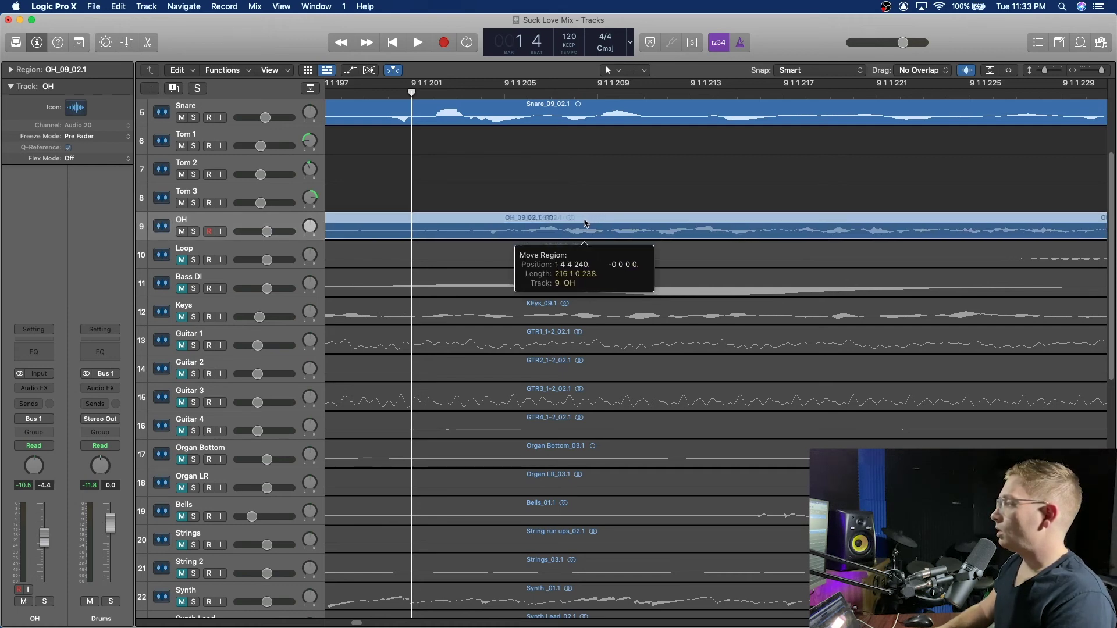
pyautogui.moveTo(584, 223); pyautogui.dragTo(580, 222)
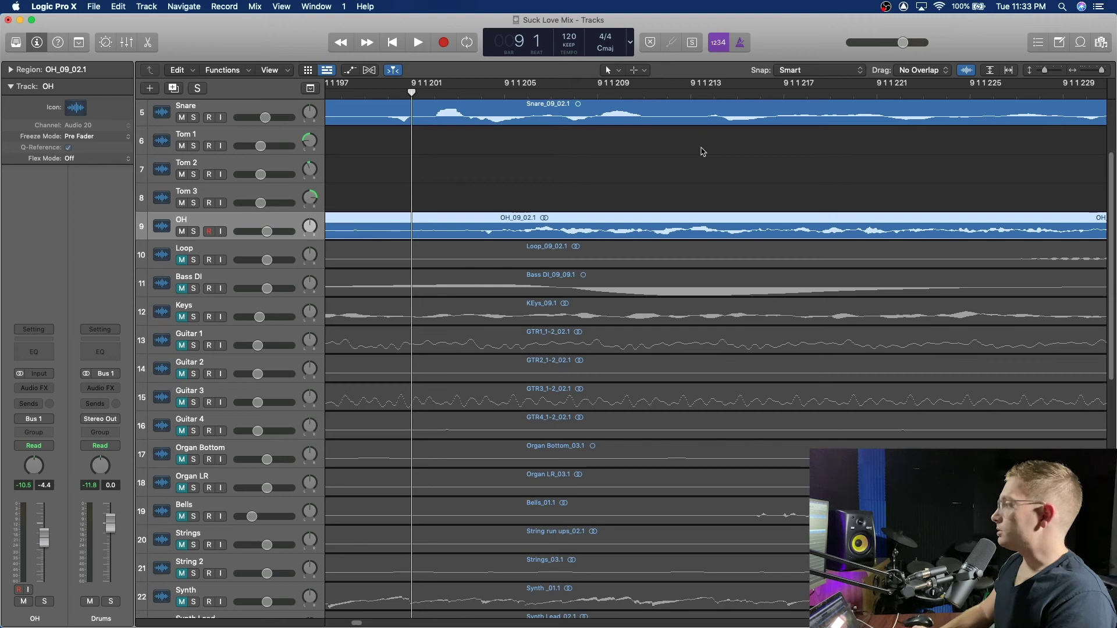
# Place the playhead at the bar 9 snare hit and play the drums to check the shifted overheads.
pyautogui.click(725, 92)
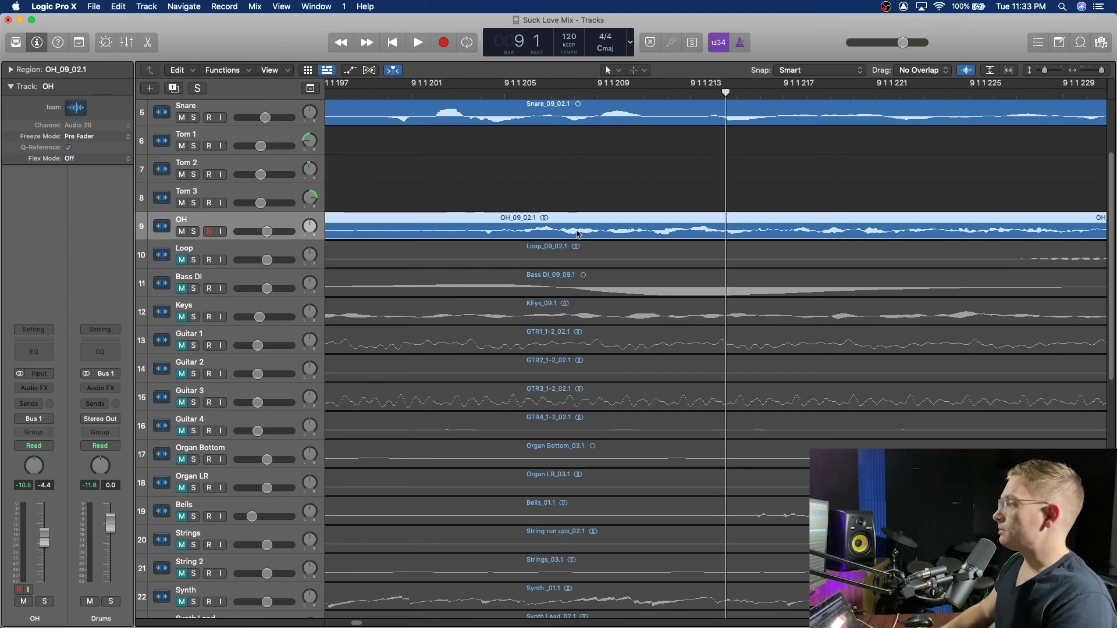
pyautogui.click(544, 94)
pyautogui.click(537, 93)
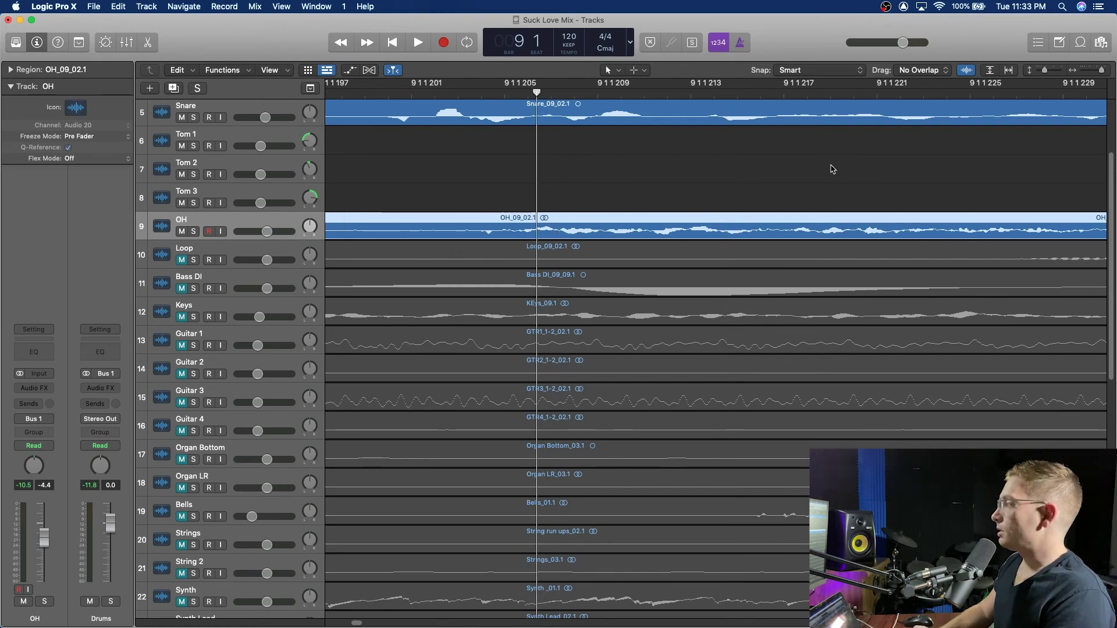
pyautogui.moveTo(1101, 73); pyautogui.dragTo(1093, 71)
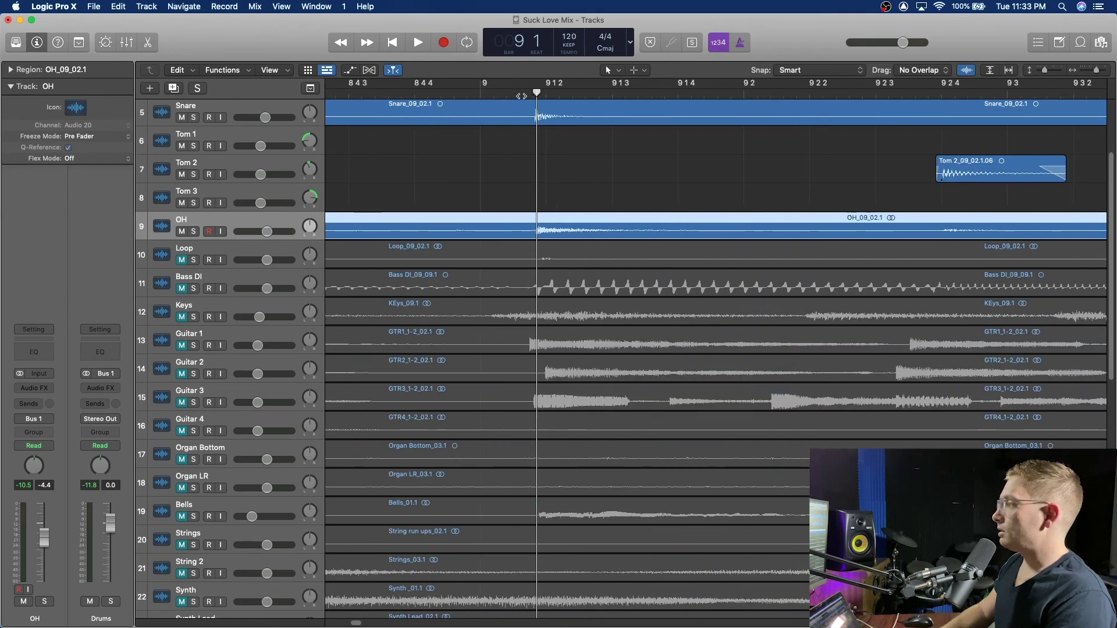
pyautogui.press('space')
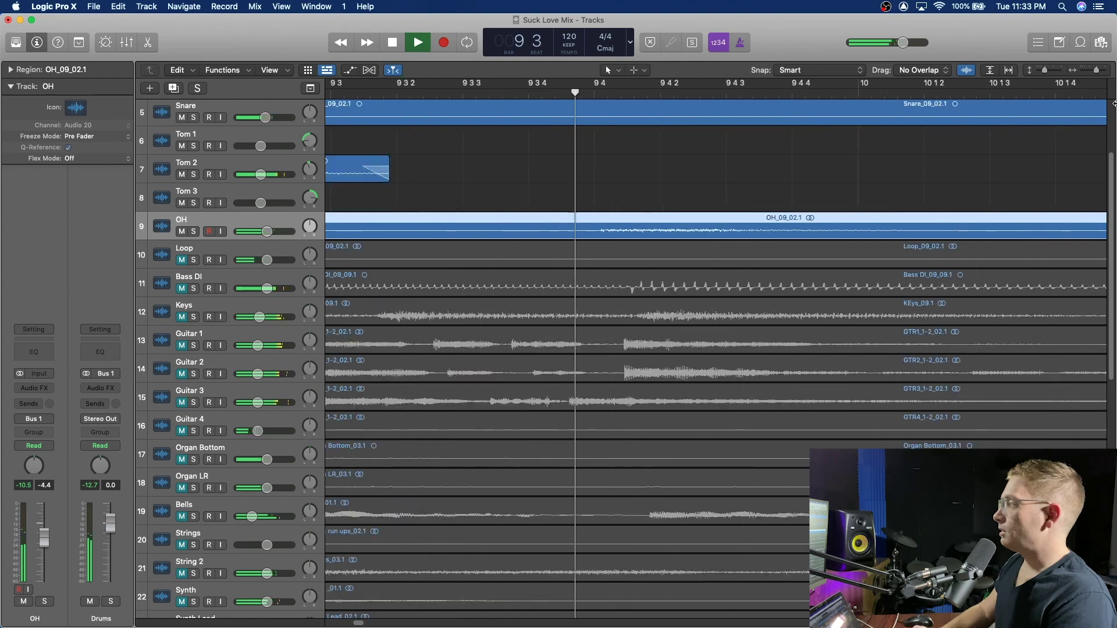
pyautogui.moveTo(1093, 71); pyautogui.dragTo(1081, 72)
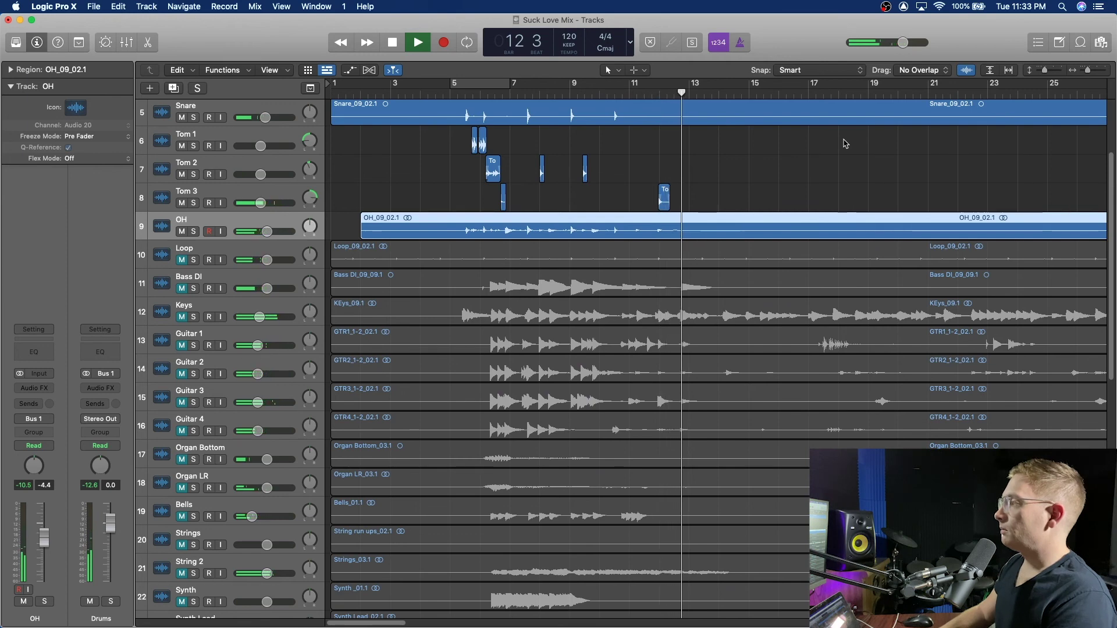
pyautogui.press('space')
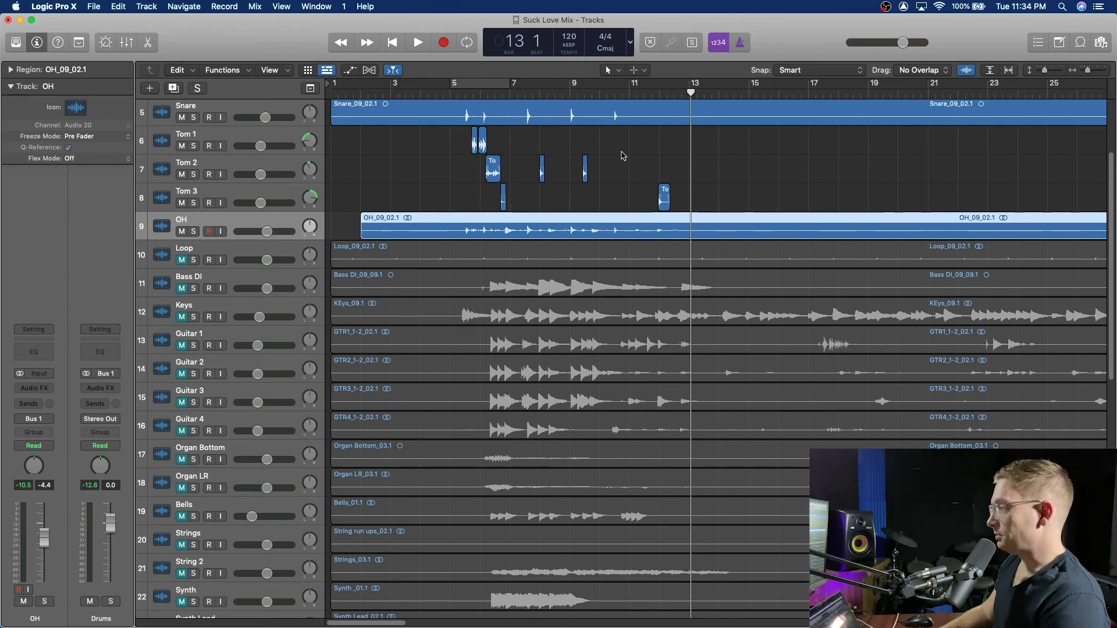
# Move the playhead to bar 5 and insert the bx_console SSL 4000 E plug-in on the OH track.
pyautogui.click(460, 93)
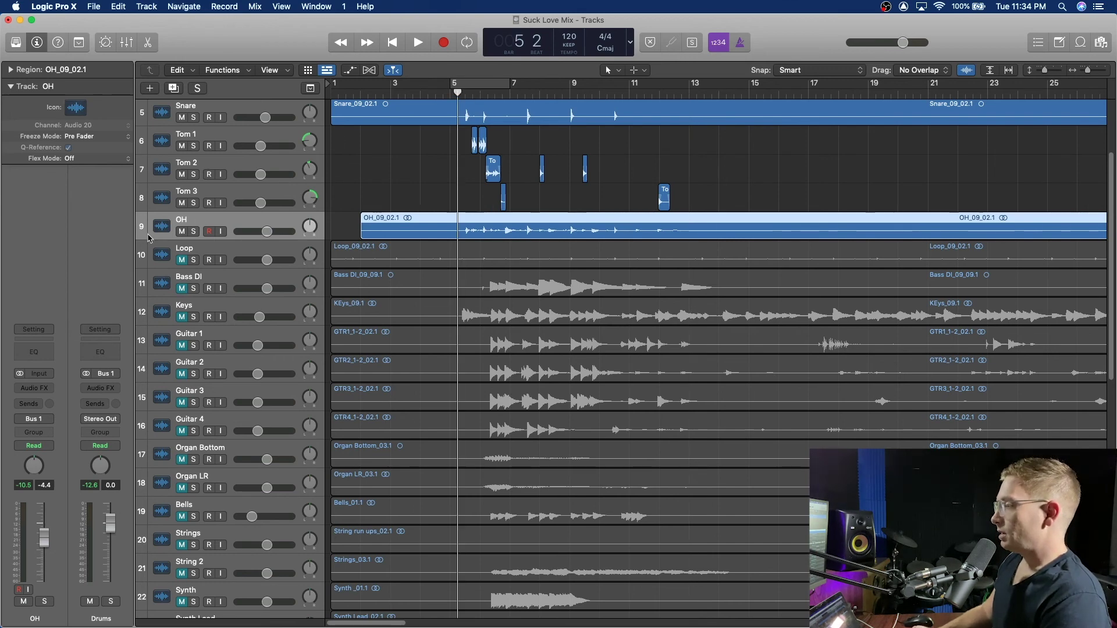
pyautogui.click(40, 393)
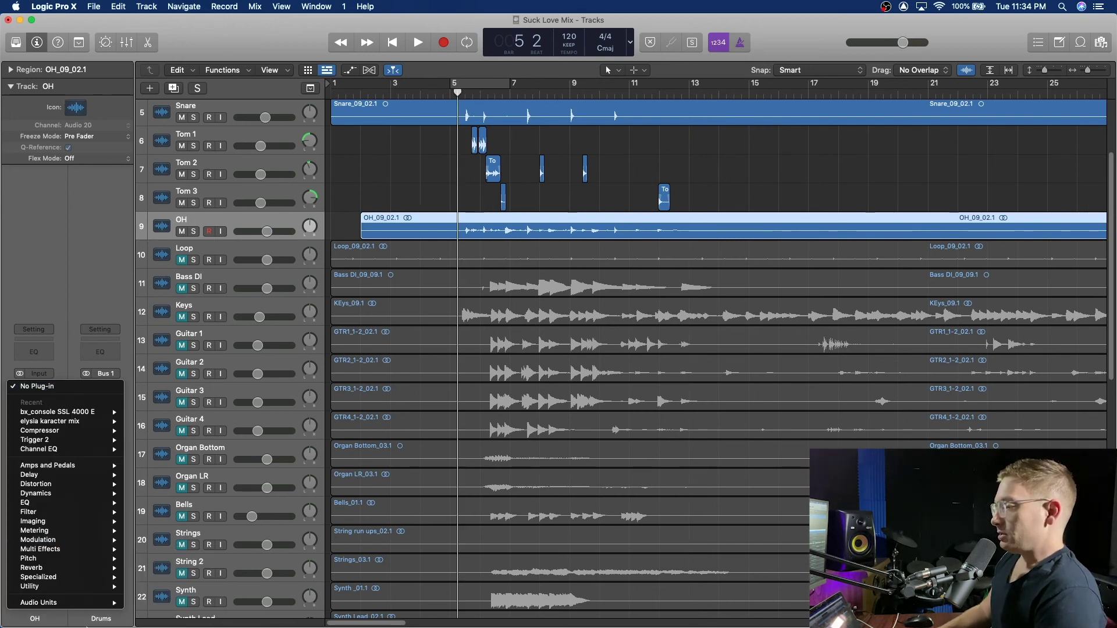
pyautogui.moveTo(80, 603)
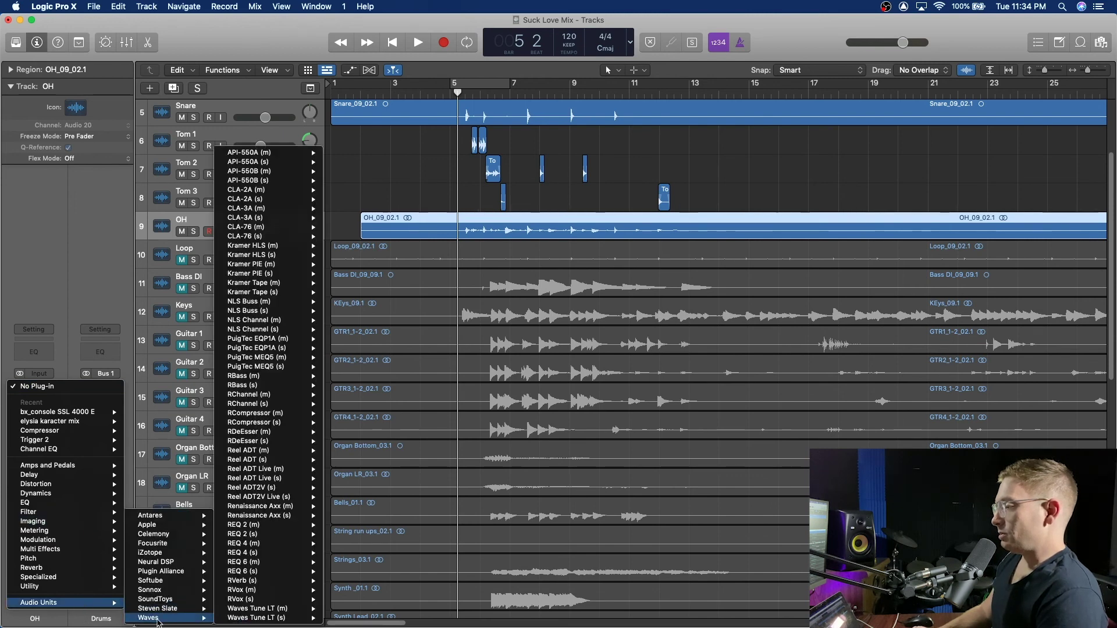
pyautogui.moveTo(201, 569)
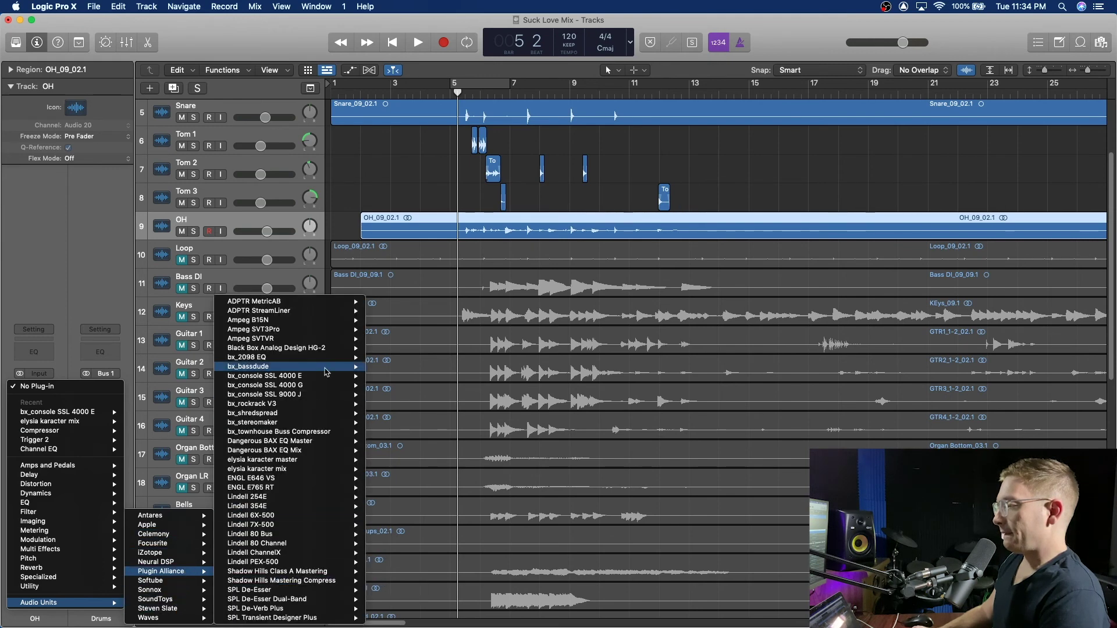
pyautogui.moveTo(316, 382)
pyautogui.click(394, 377)
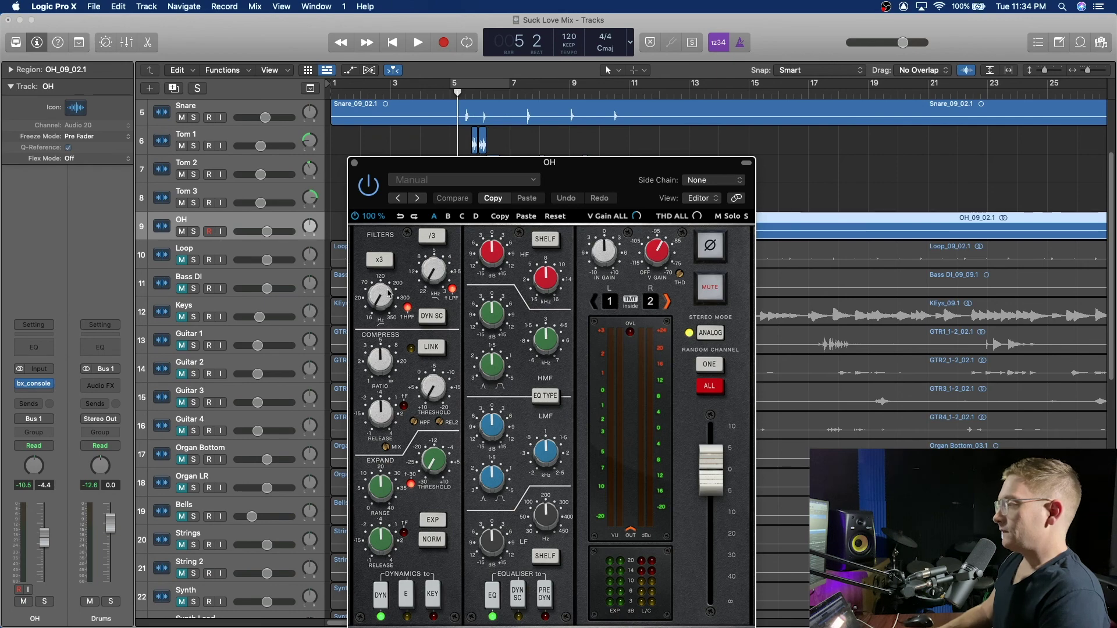
# Play from bar 4 with the OH track soloed and loop bars 5 to 11.
pyautogui.click(430, 94)
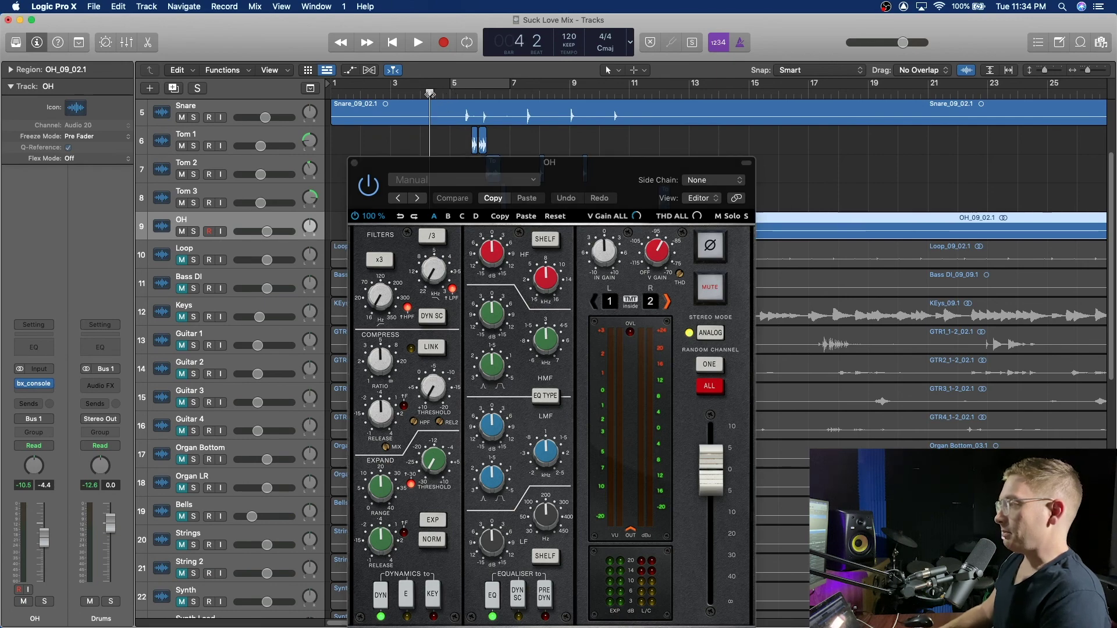
pyautogui.press('space')
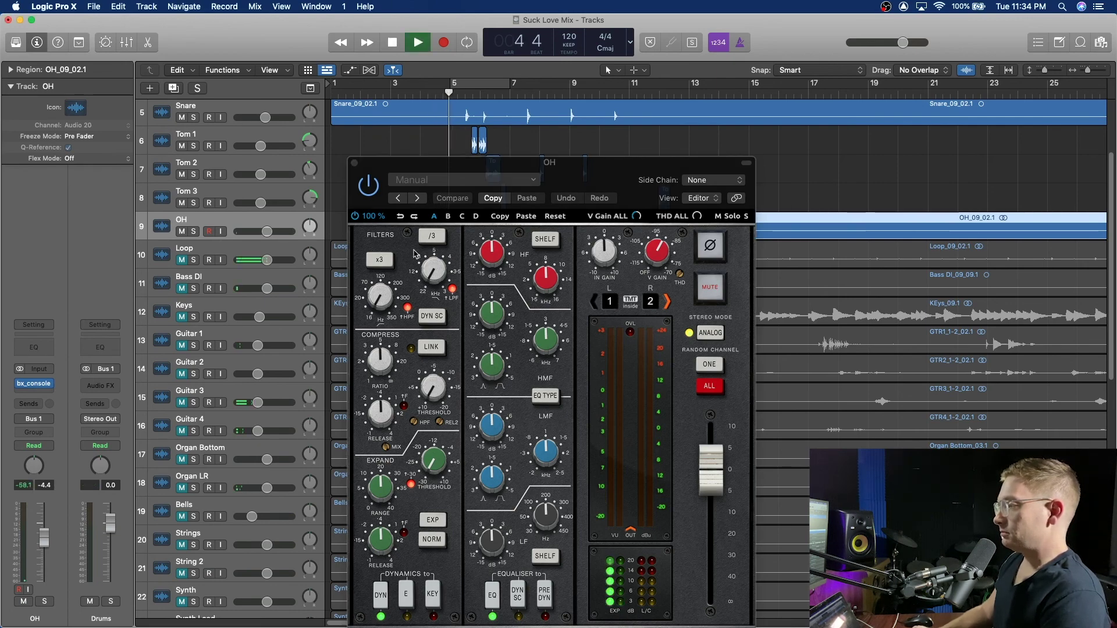
pyautogui.press('s')
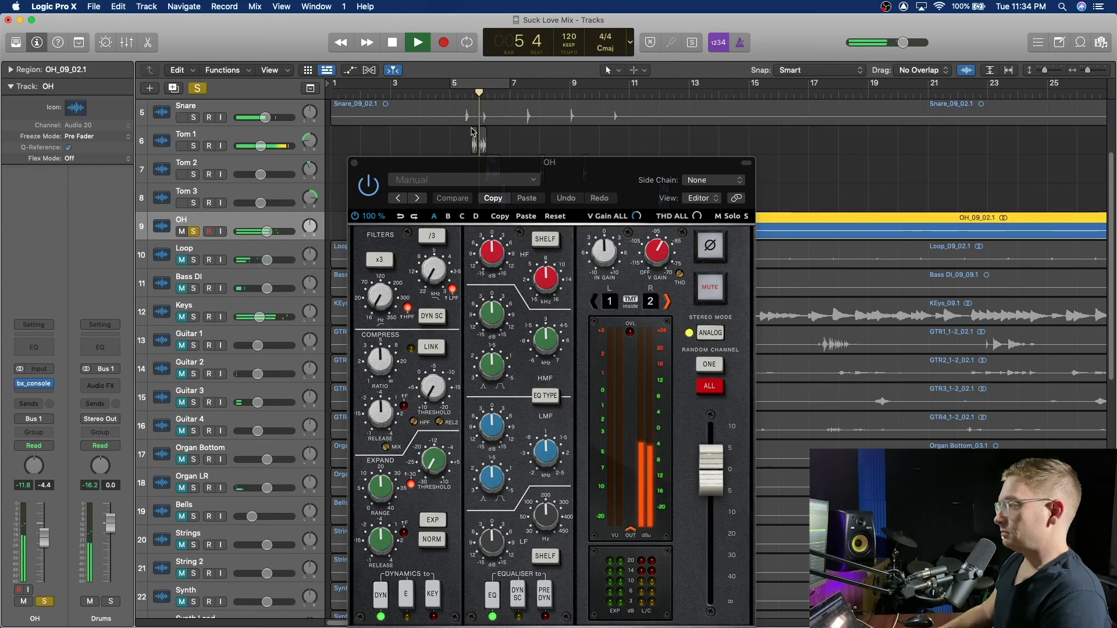
pyautogui.moveTo(453, 83); pyautogui.dragTo(630, 91)
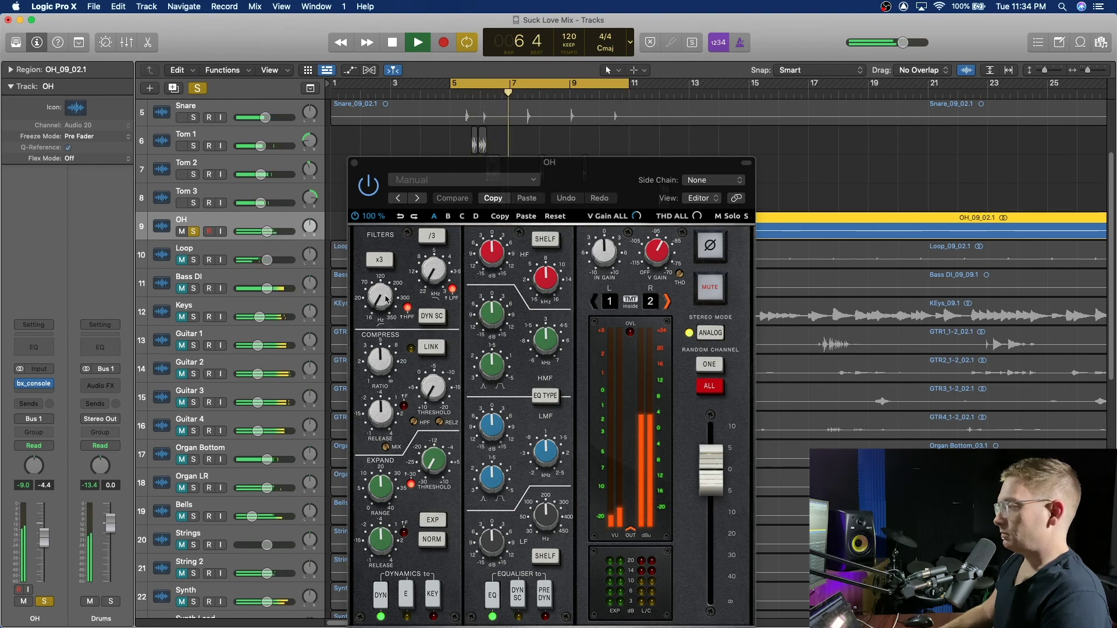
# Raise the high-pass filter on the overheads and cut the low mids at about 511 Hz.
pyautogui.moveTo(380, 297); pyautogui.dragTo(461, 188)
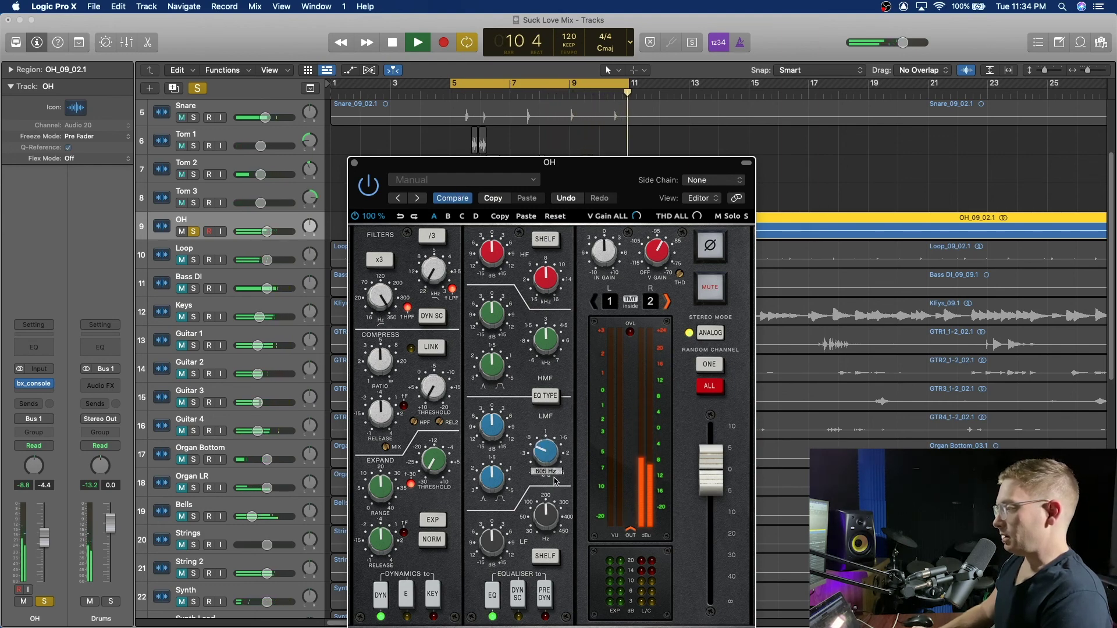
pyautogui.moveTo(556, 481); pyautogui.dragTo(555, 485)
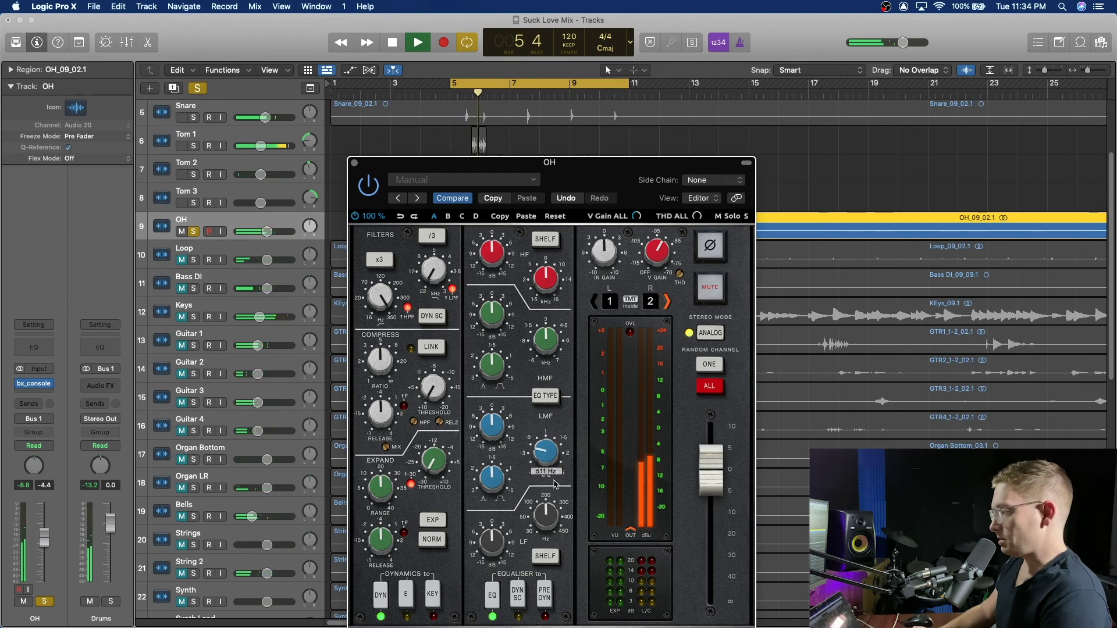
pyautogui.moveTo(555, 485); pyautogui.dragTo(555, 484)
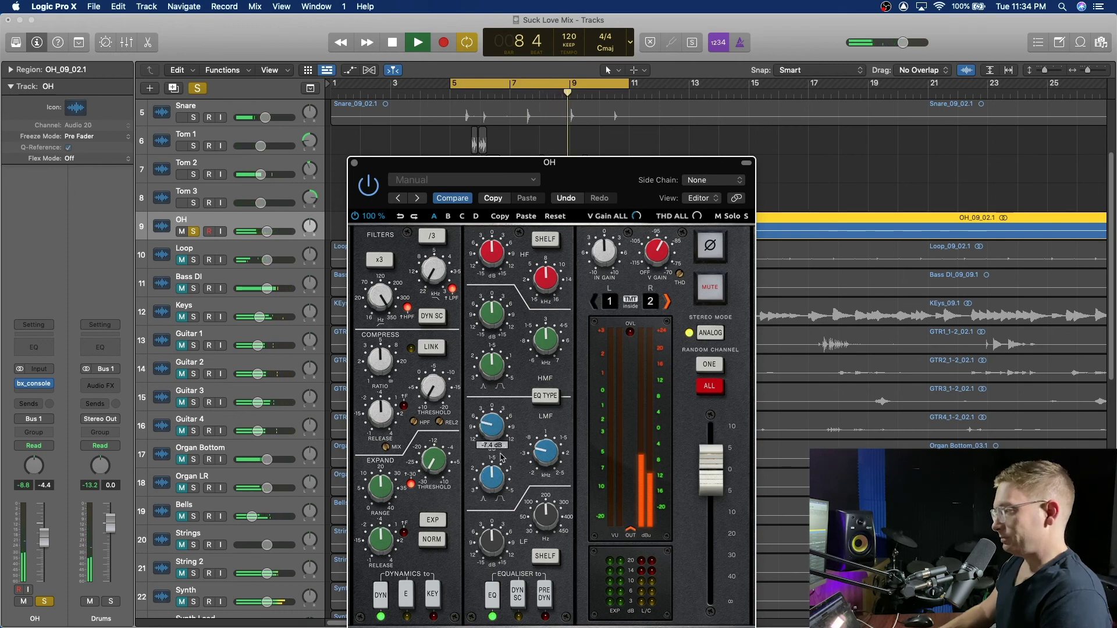
pyautogui.moveTo(502, 457); pyautogui.dragTo(520, 526)
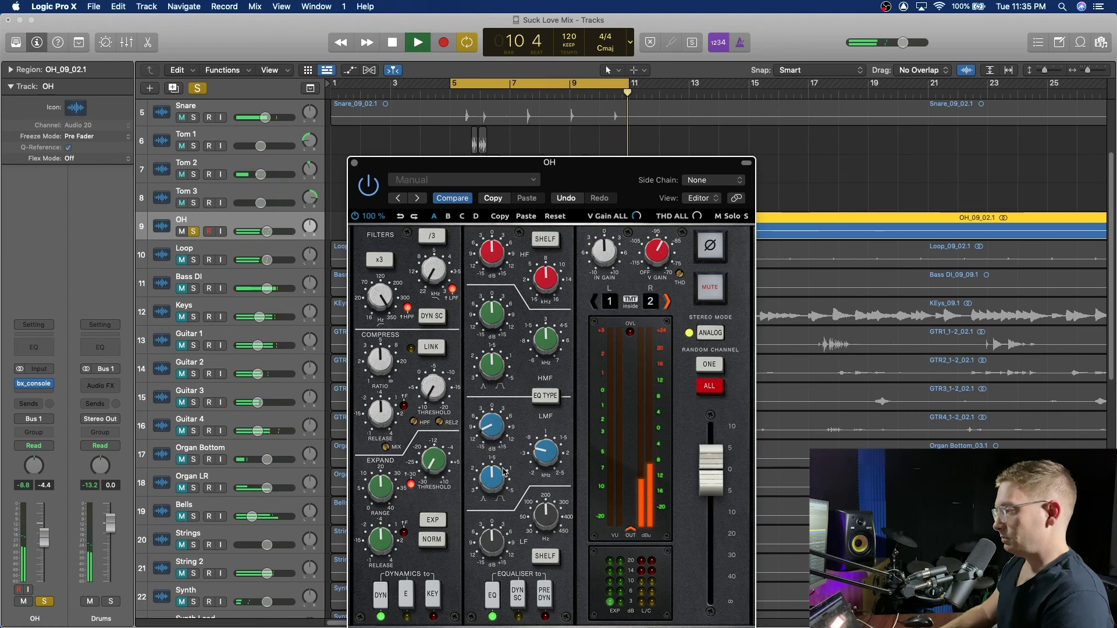
pyautogui.moveTo(492, 421); pyautogui.dragTo(493, 422)
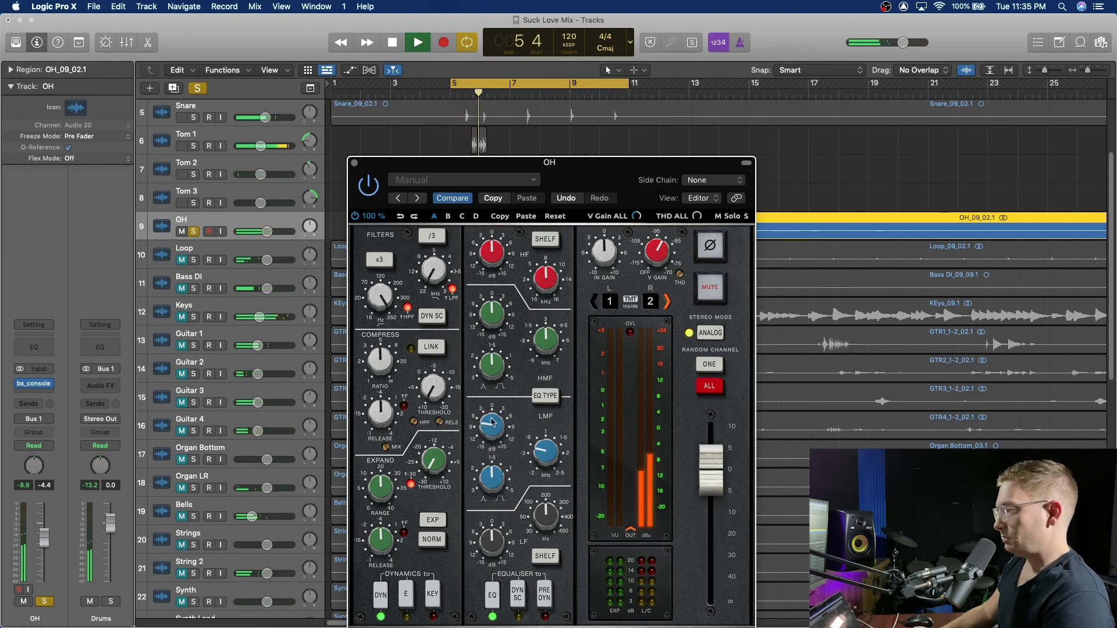
# Turn down the expander range and V gain while auditioning the overheads, and close the console plug-in.
pyautogui.press('space')
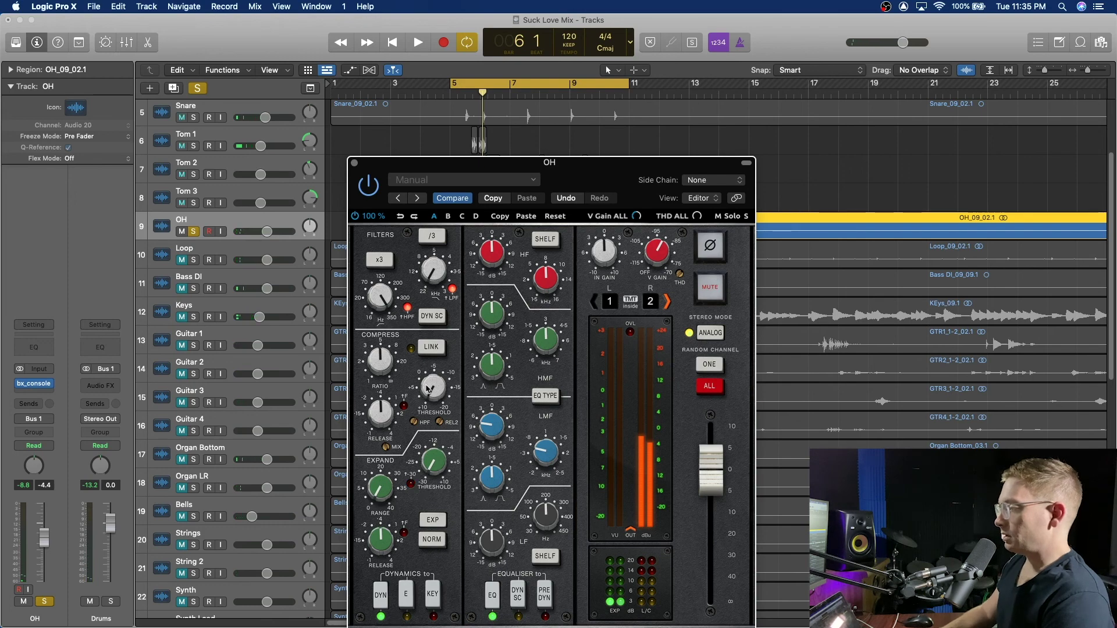
pyautogui.press('space')
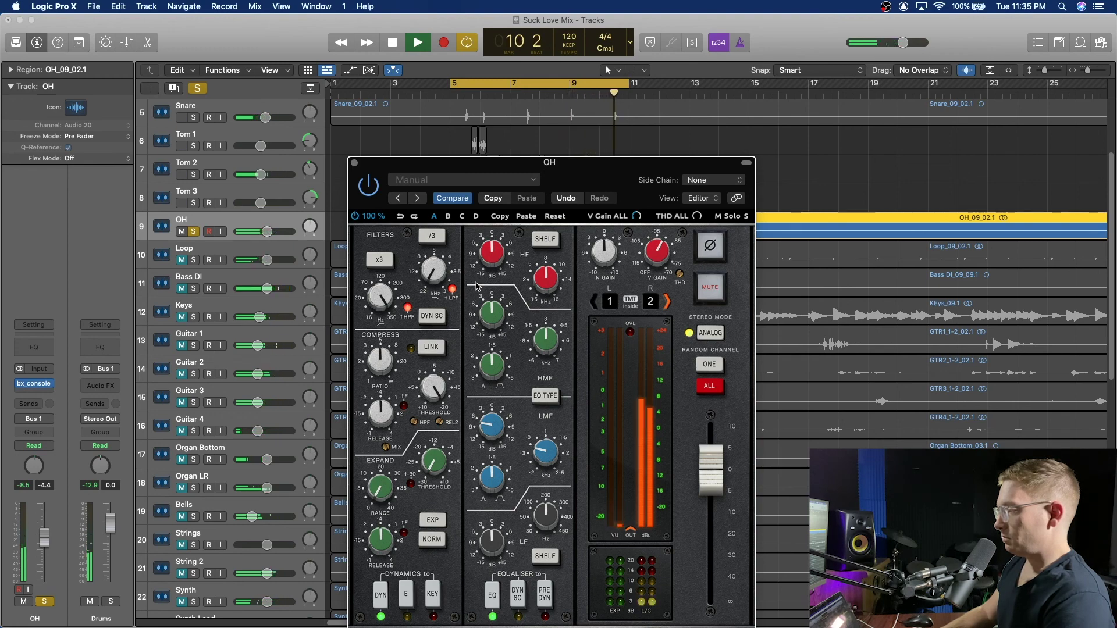
pyautogui.press('space')
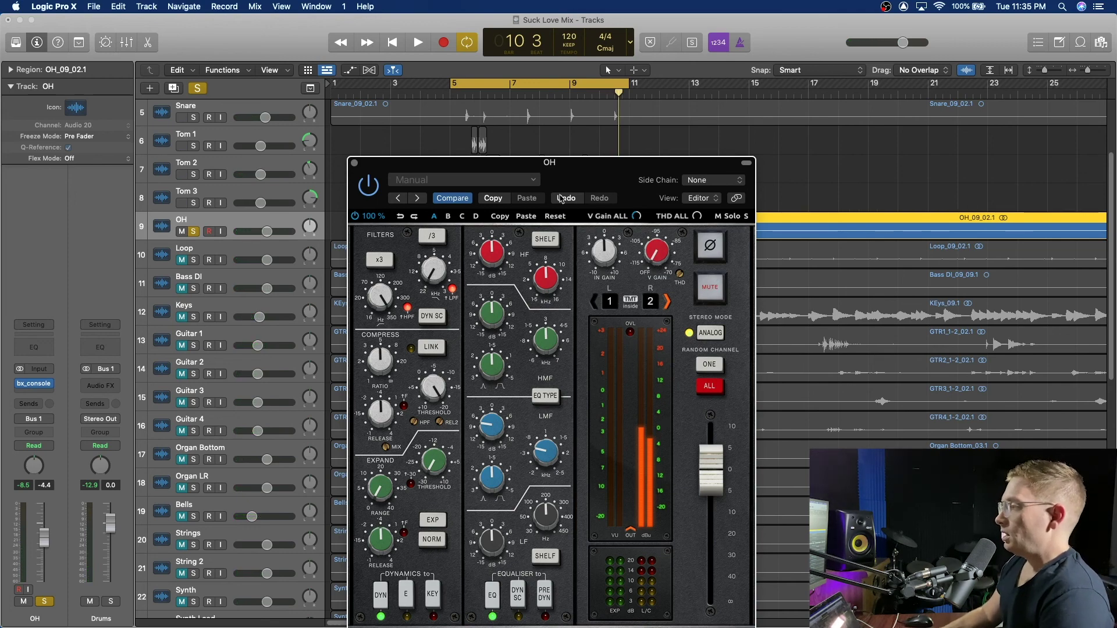
pyautogui.click(354, 164)
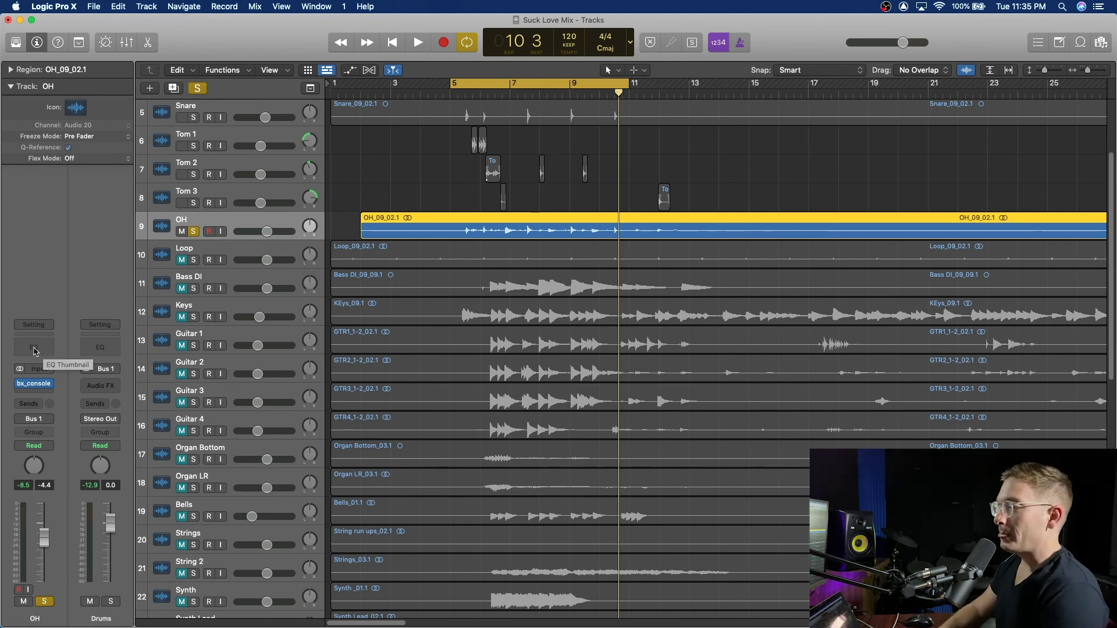
# Insert a Channel EQ on the OH track and play the looped overheads.
pyautogui.click(44, 349)
pyautogui.moveTo(691, 168); pyautogui.dragTo(642, 229)
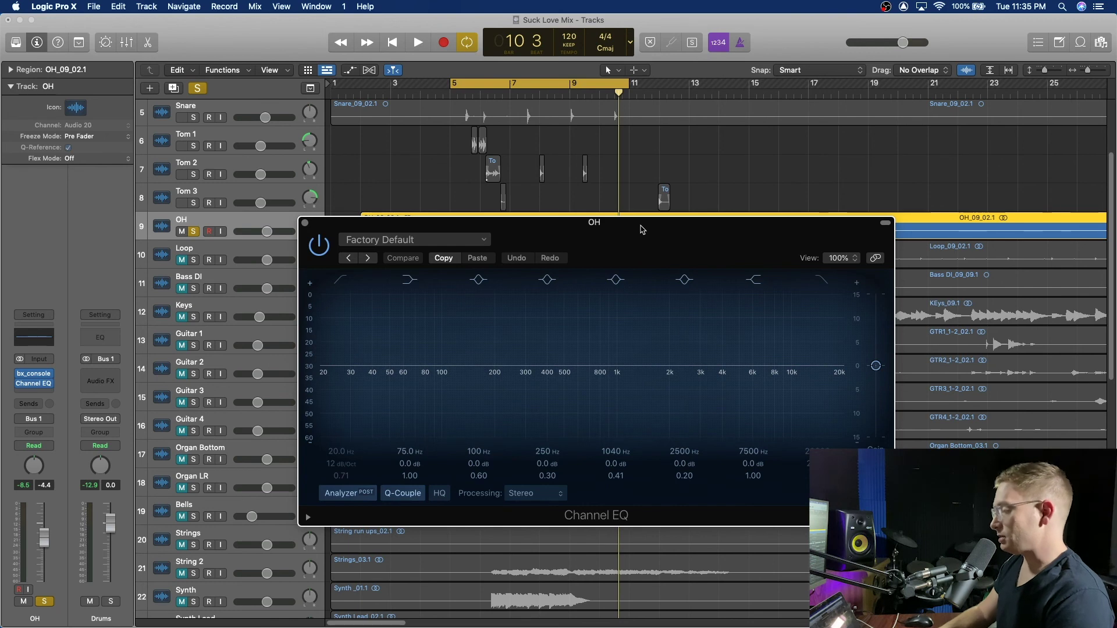
pyautogui.press('space')
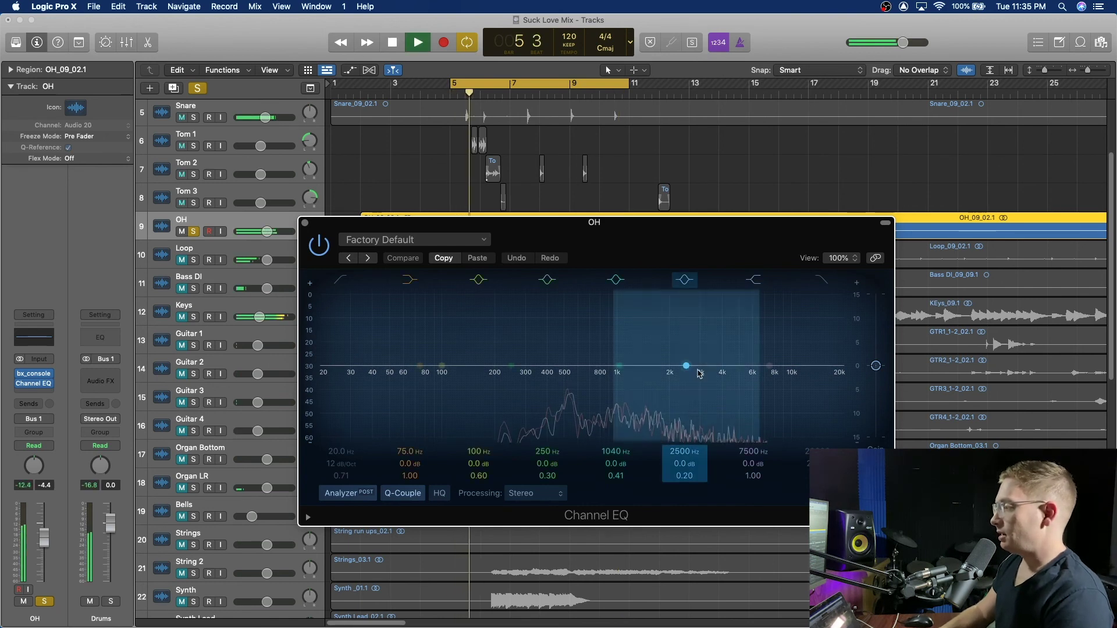
# Sweep the 1040 Hz band and make it a narrow notch at 3560 Hz with -17.4 dB gain and a Q of 36.0.
pyautogui.scroll(5, 614, 476)
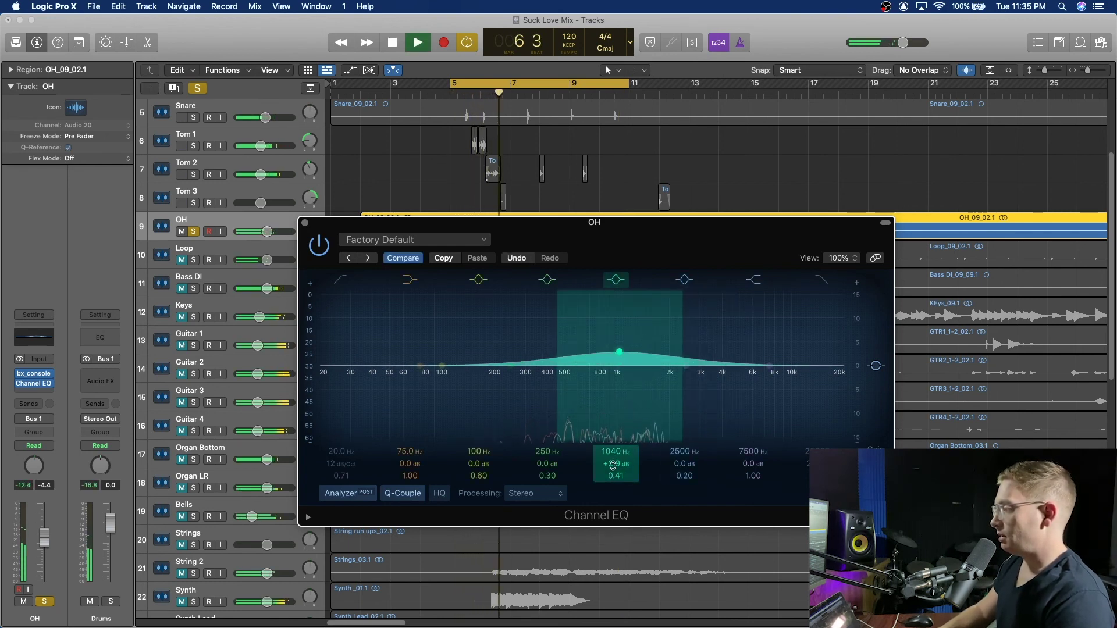
pyautogui.moveTo(614, 476); pyautogui.dragTo(613, 419)
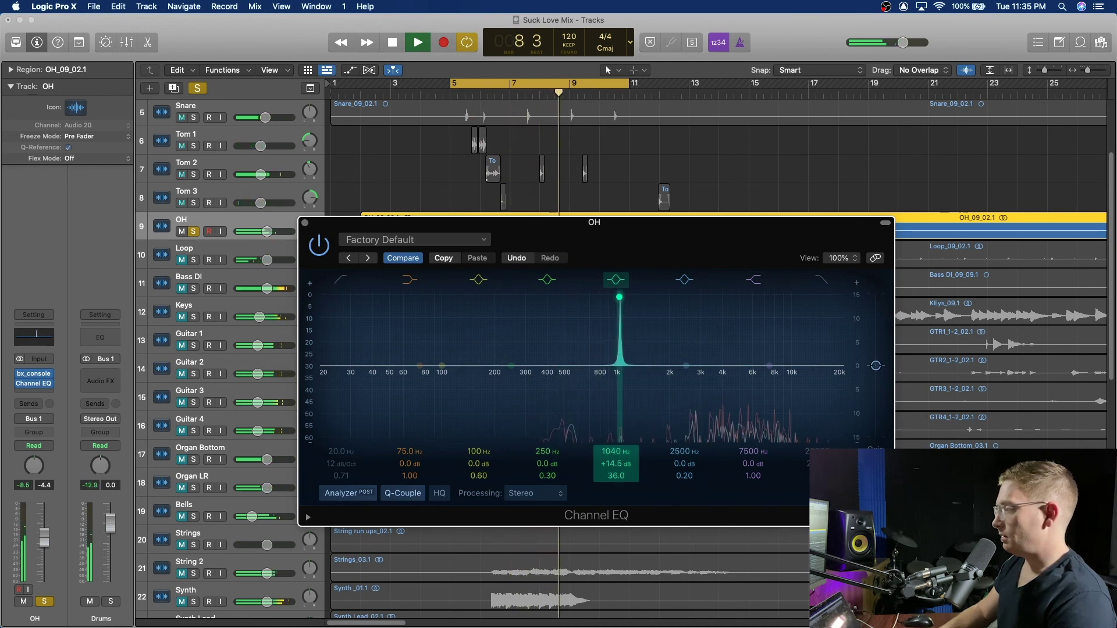
pyautogui.moveTo(619, 313); pyautogui.dragTo(713, 296)
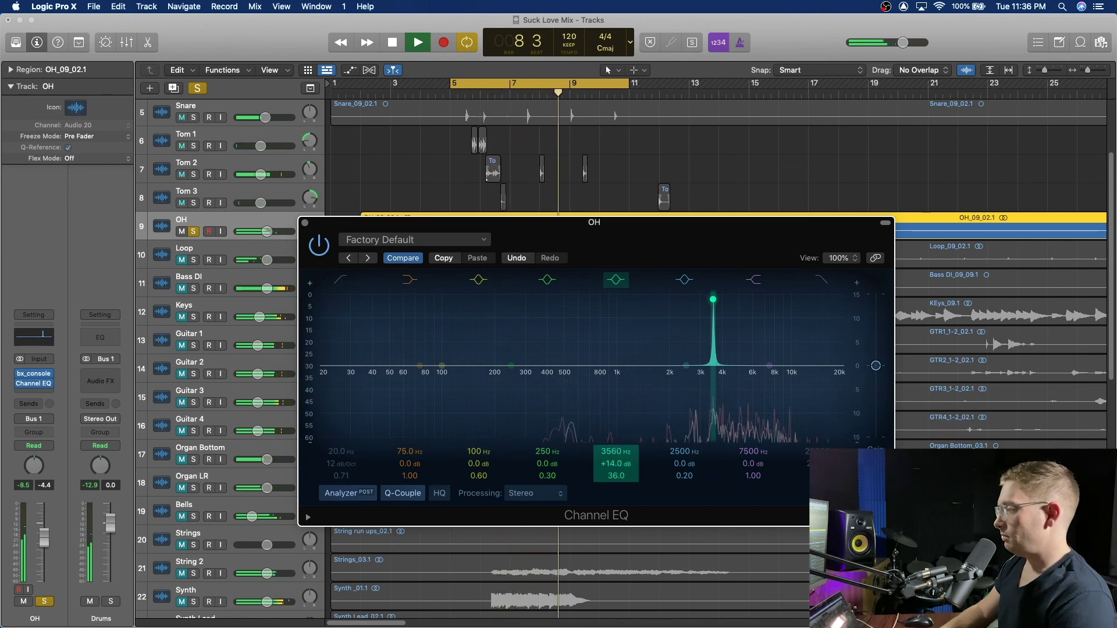
pyautogui.moveTo(616, 463); pyautogui.dragTo(615, 501)
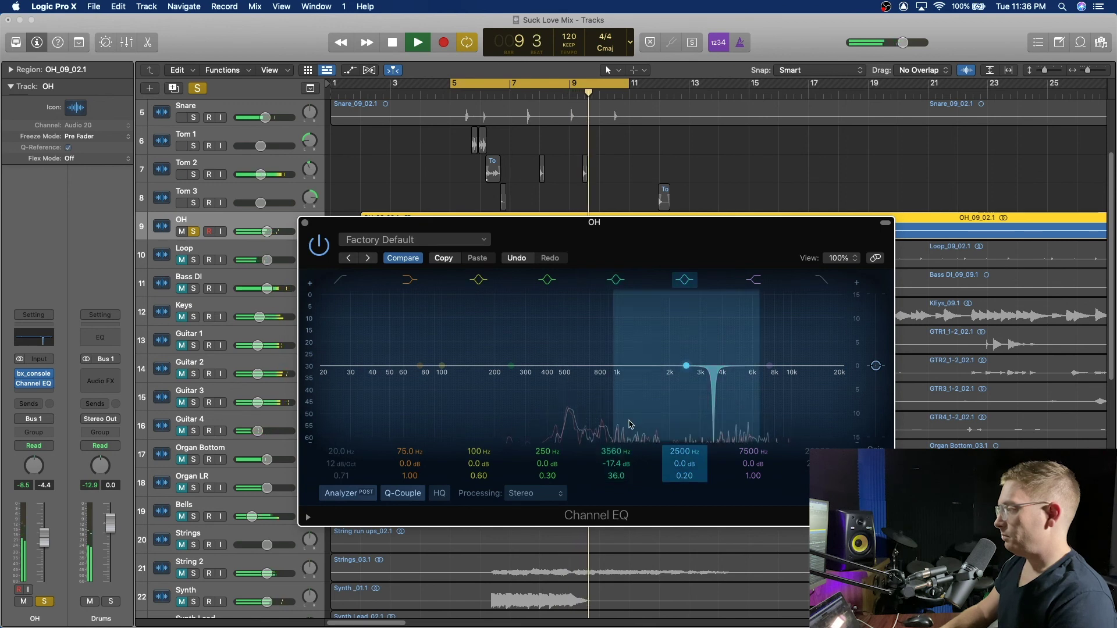
# Sweep the 2500 Hz band and make it a notch at 8000 Hz with -17.5 dB gain and a Q of 10.0, and stop playback.
pyautogui.moveTo(686, 366); pyautogui.dragTo(743, 345)
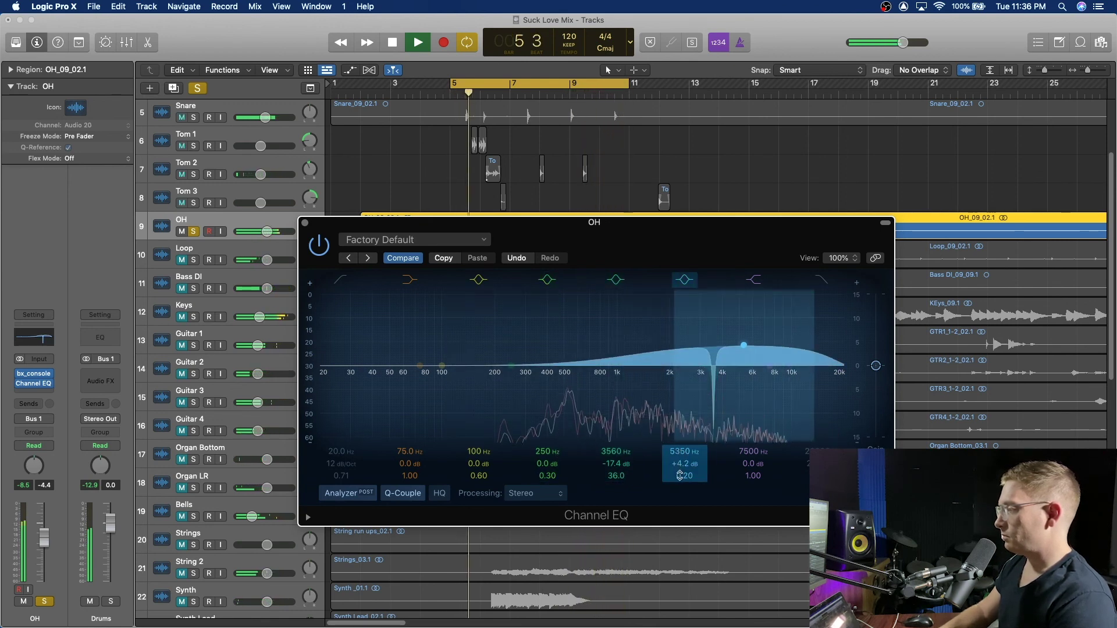
pyautogui.moveTo(679, 476); pyautogui.dragTo(682, 406)
pyautogui.moveTo(685, 453); pyautogui.dragTo(687, 485)
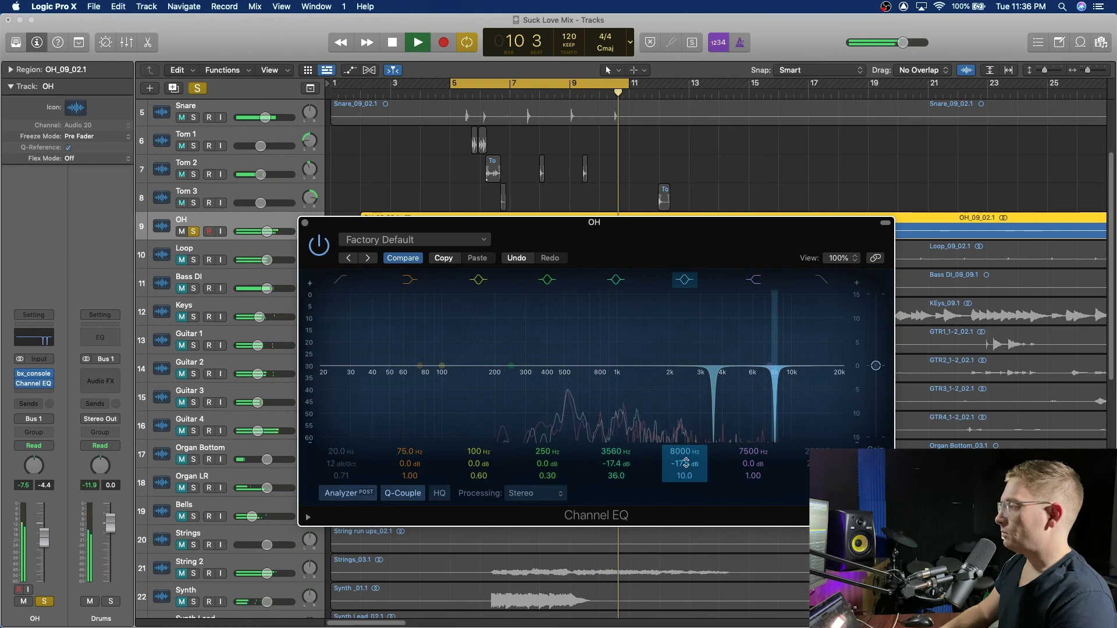
pyautogui.click(752, 451)
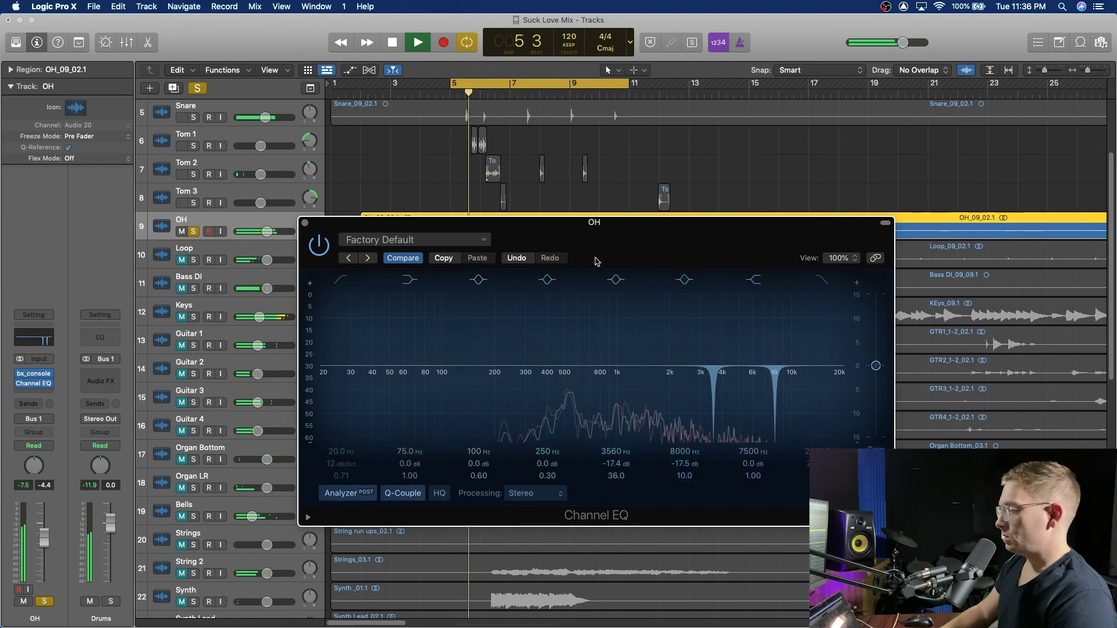
pyautogui.press('space')
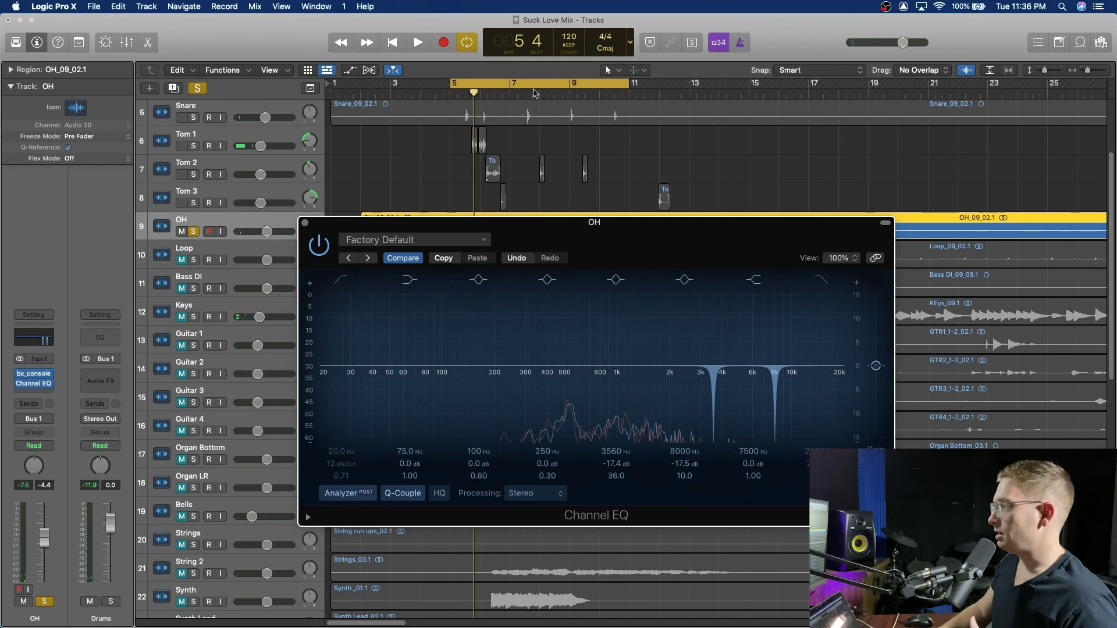
# Move the loop start to about bar 8 and play the soloed overheads with the notches applied.
pyautogui.moveTo(518, 227); pyautogui.dragTo(519, 327)
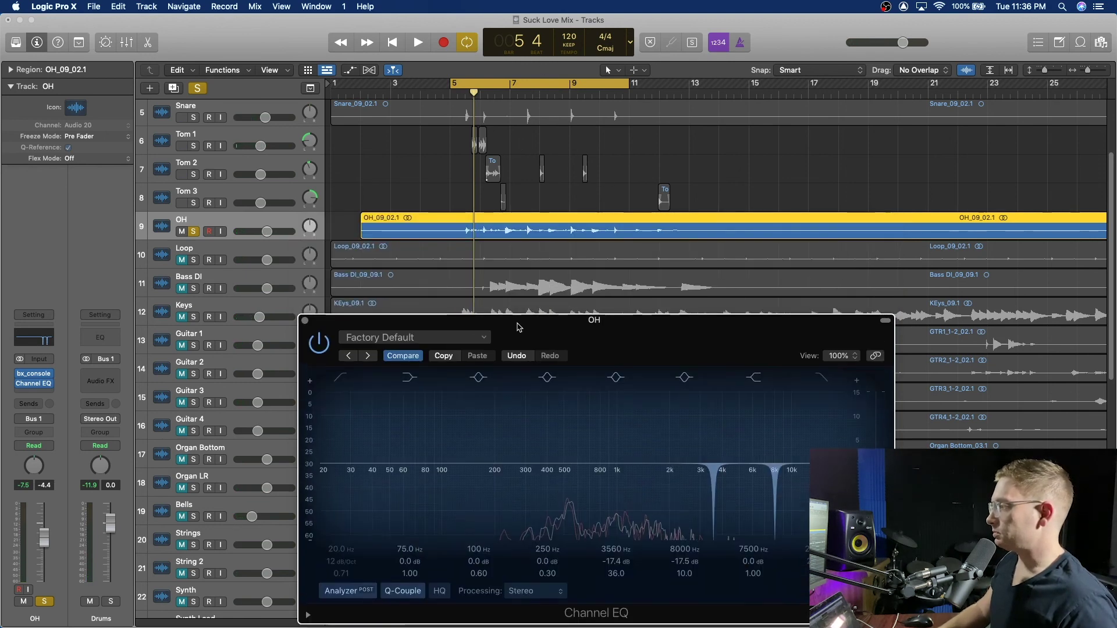
pyautogui.click(528, 87)
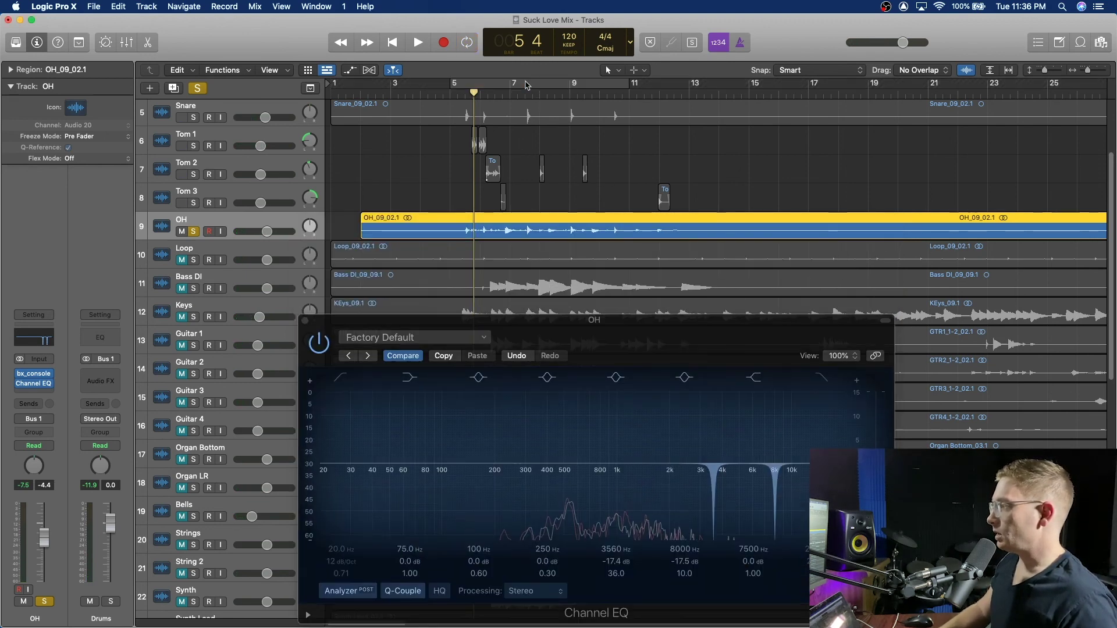
pyautogui.click(461, 85)
pyautogui.moveTo(452, 83); pyautogui.dragTo(528, 86)
pyautogui.press('space')
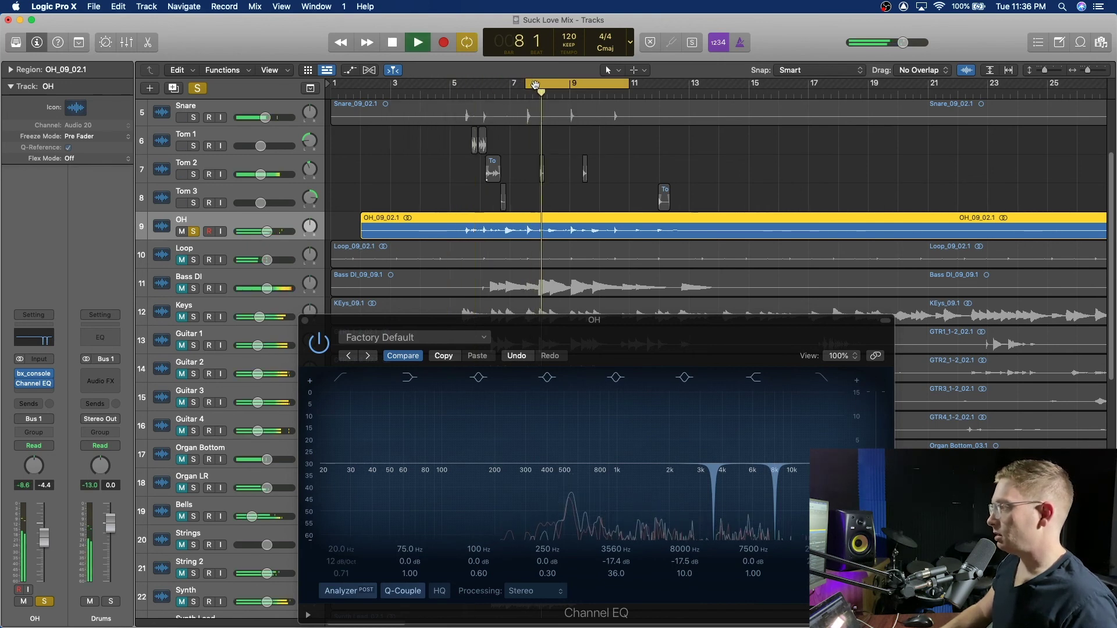
pyautogui.moveTo(527, 85); pyautogui.dragTo(544, 85)
pyautogui.moveTo(591, 319); pyautogui.dragTo(637, 194)
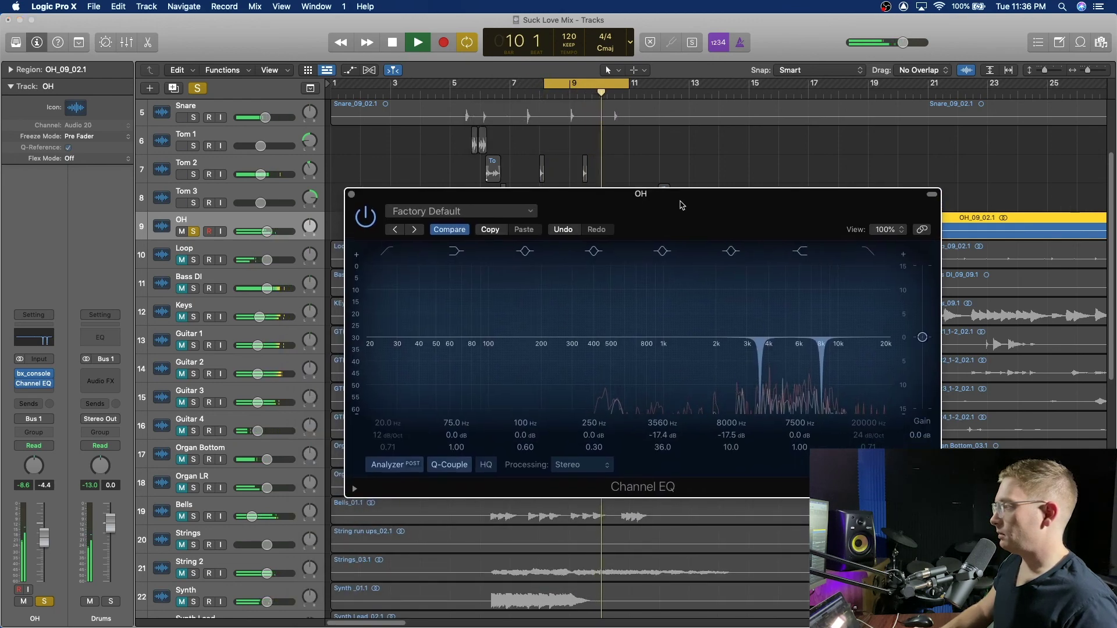
pyautogui.press('space')
# Shorten the loop to run from bar 9 to bar 10 beat 4 and play the soloed overheads.
pyautogui.moveTo(626, 88); pyautogui.dragTo(619, 88)
pyautogui.click(541, 85)
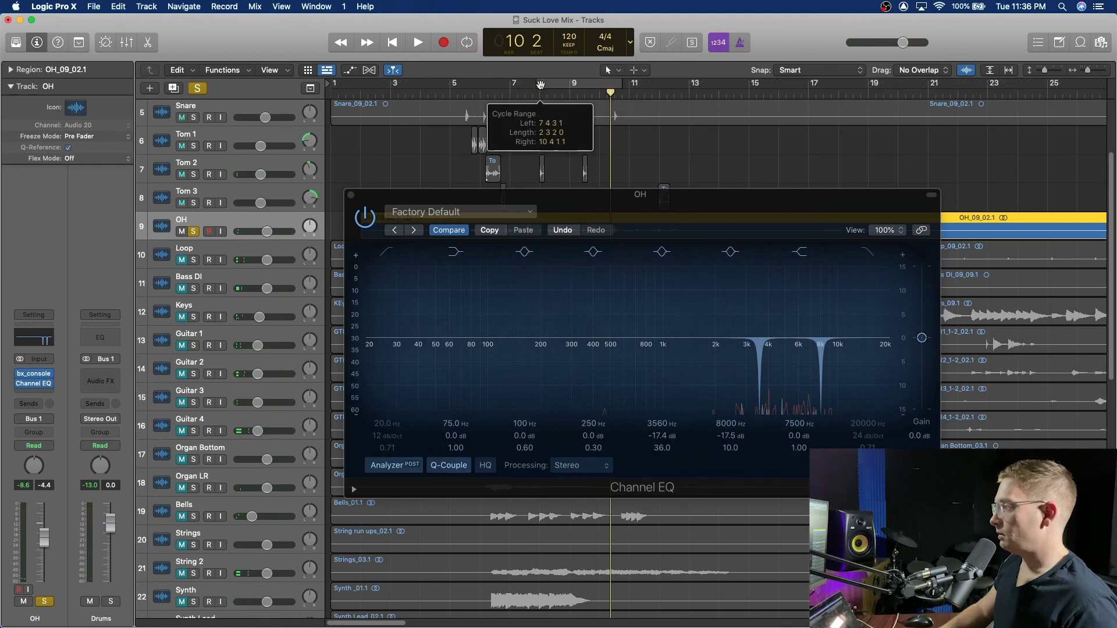
pyautogui.click(539, 84)
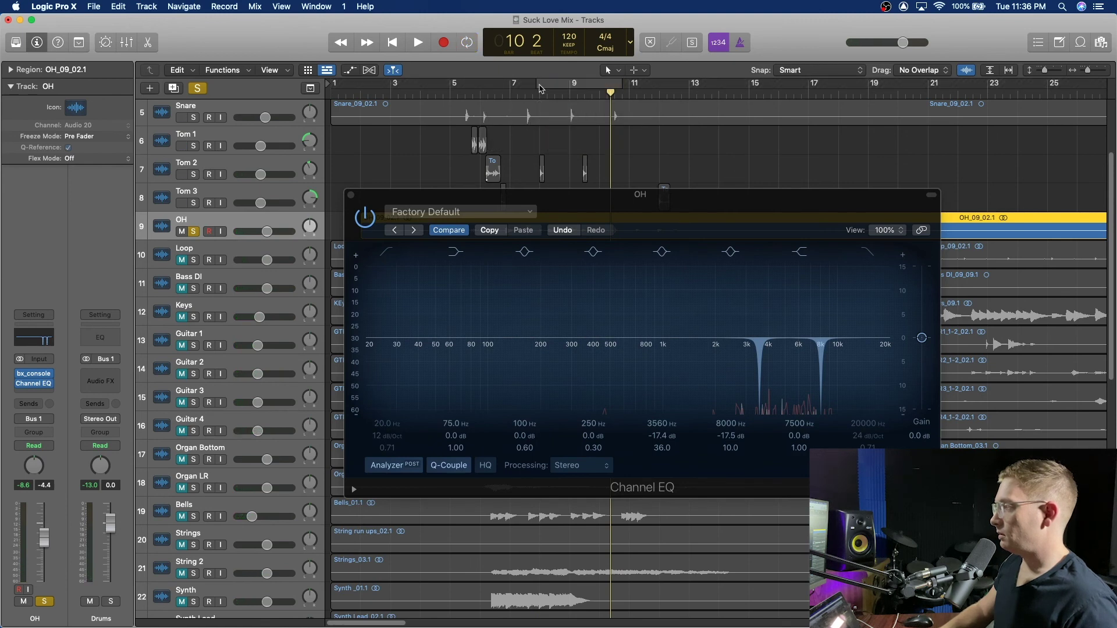
pyautogui.moveTo(536, 85); pyautogui.dragTo(573, 87)
pyautogui.press('space')
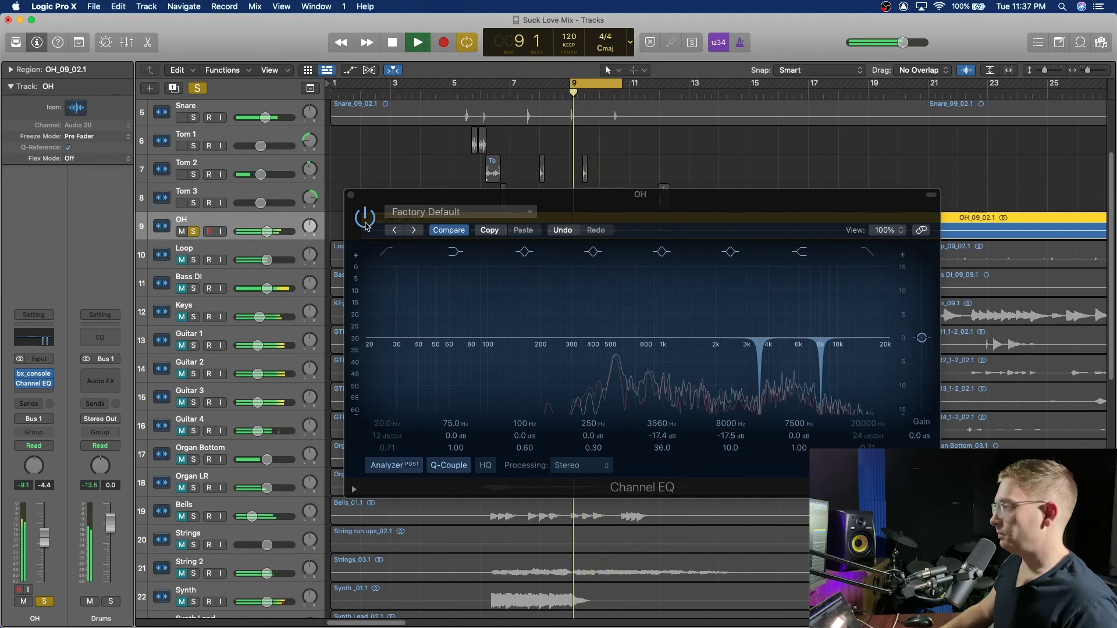
# Compare the soloed overheads with the Channel EQ bypassed and active during playback, and leave the EQ switched on.
pyautogui.click(365, 224)
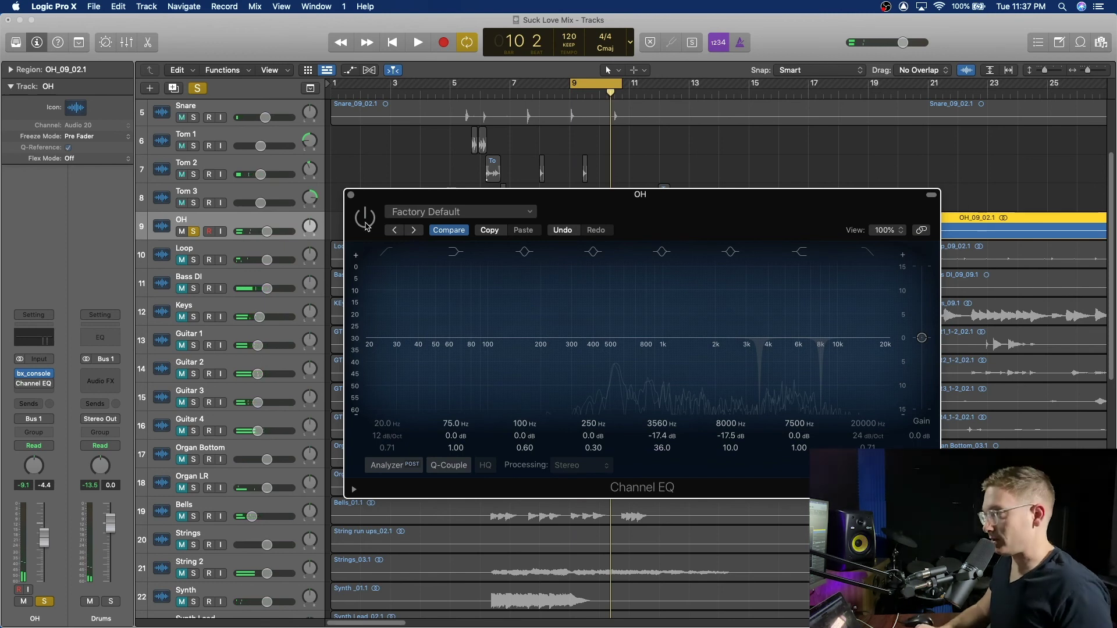
pyautogui.press('space')
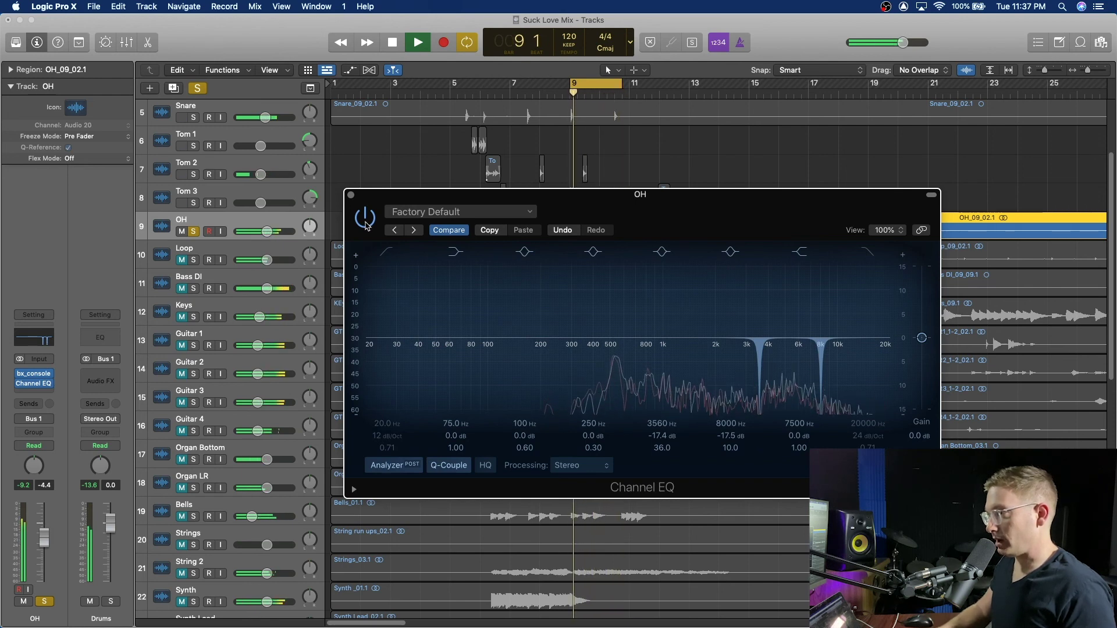
pyautogui.click(364, 217)
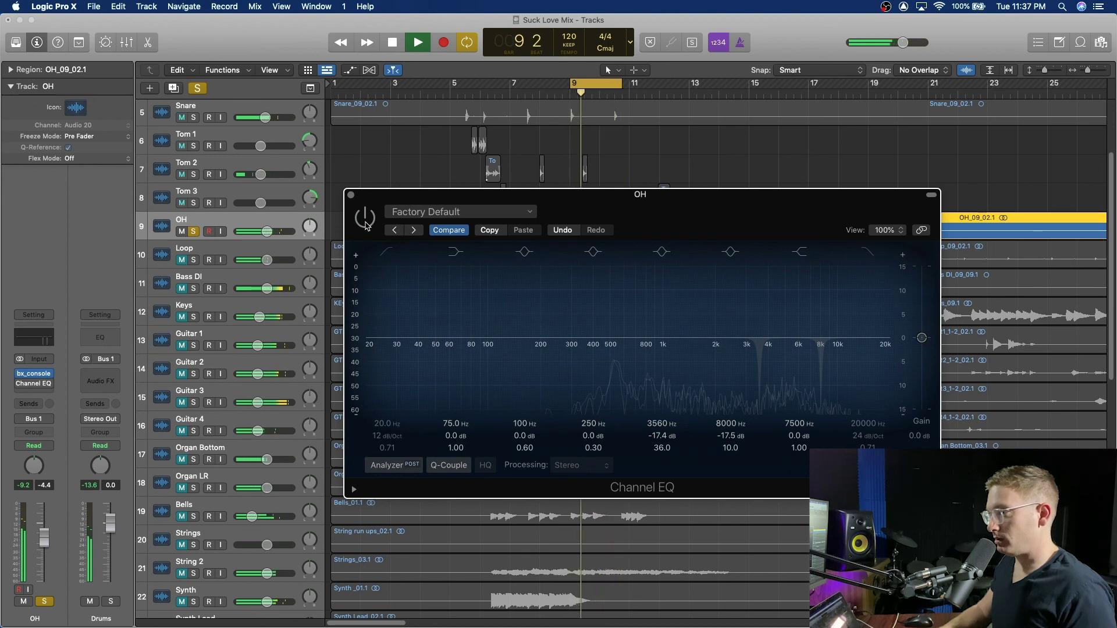
pyautogui.press('space')
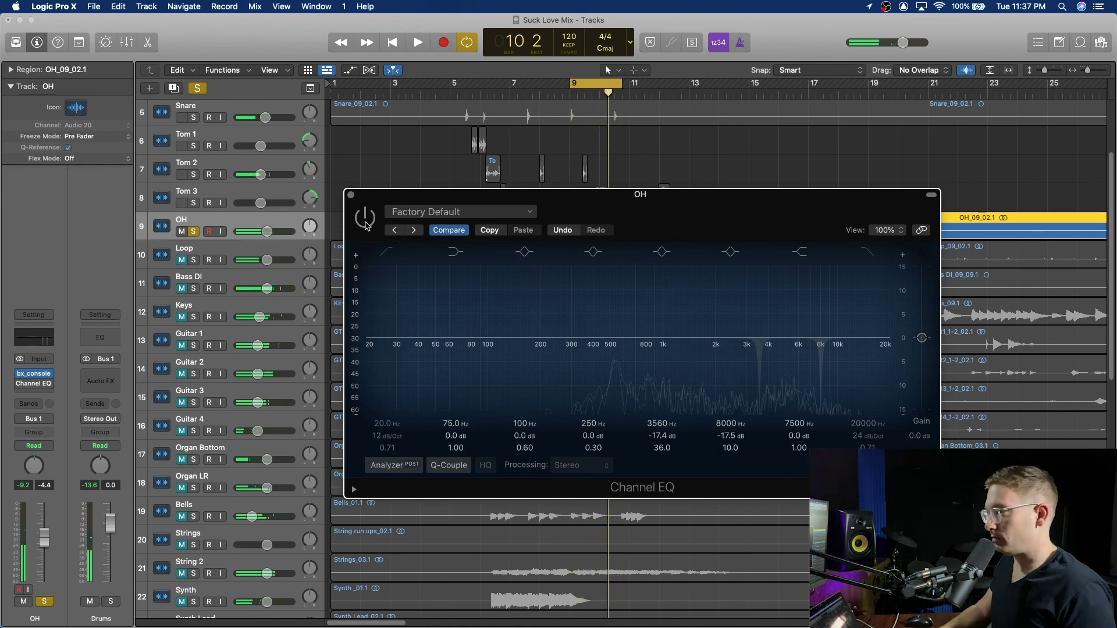
pyautogui.click(366, 221)
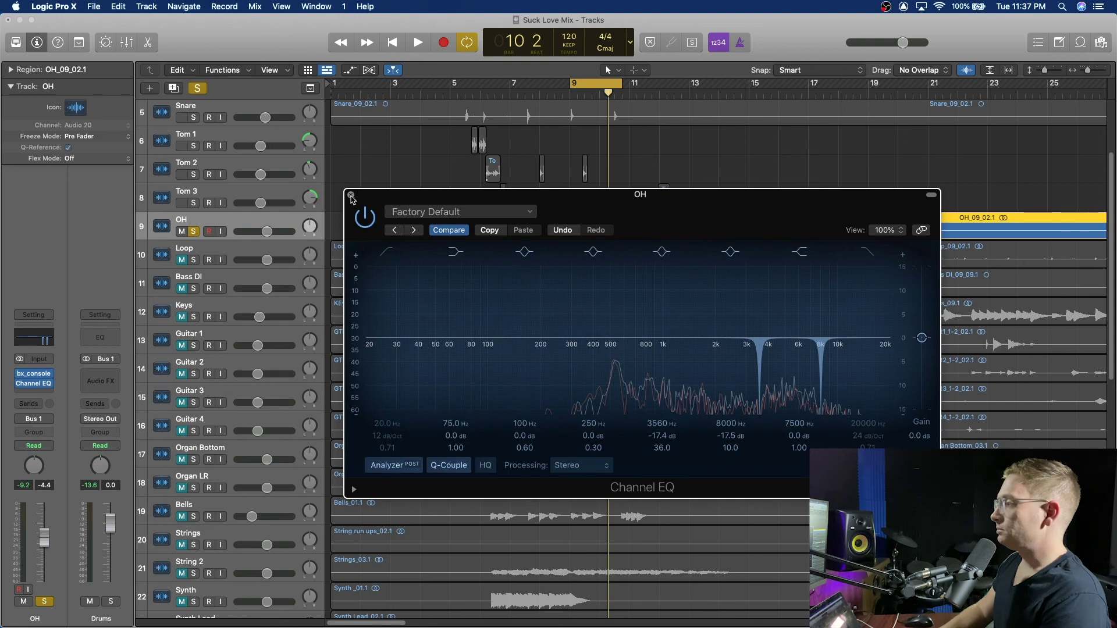
# Close the EQ, unsolo the overheads with their volume fully down, and play the drums looped from bar 5 to about bar 12.
pyautogui.click(351, 195)
pyautogui.click(195, 231)
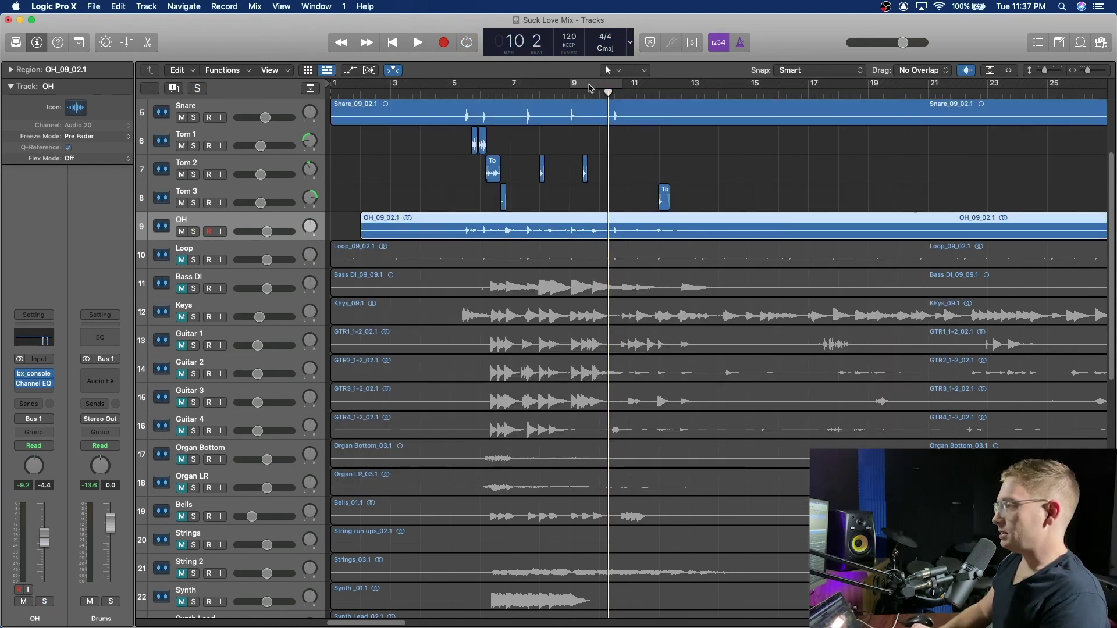
pyautogui.moveTo(285, 231); pyautogui.dragTo(236, 232)
pyautogui.moveTo(451, 87); pyautogui.dragTo(661, 87)
pyautogui.press('space')
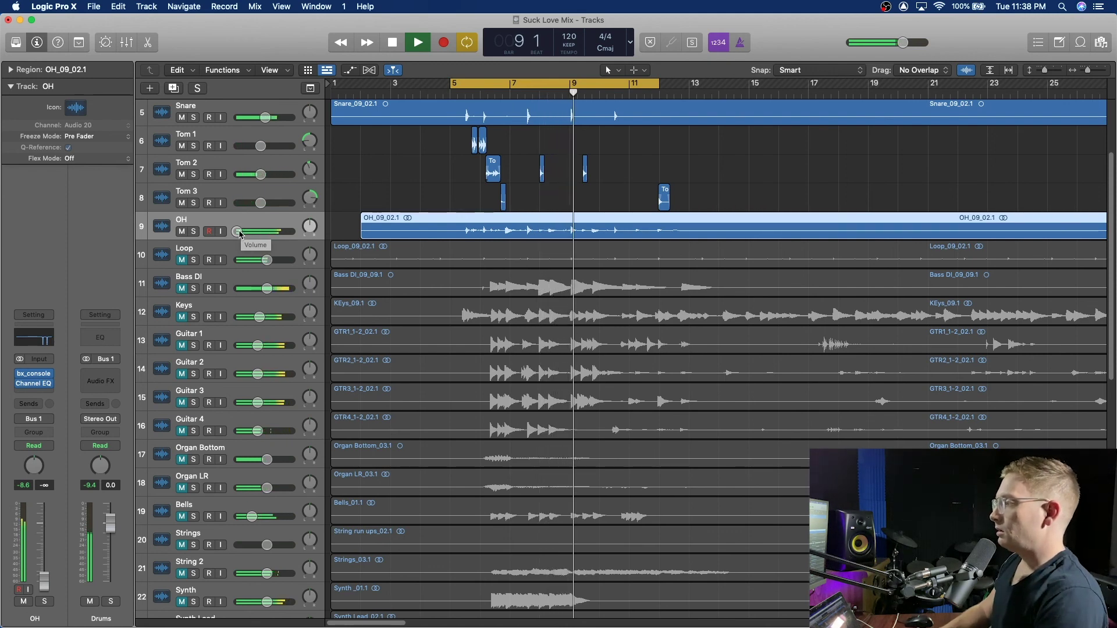
# Raise the OH track's volume to -9.8 dB and extend the loop end past the Tom 3 hit in bar 12.
pyautogui.click(241, 232)
pyautogui.moveTo(237, 232); pyautogui.dragTo(259, 232)
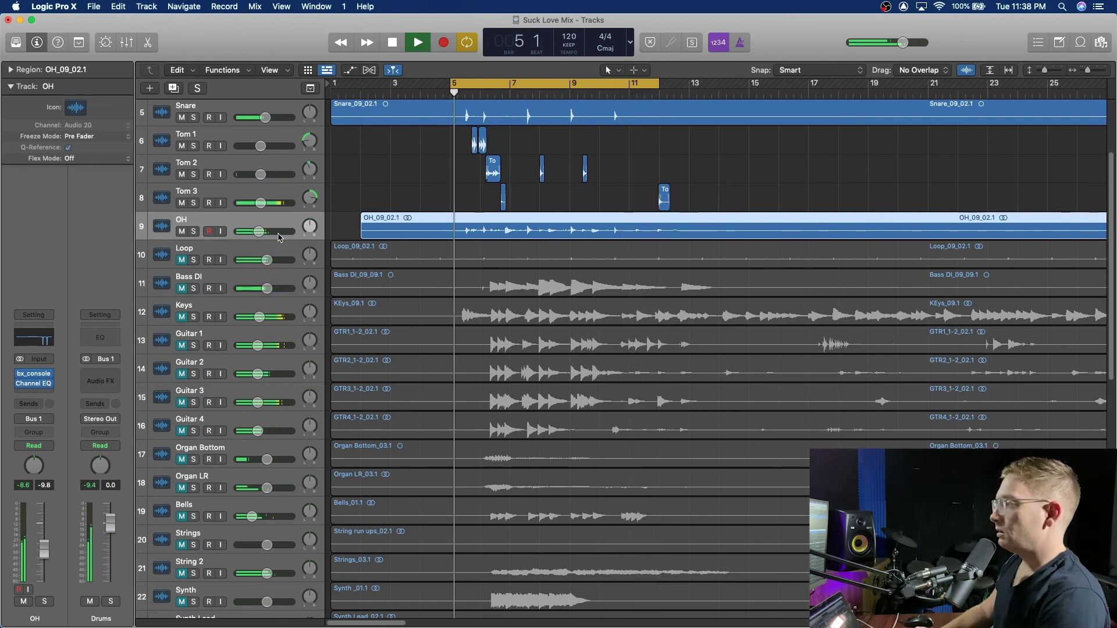
pyautogui.moveTo(659, 84); pyautogui.dragTo(680, 84)
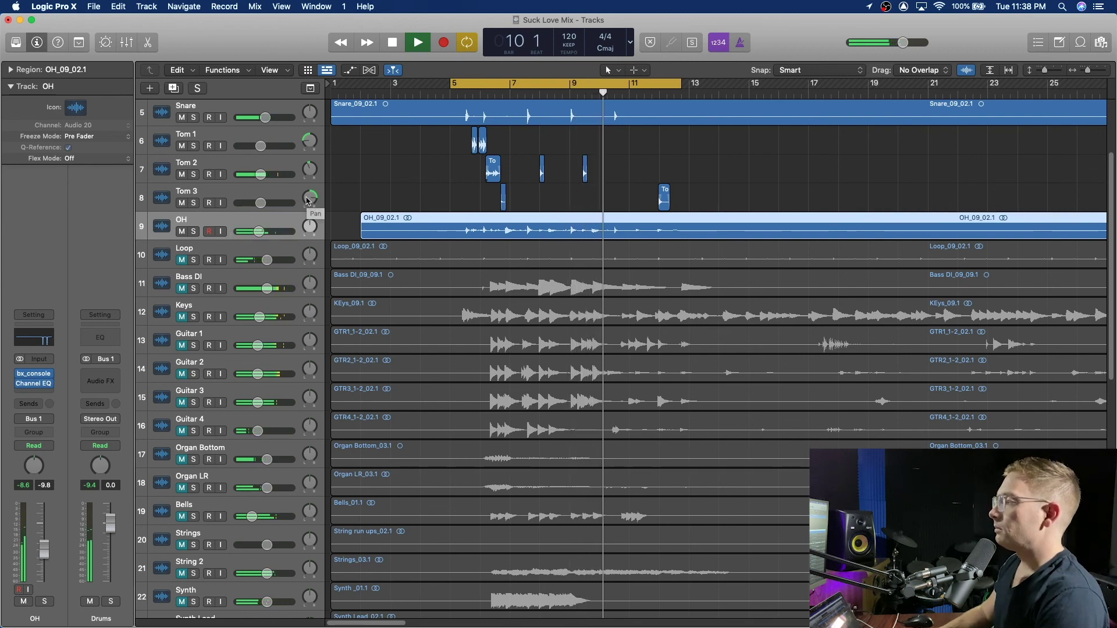
pyautogui.press('space')
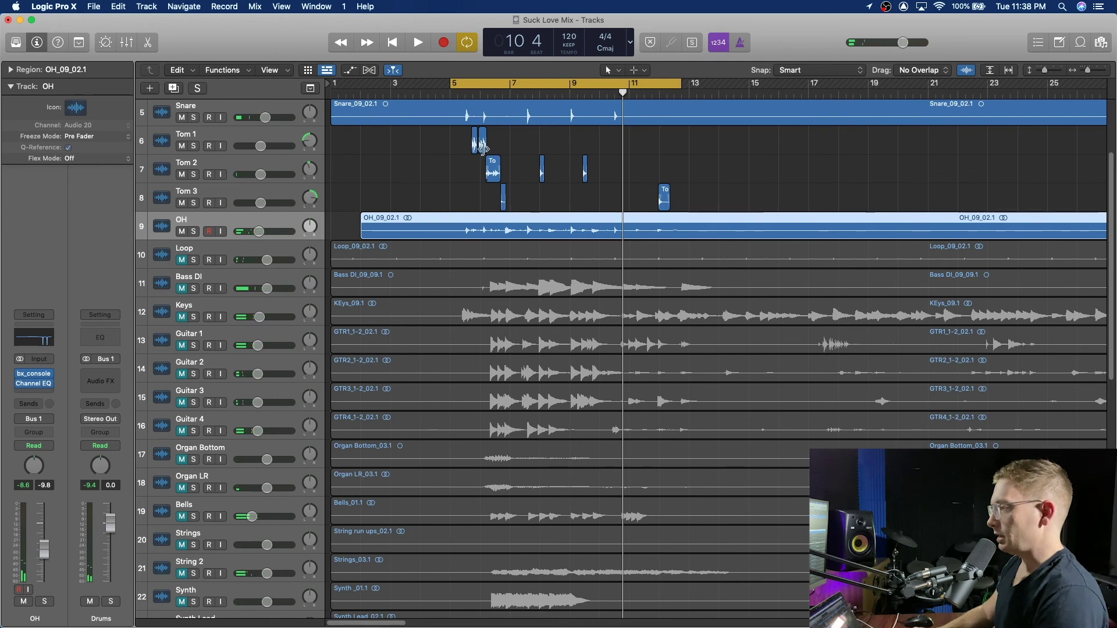
# Raise the Snare track's volume to -1.2 dB while the looped drums play.
pyautogui.scroll(4, 394, 178)
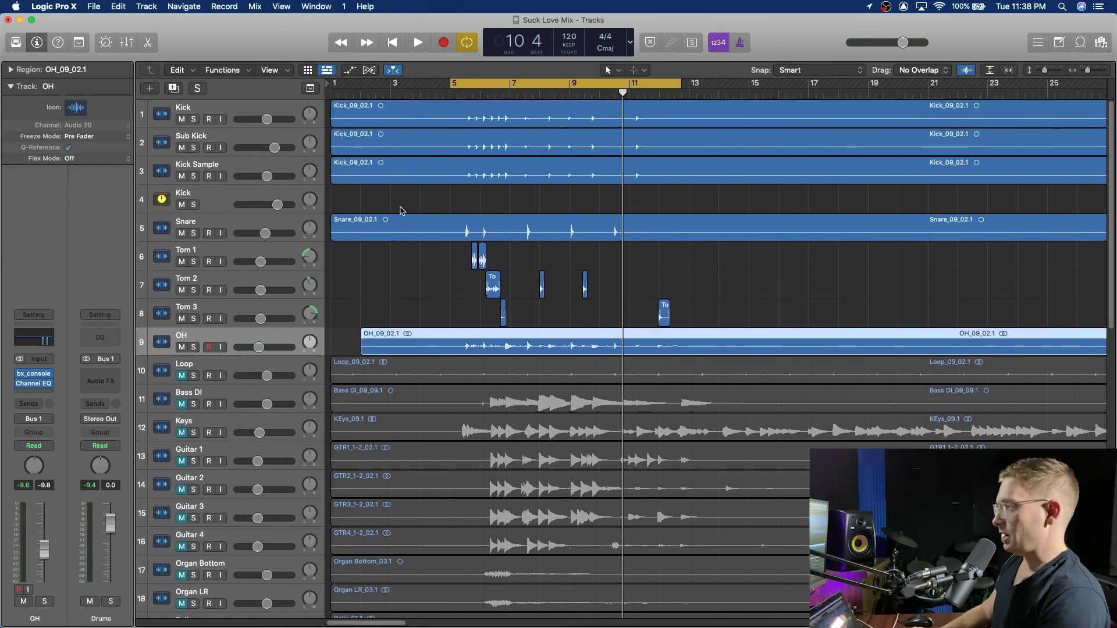
pyautogui.press('space')
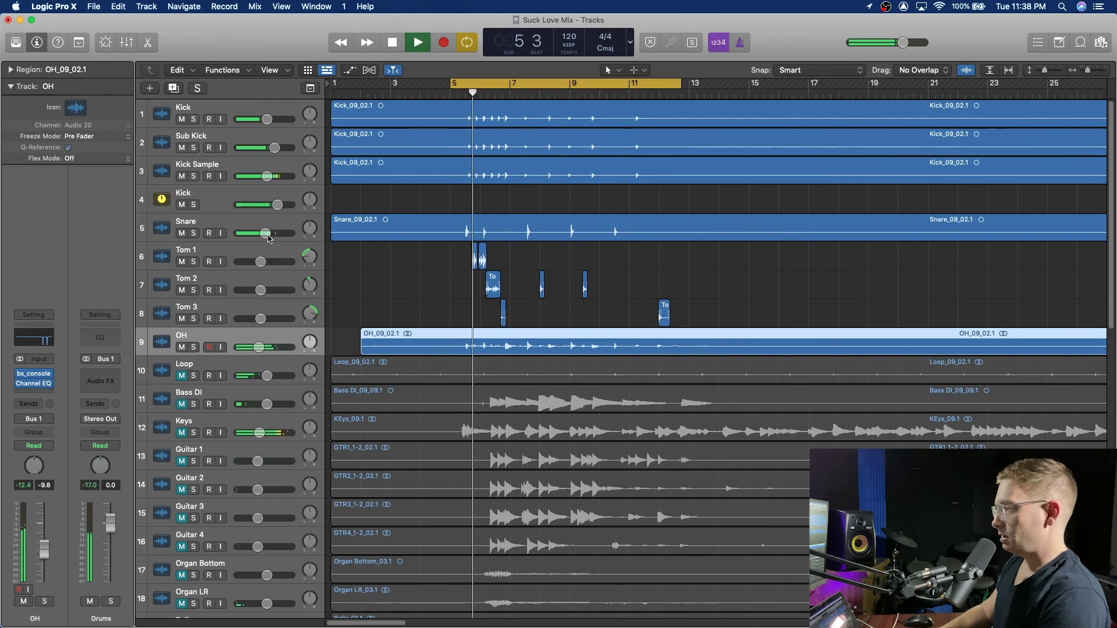
pyautogui.moveTo(268, 236); pyautogui.dragTo(271, 235)
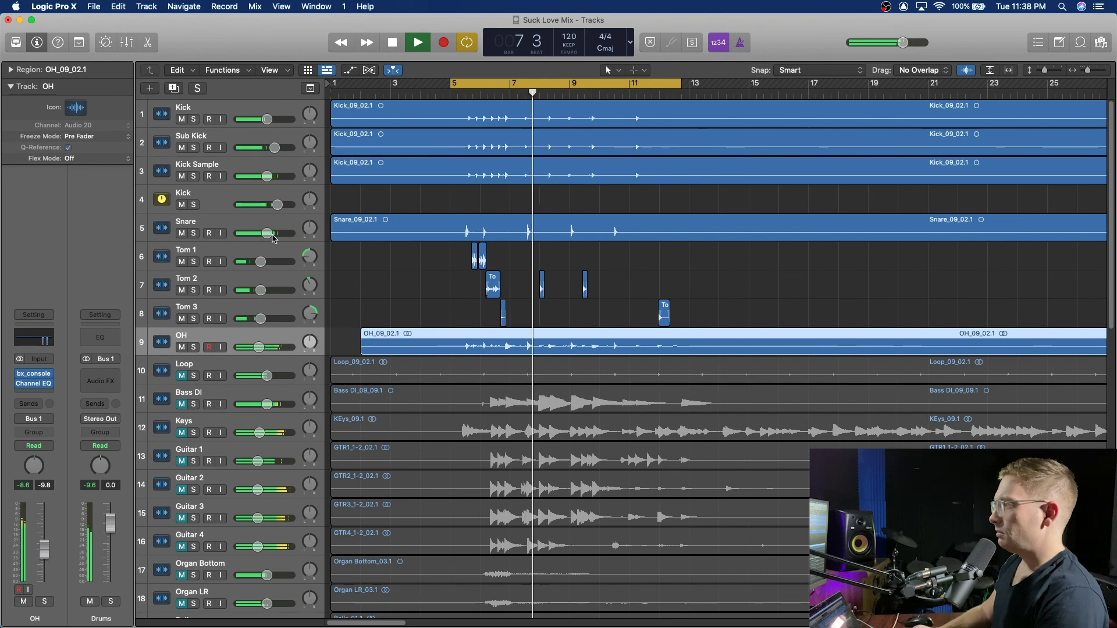
pyautogui.moveTo(272, 236); pyautogui.dragTo(276, 234)
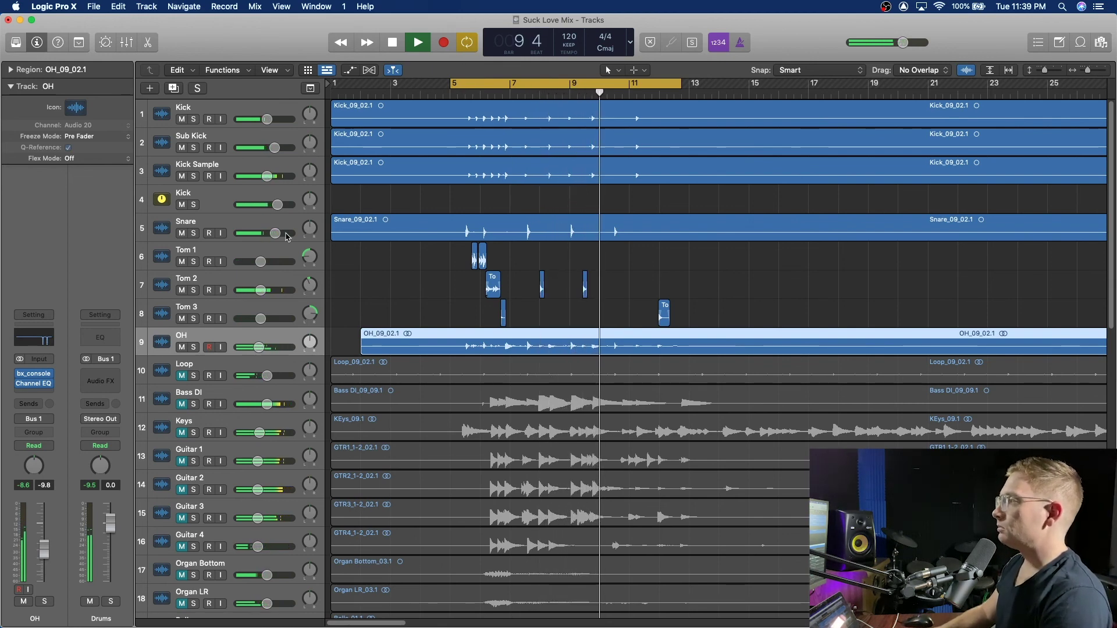
pyautogui.press('space')
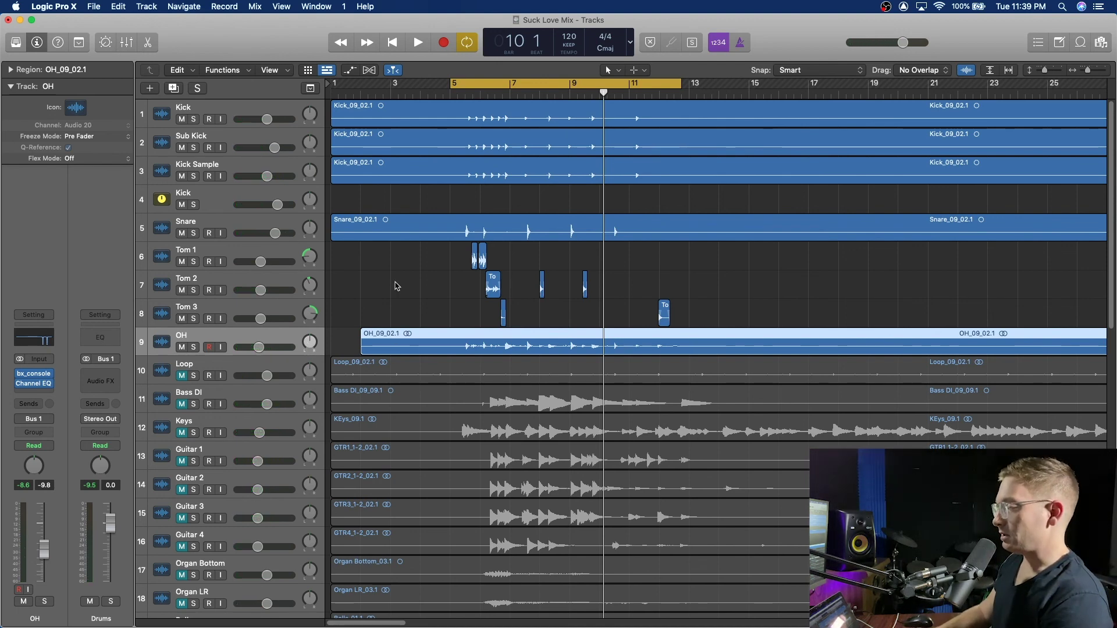
# Show the mixer and insert the stereo Oxford Inflator on the Drums bus.
pyautogui.scroll(-10, 396, 285)
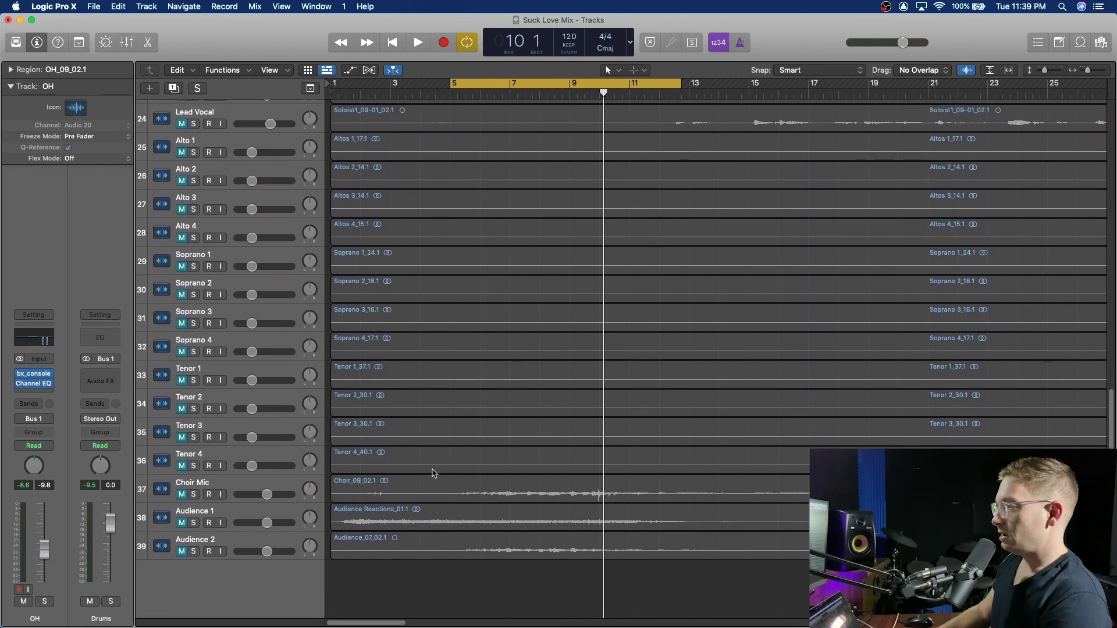
pyautogui.scroll(10, 432, 256)
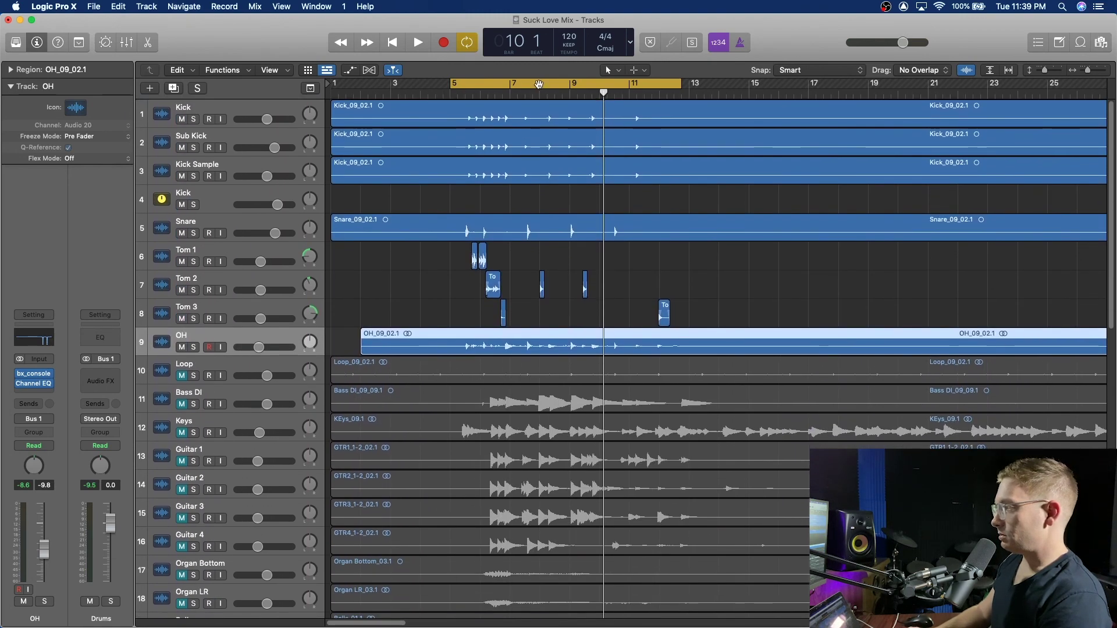
pyautogui.press('space')
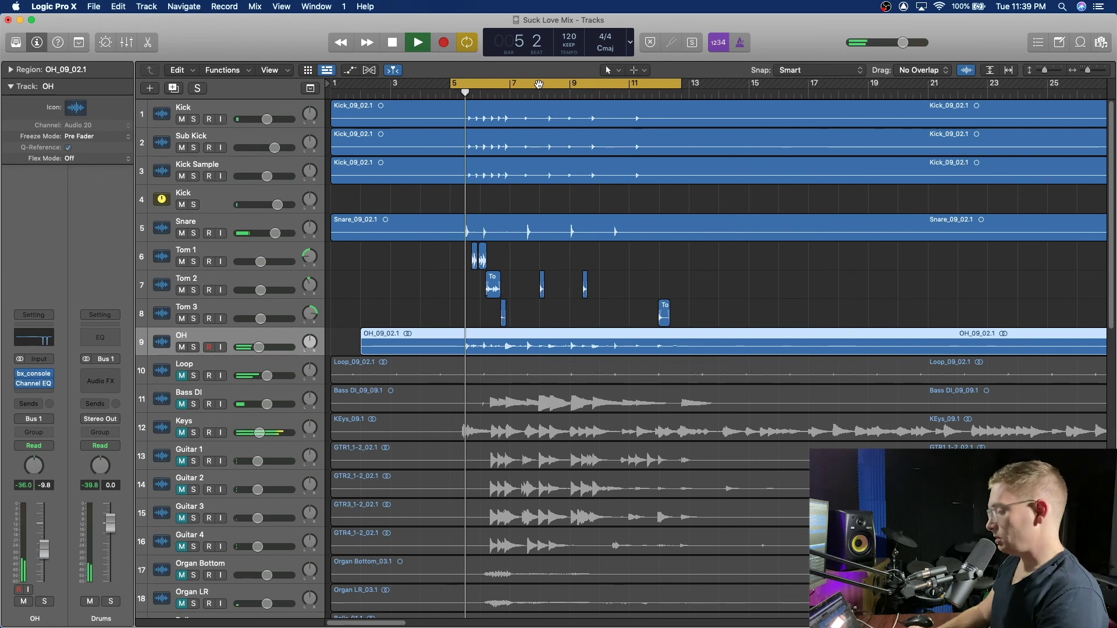
pyautogui.press('x')
pyautogui.hscroll(15, 994, 399)
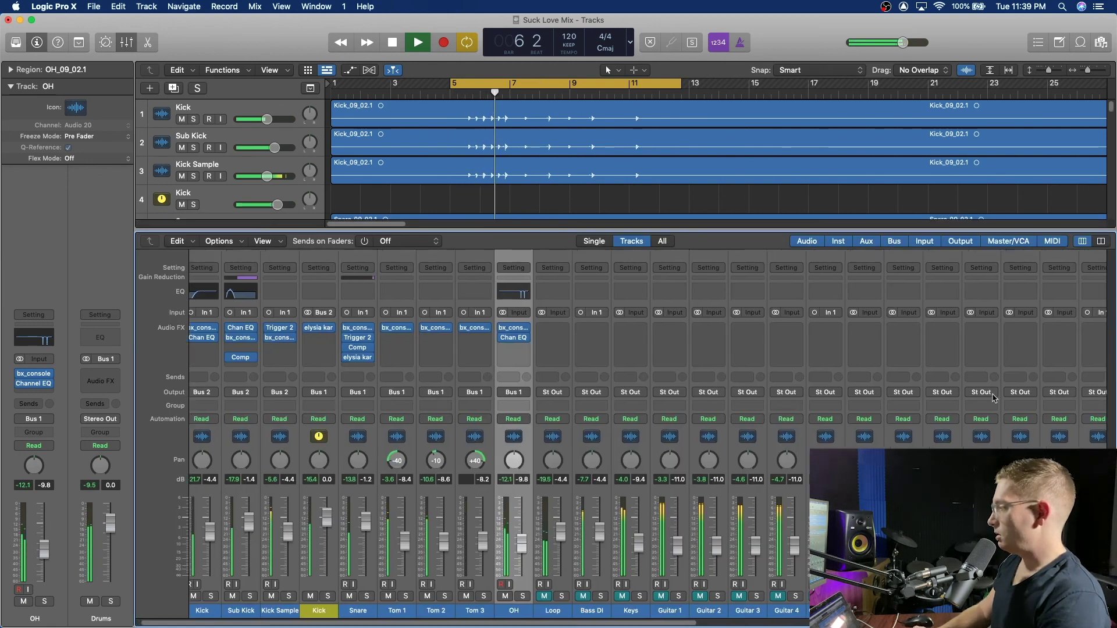
pyautogui.hscroll(-1, 995, 399)
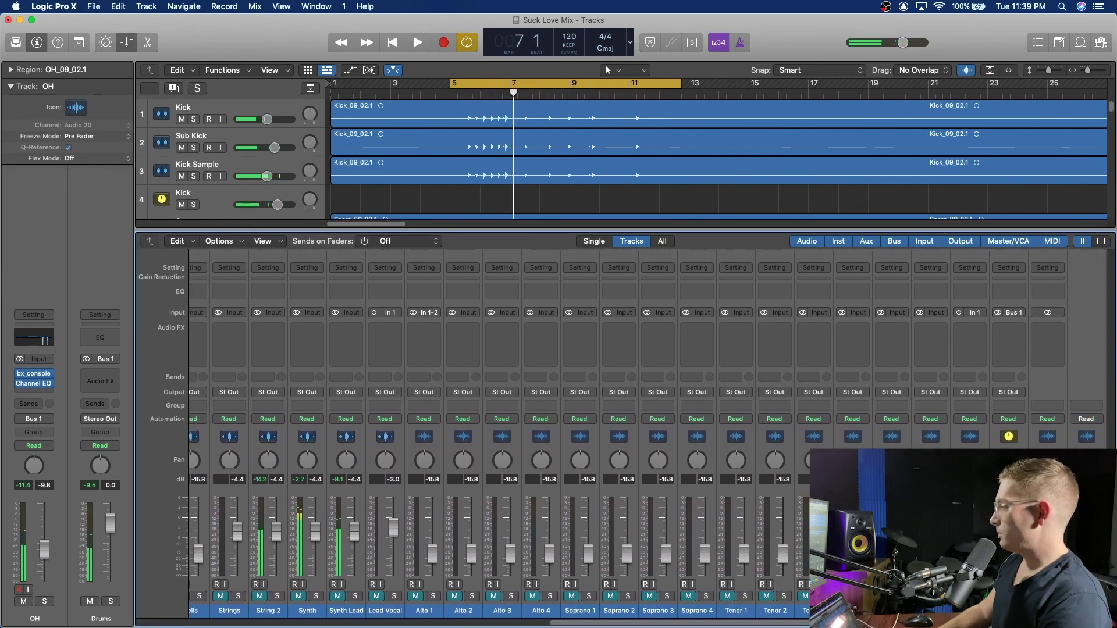
pyautogui.click(1013, 333)
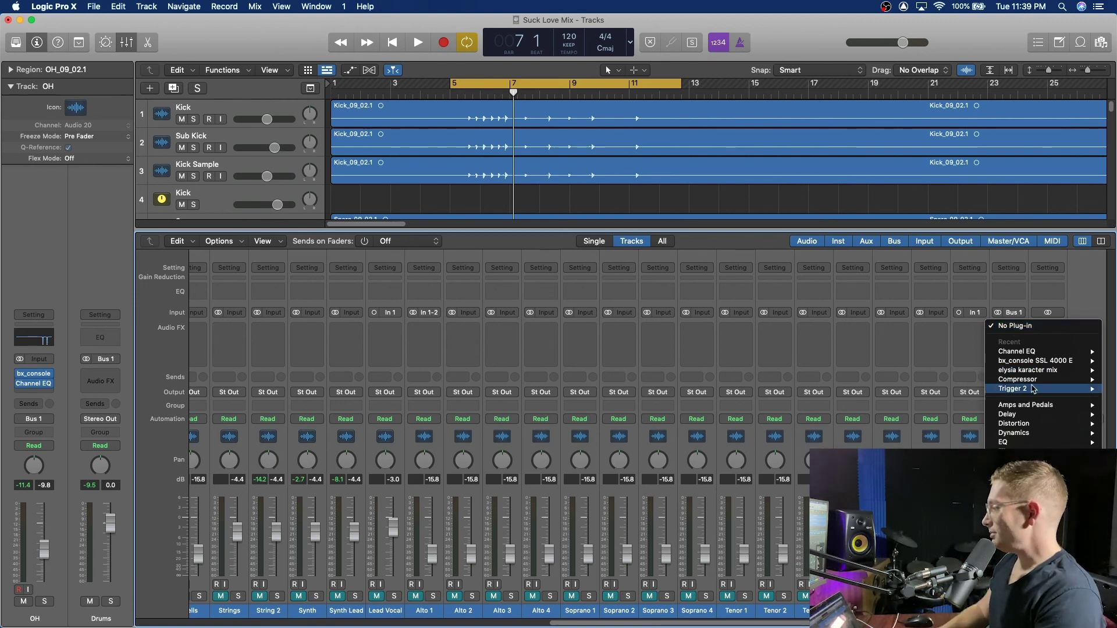
pyautogui.moveTo(1036, 381)
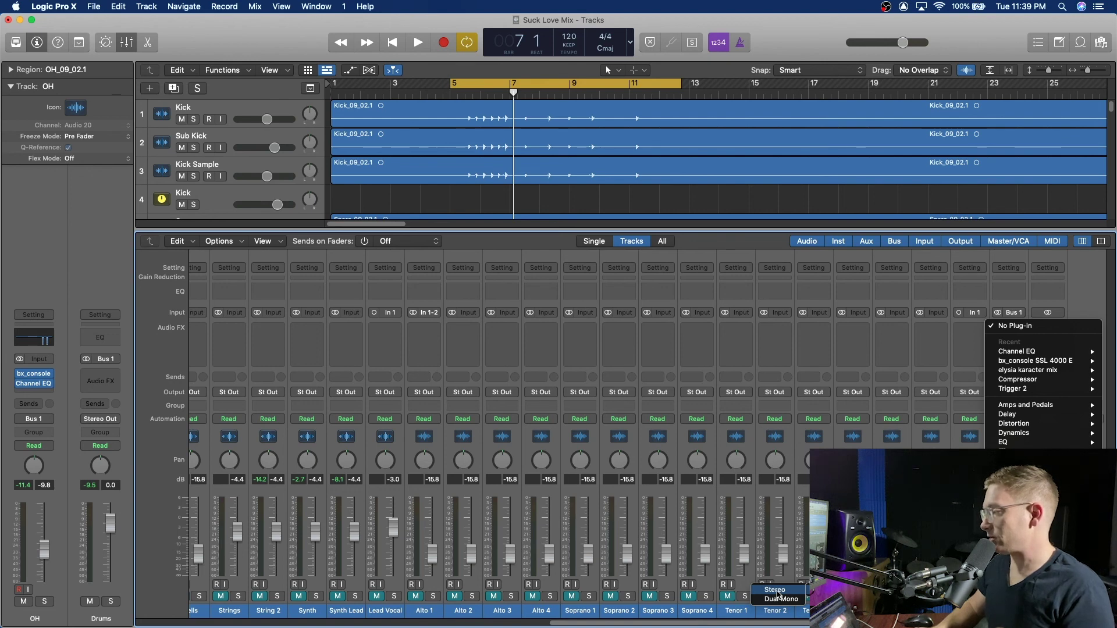
pyautogui.click(777, 593)
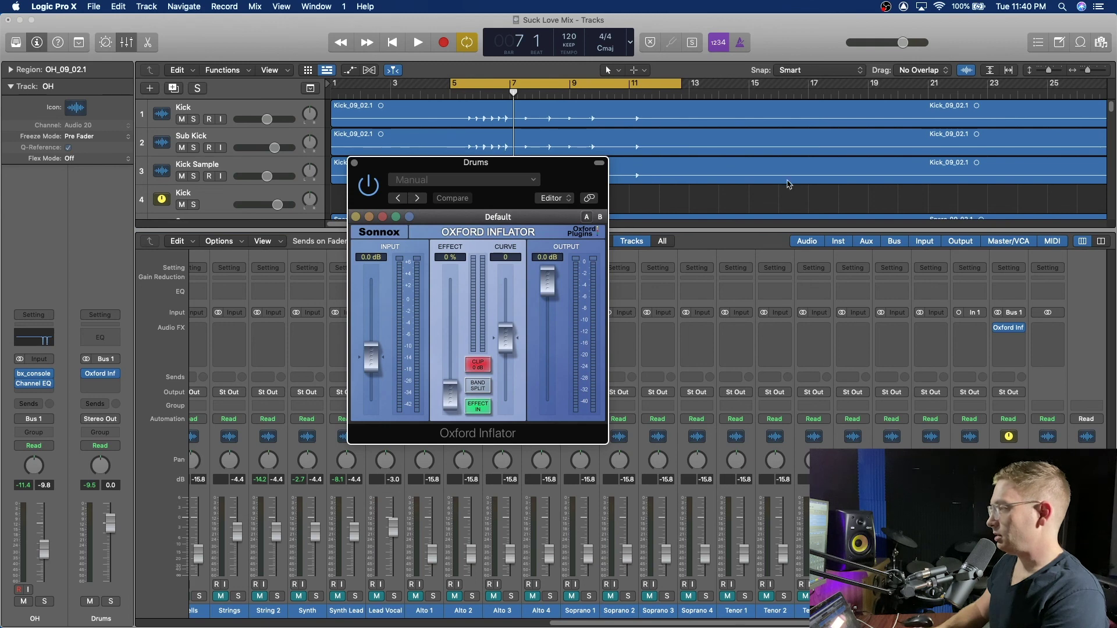
# Set the Oxford Inflator's effect amount to 100 % while the drums play.
pyautogui.press('space')
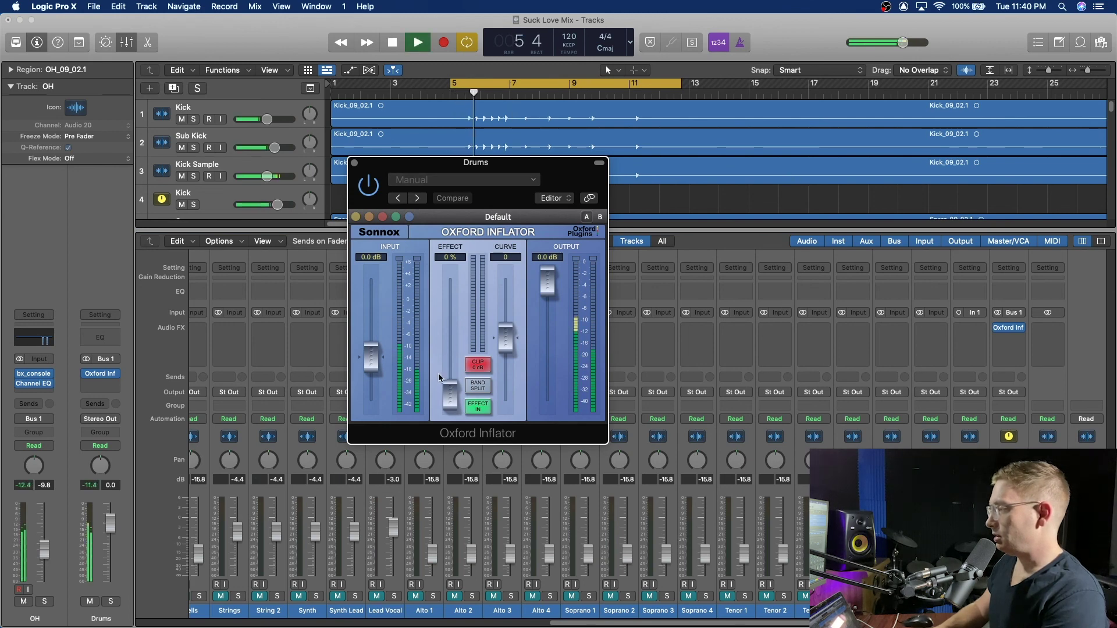
pyautogui.moveTo(454, 398); pyautogui.dragTo(498, 270)
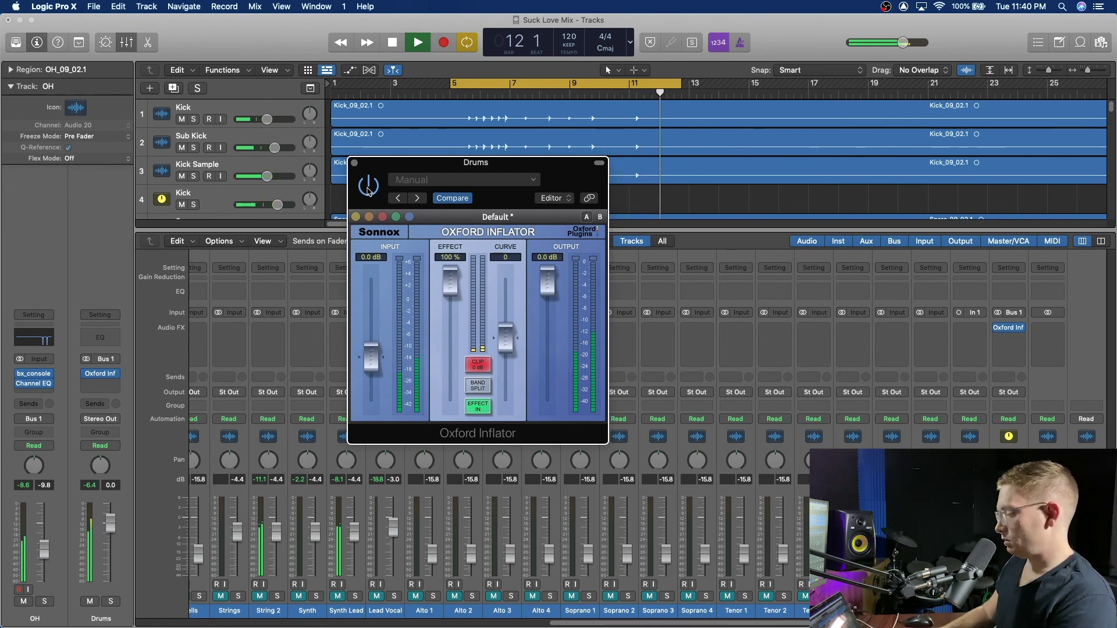
pyautogui.press('space')
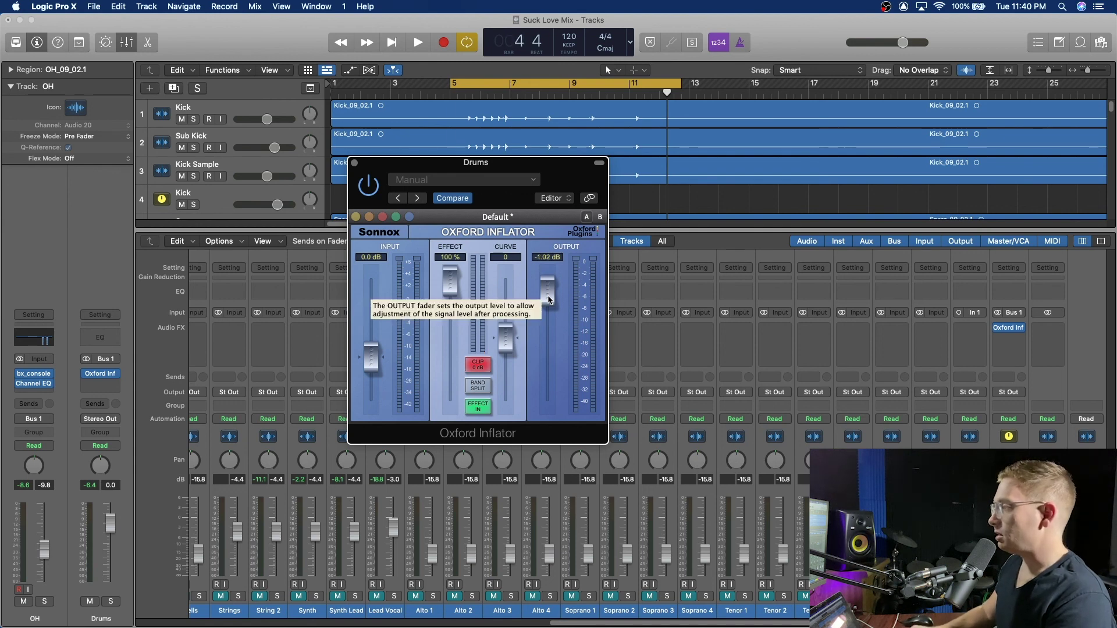
# Lower the Oxford Inflator's output to -2.56 dB during playback and close the plug-in.
pyautogui.press('space')
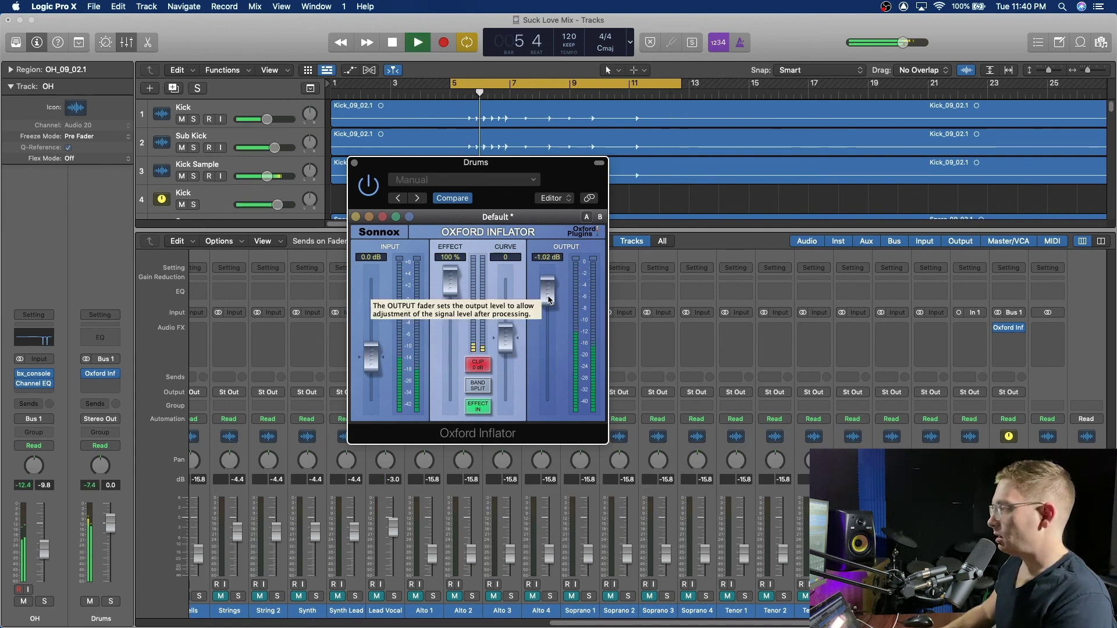
pyautogui.moveTo(549, 300); pyautogui.dragTo(553, 374)
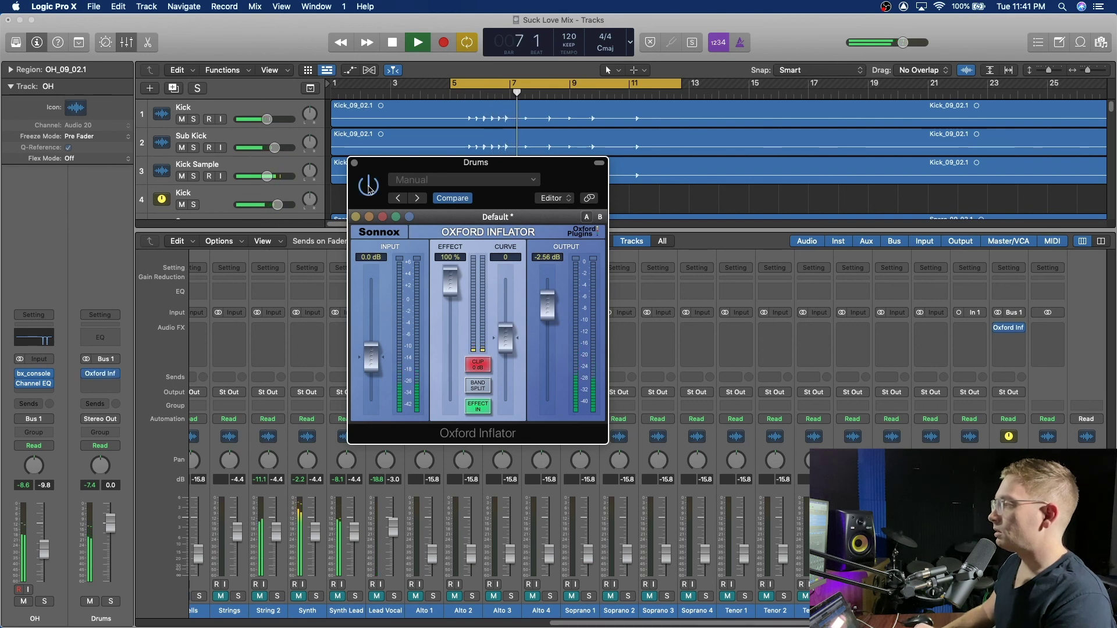
pyautogui.press('space')
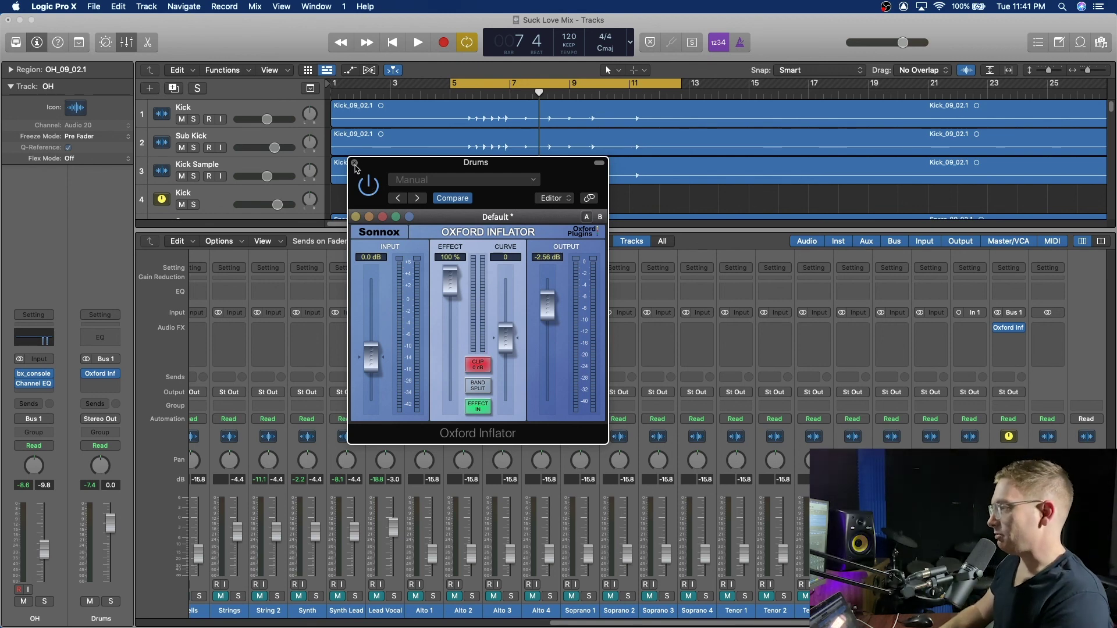
pyautogui.click(354, 163)
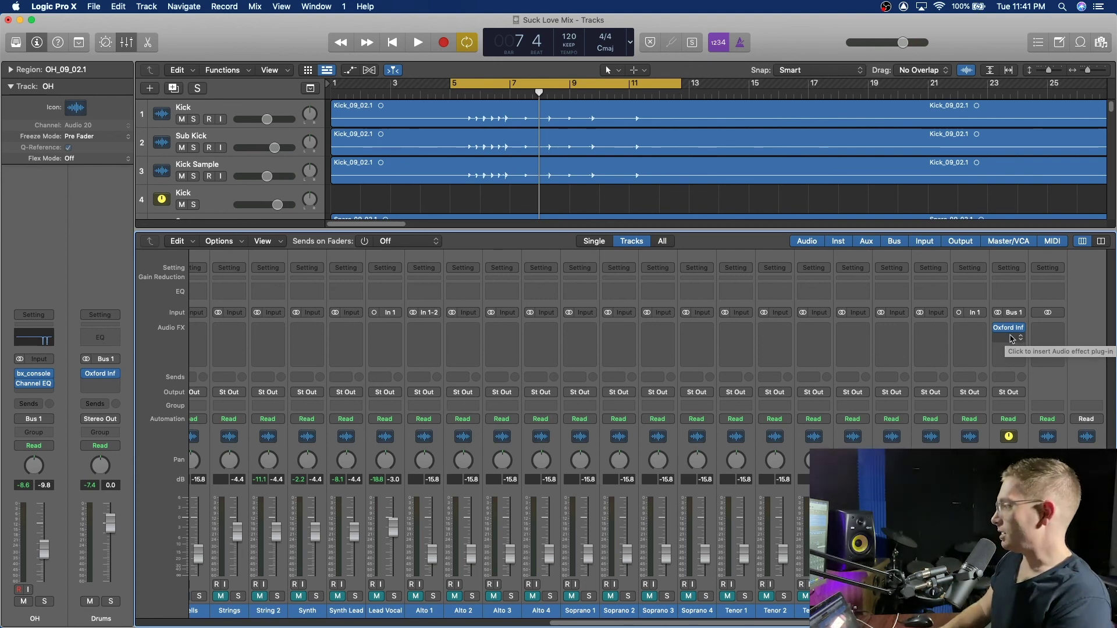
# Insert the bx_townhouse Buss Compressor after the Oxford Inflator on the Drums bus and bypass the Inflator.
pyautogui.click(1009, 341)
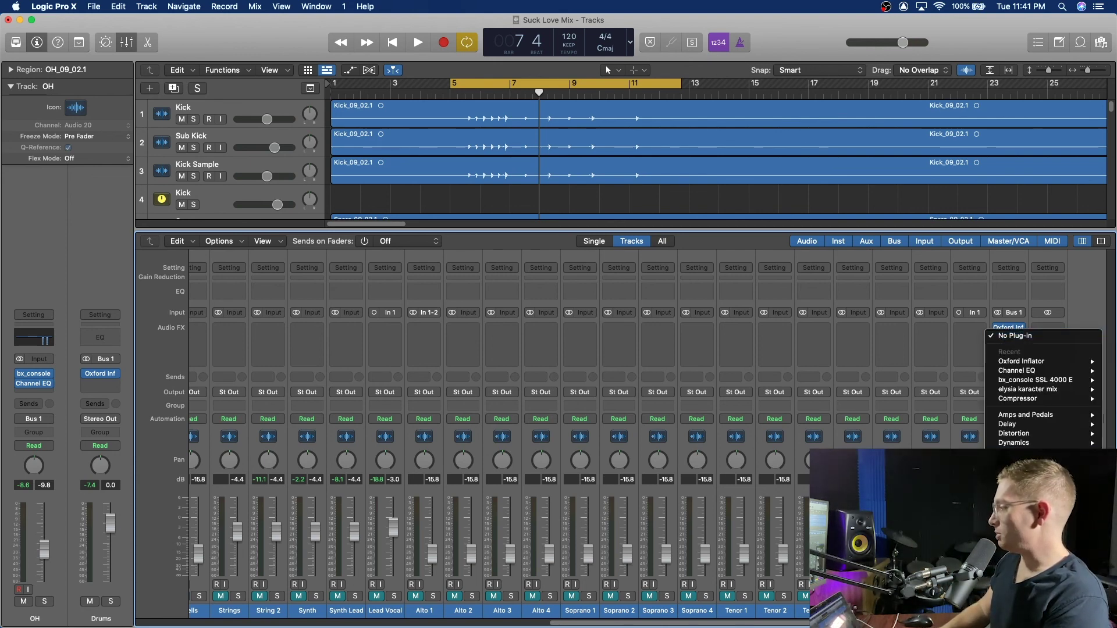
pyautogui.moveTo(1024, 544)
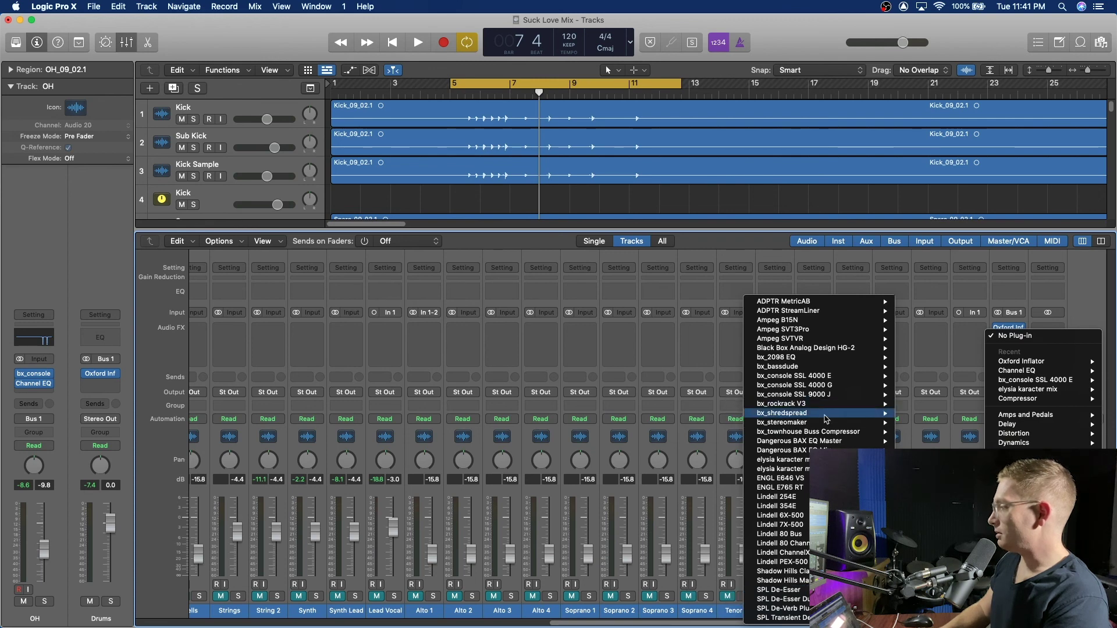
pyautogui.moveTo(826, 418)
pyautogui.click(717, 439)
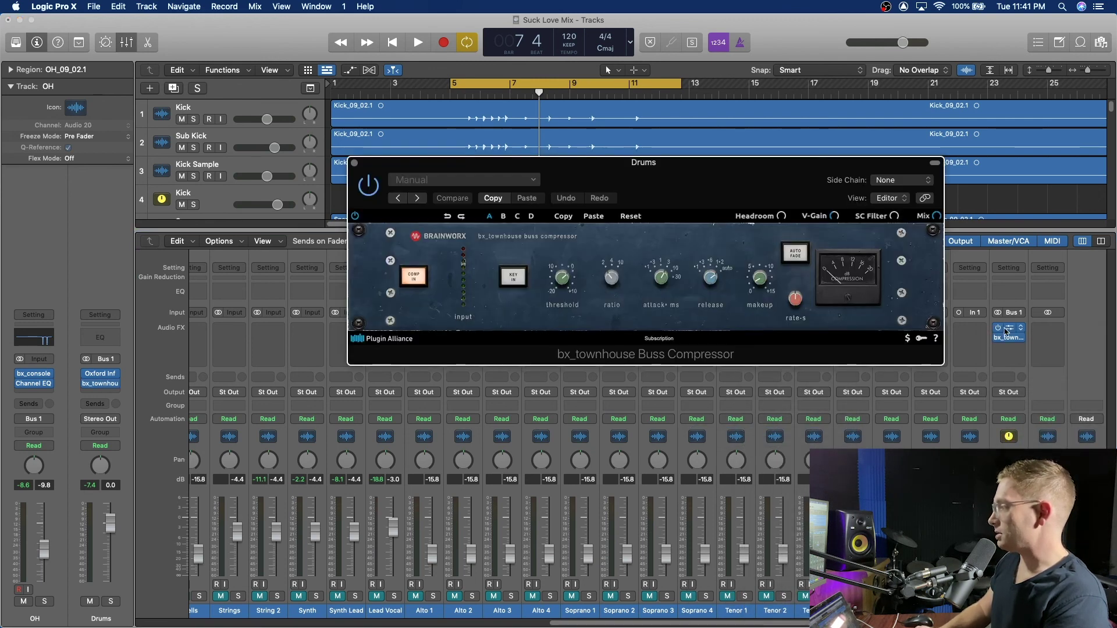
pyautogui.click(999, 329)
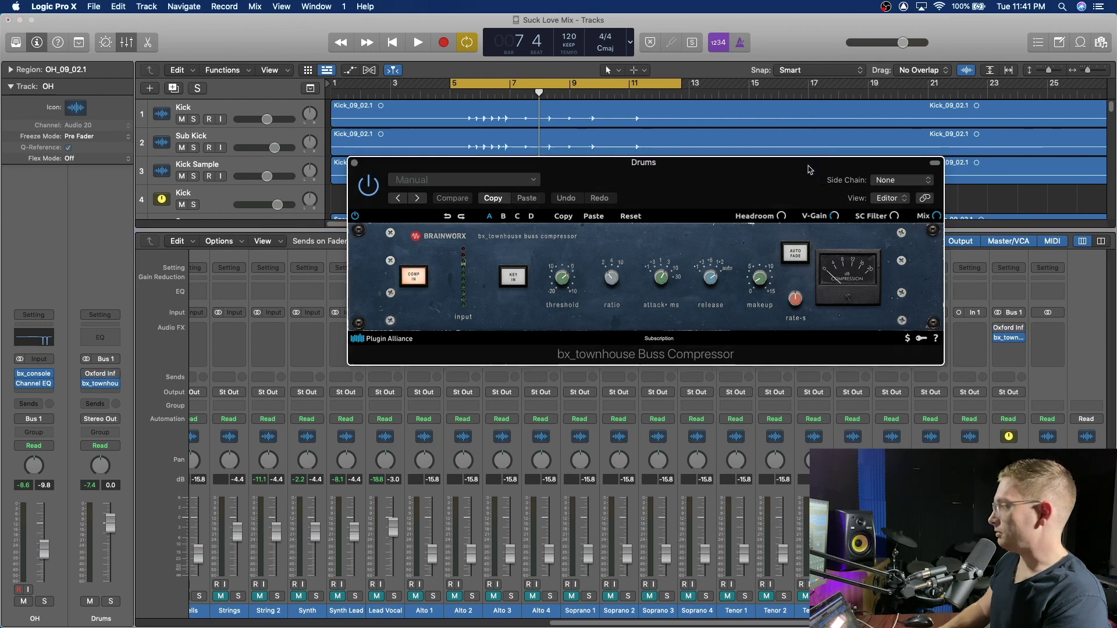
pyautogui.moveTo(809, 170); pyautogui.dragTo(704, 168)
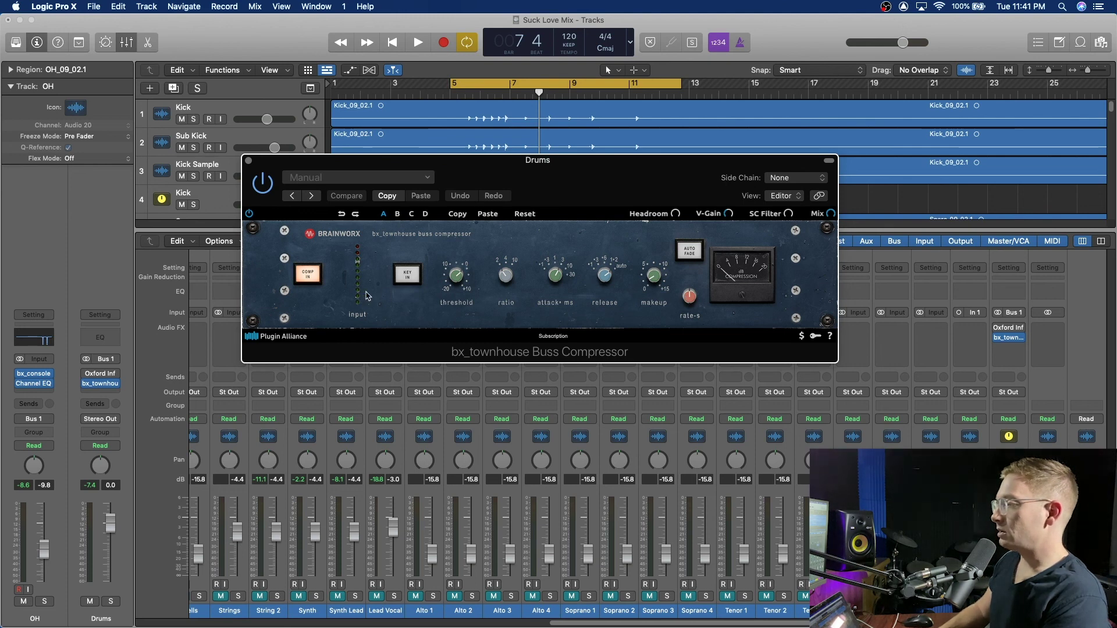
# Turn down the bx_townhouse compressor's V-Gain and lower its threshold while the drums play.
pyautogui.moveTo(730, 215); pyautogui.dragTo(730, 227)
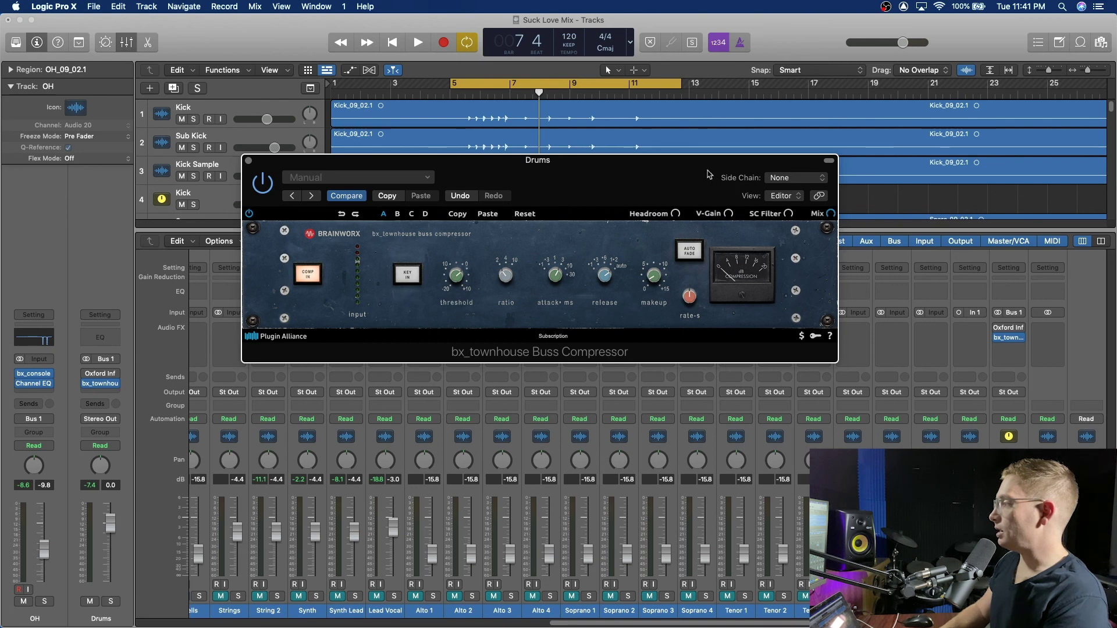
pyautogui.moveTo(685, 162); pyautogui.dragTo(711, 156)
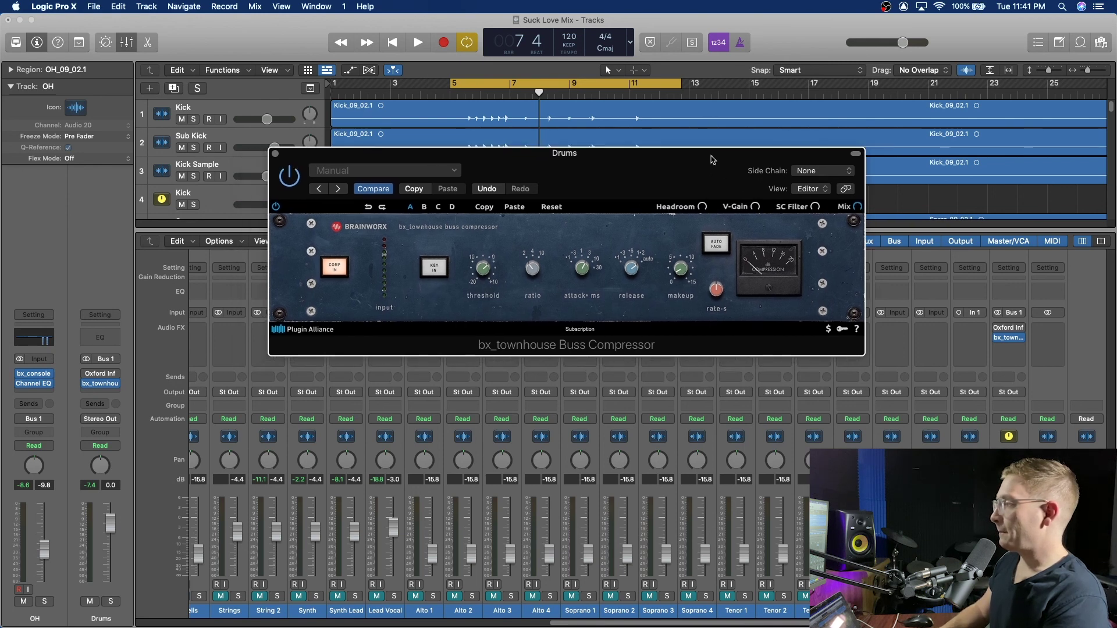
pyautogui.press('space')
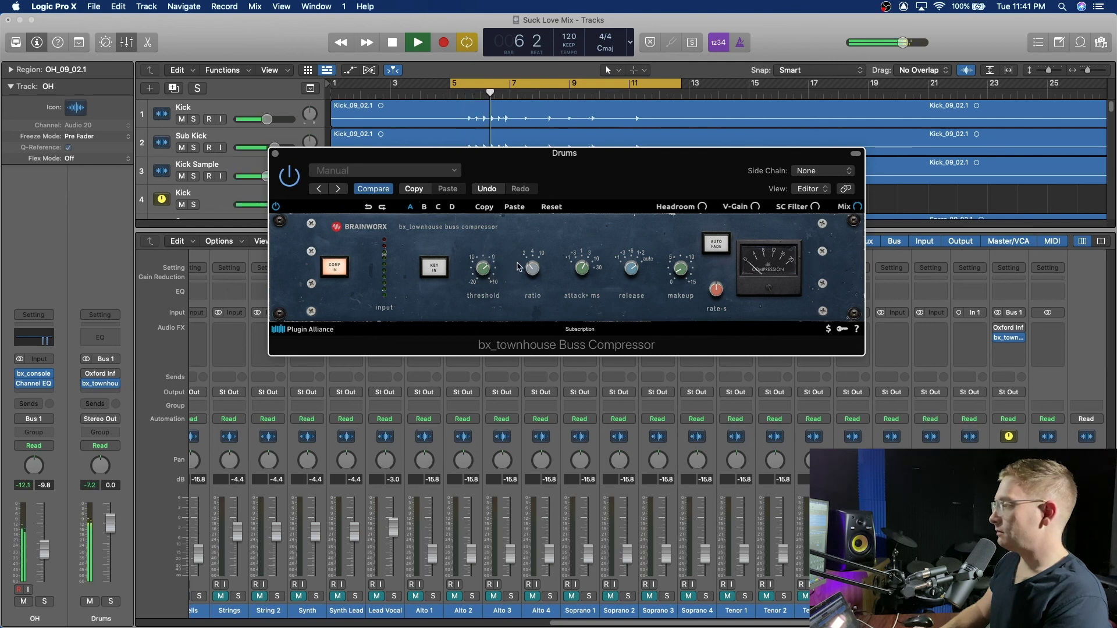
pyautogui.moveTo(584, 269)
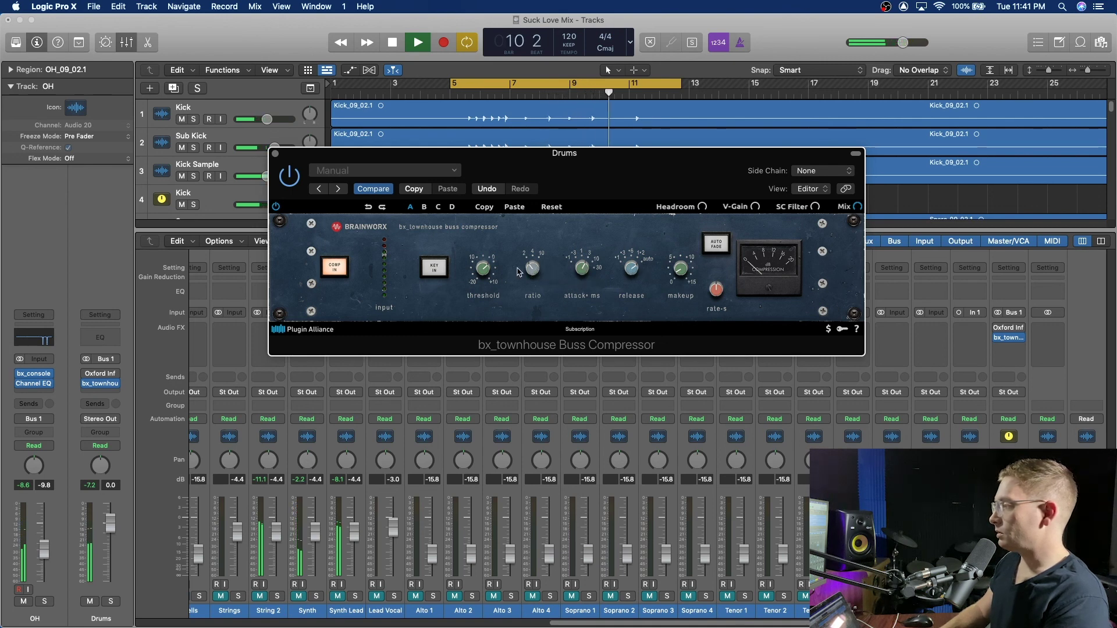
pyautogui.moveTo(482, 272); pyautogui.dragTo(489, 318)
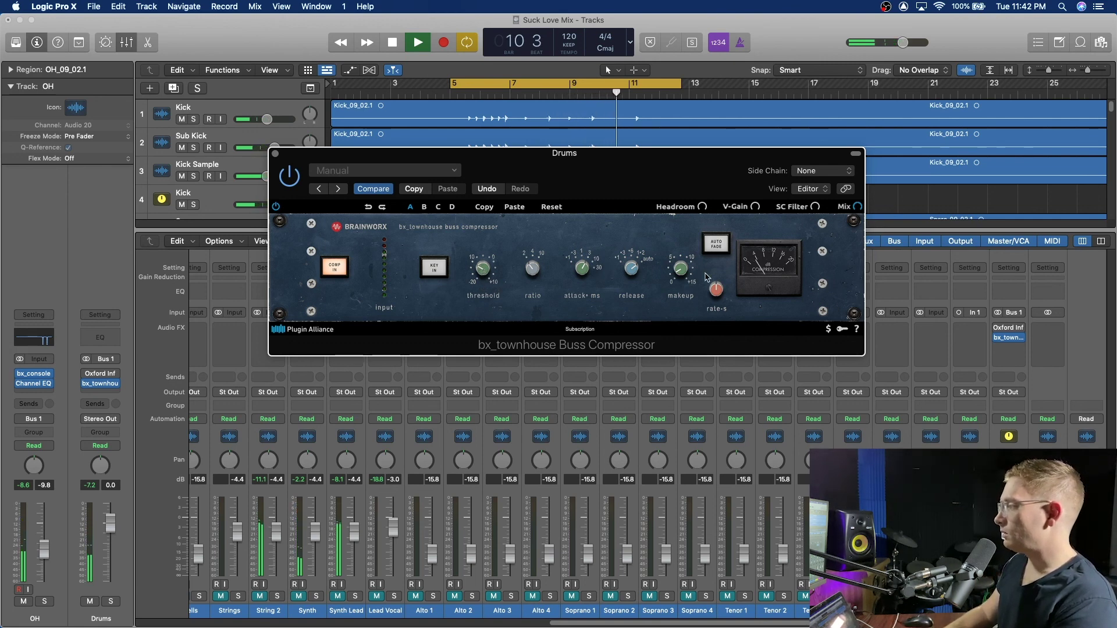
# Set the bx_townhouse compressor's makeup gain to about +3.1 dB, bypass it, stop playback and close the plug-in.
pyautogui.moveTo(680, 269); pyautogui.dragTo(682, 265)
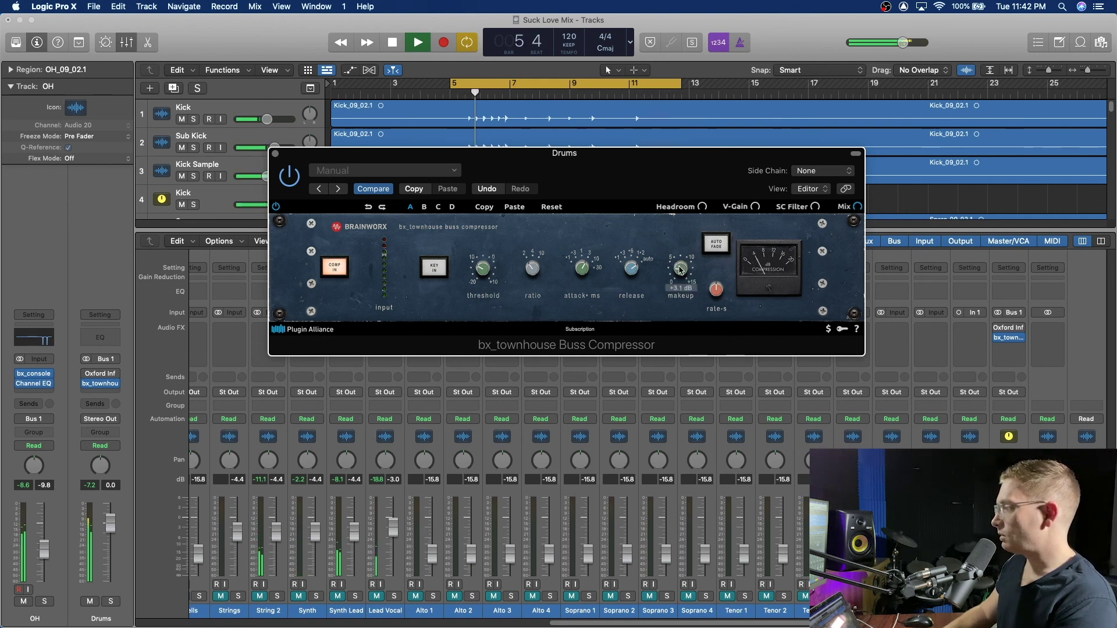
pyautogui.moveTo(681, 270); pyautogui.dragTo(681, 269)
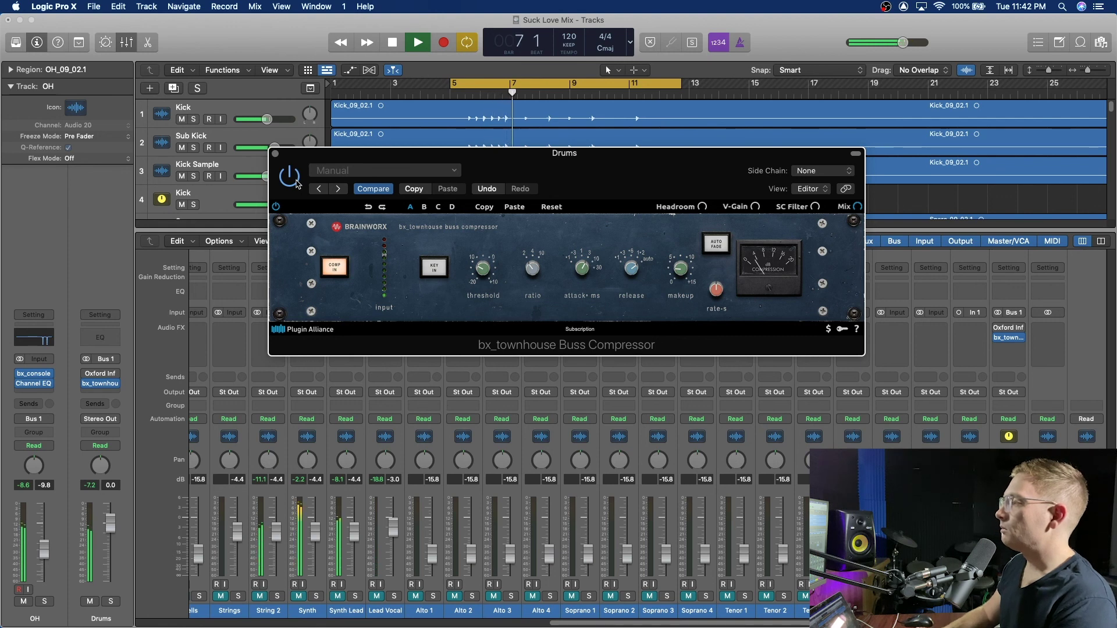
pyautogui.press('space')
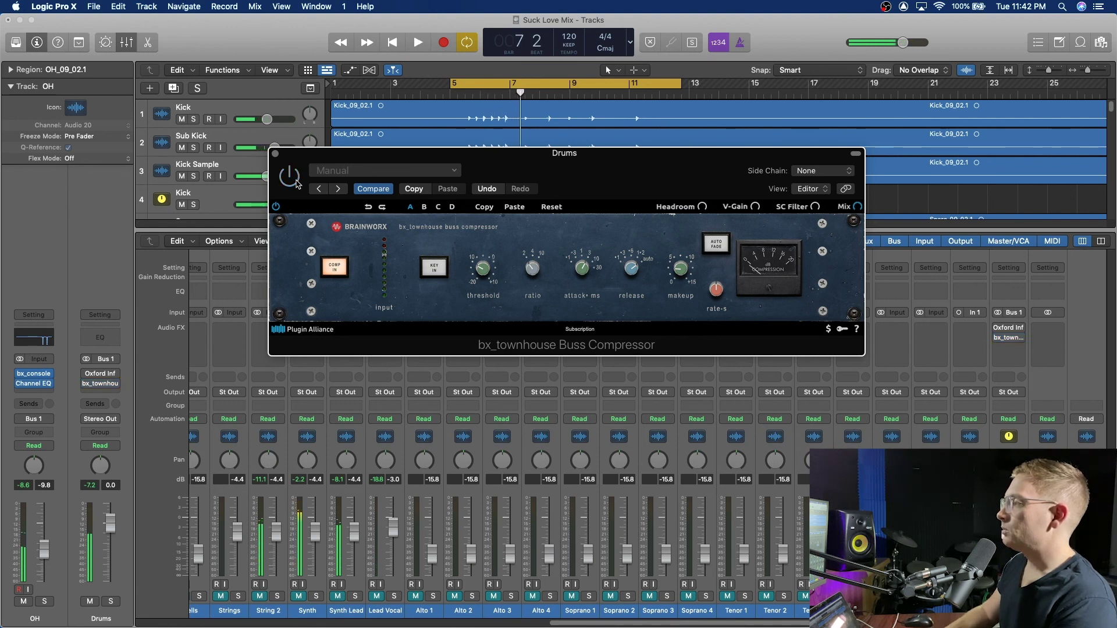
pyautogui.click(276, 155)
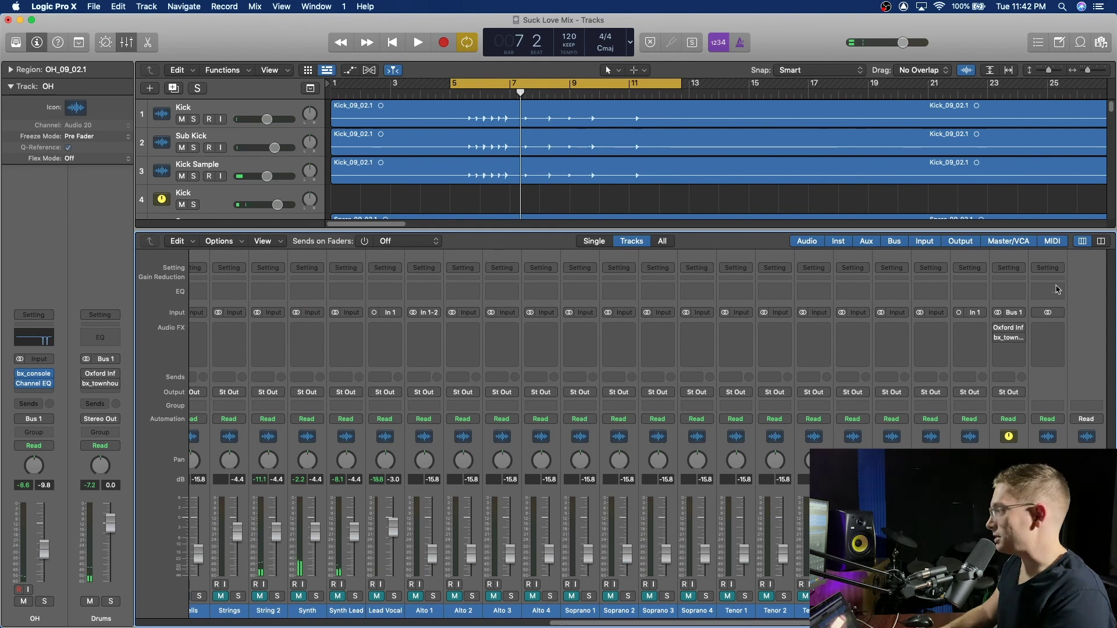
# Audition the Drums bus over repeated playback, switching the Oxford Inflator and the bx_townhouse compressor on and off to compare them.
pyautogui.moveTo(1000, 331)
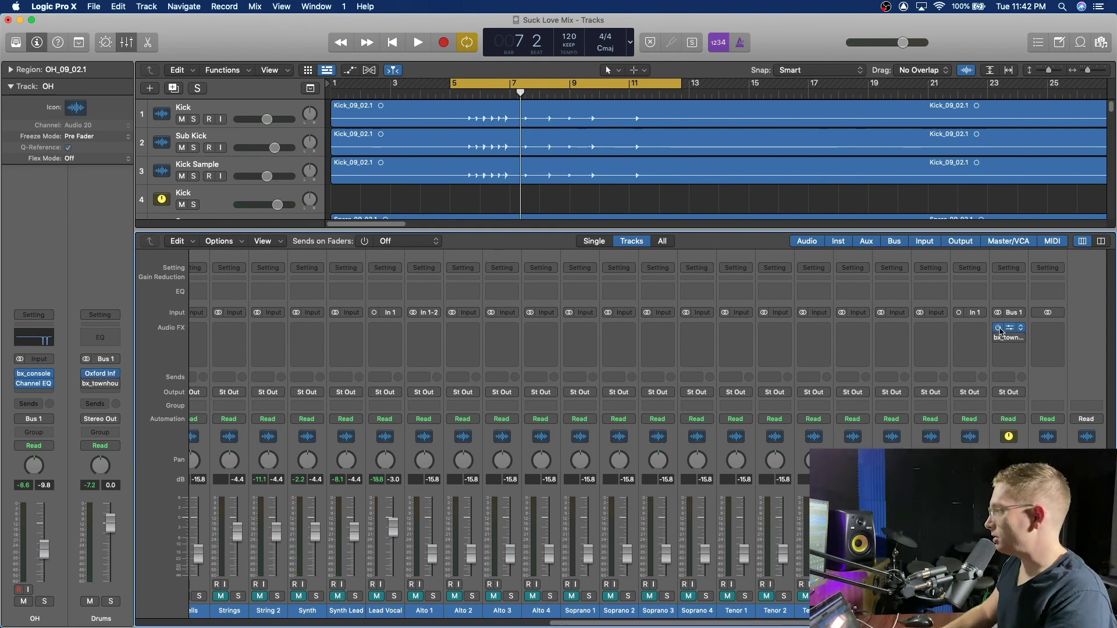
pyautogui.press('space')
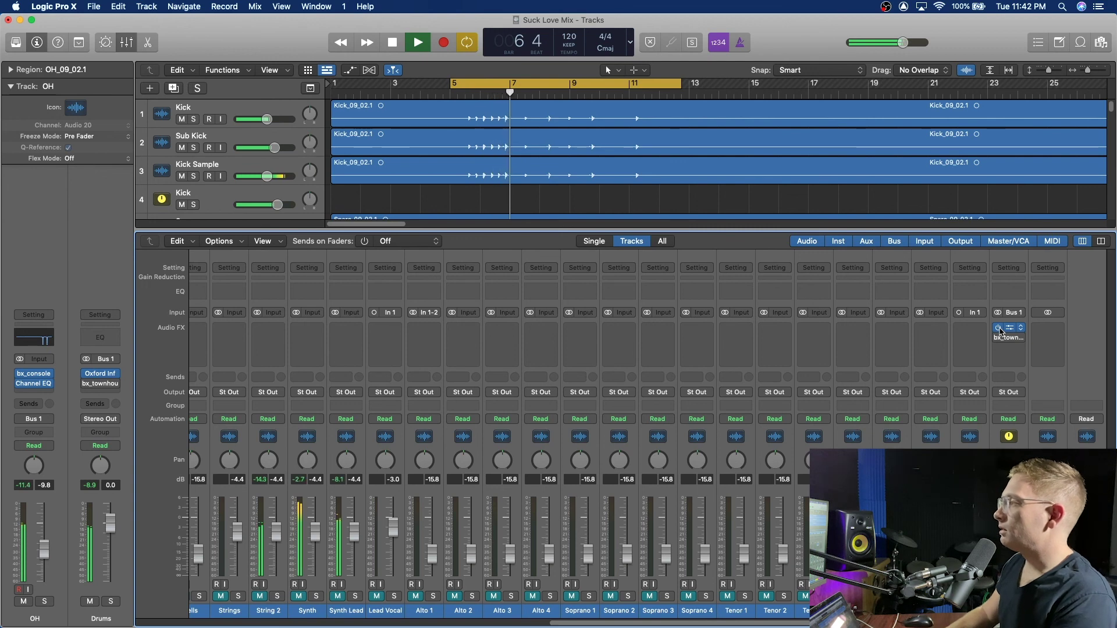
pyautogui.press('space')
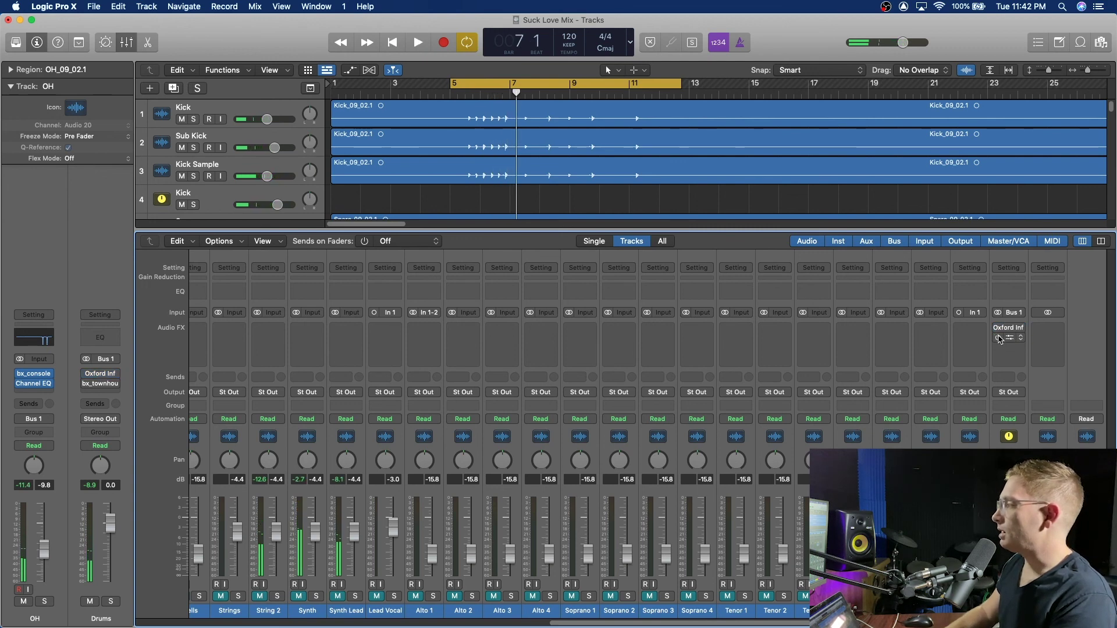
pyautogui.press('space')
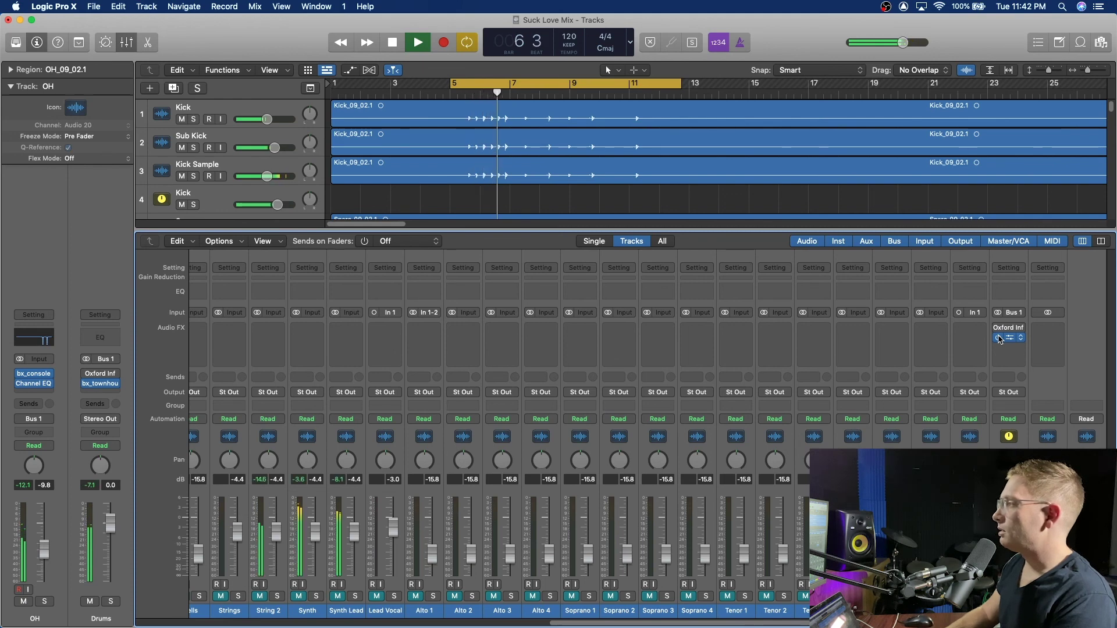
pyautogui.press('space')
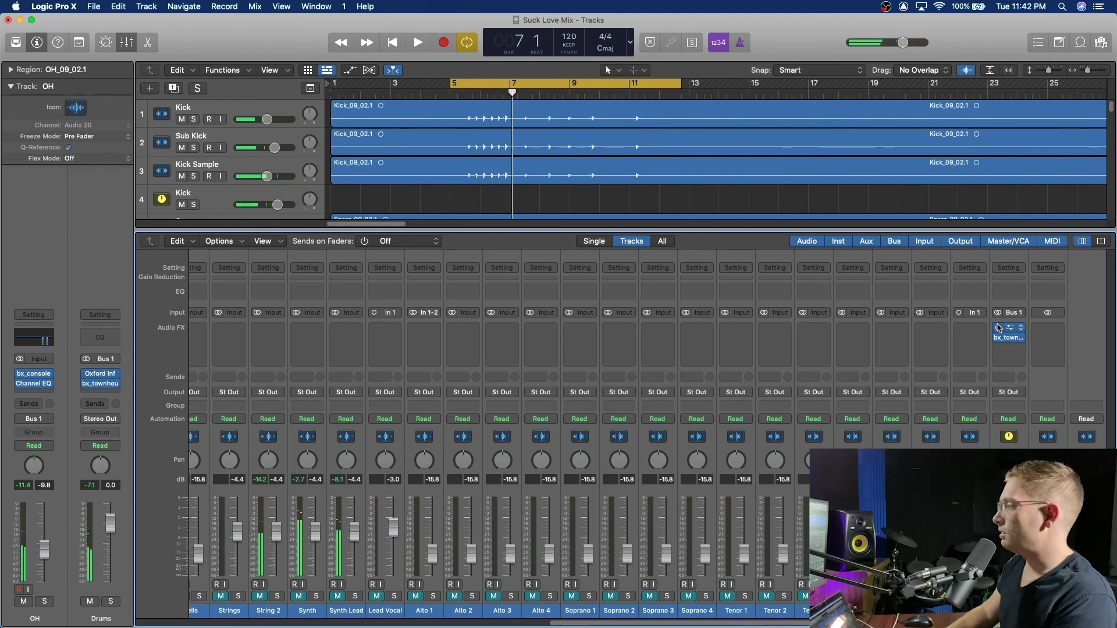
pyautogui.press('space')
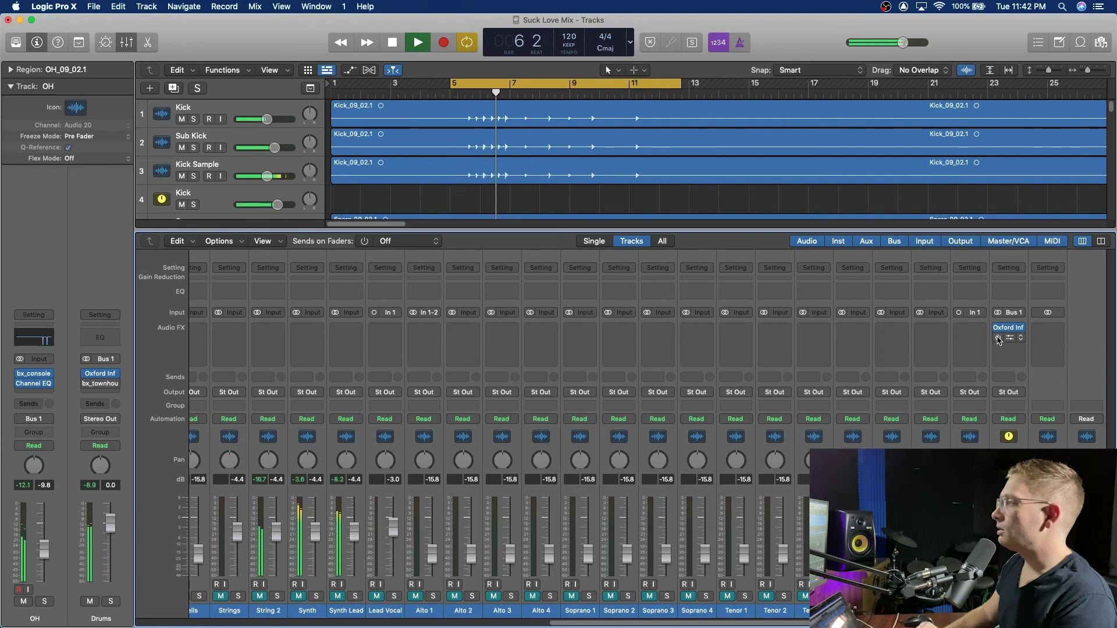
pyautogui.press('space')
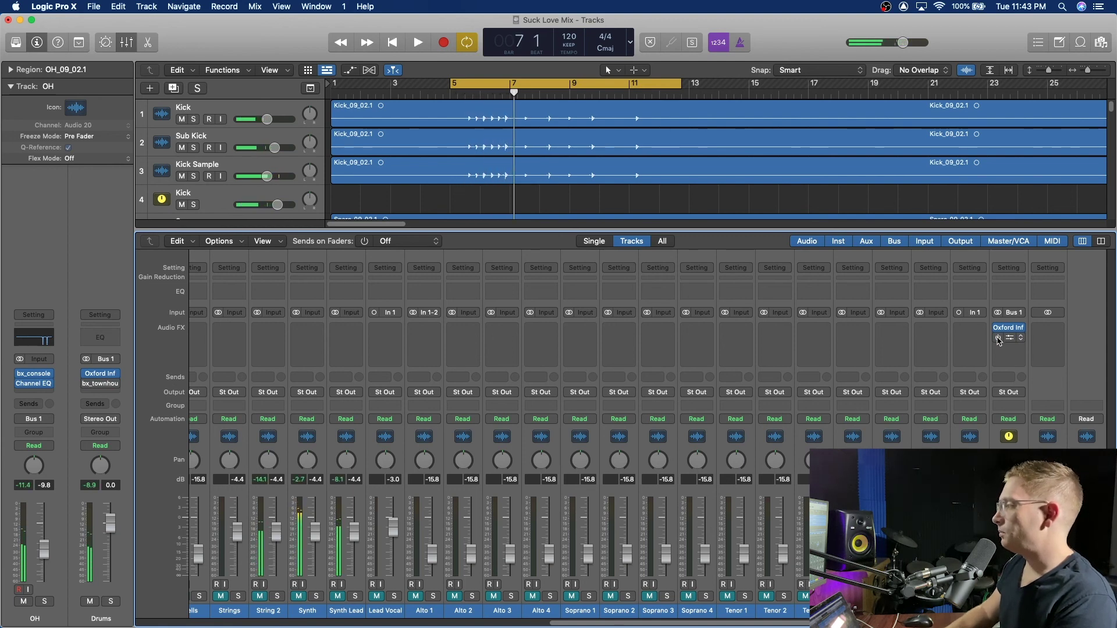
pyautogui.press('space')
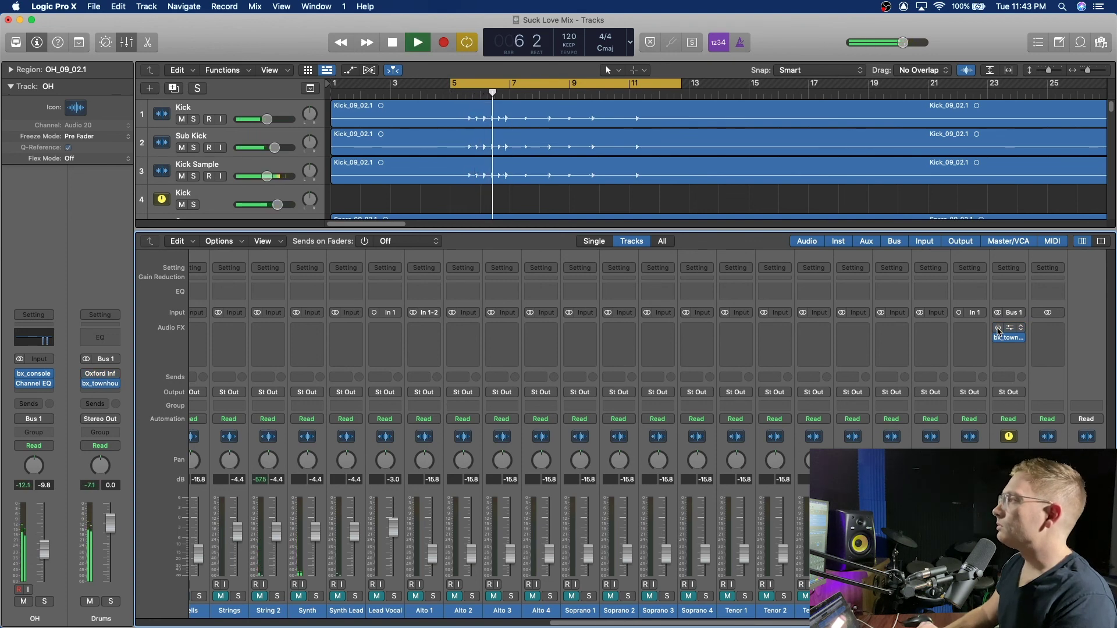
pyautogui.press('space')
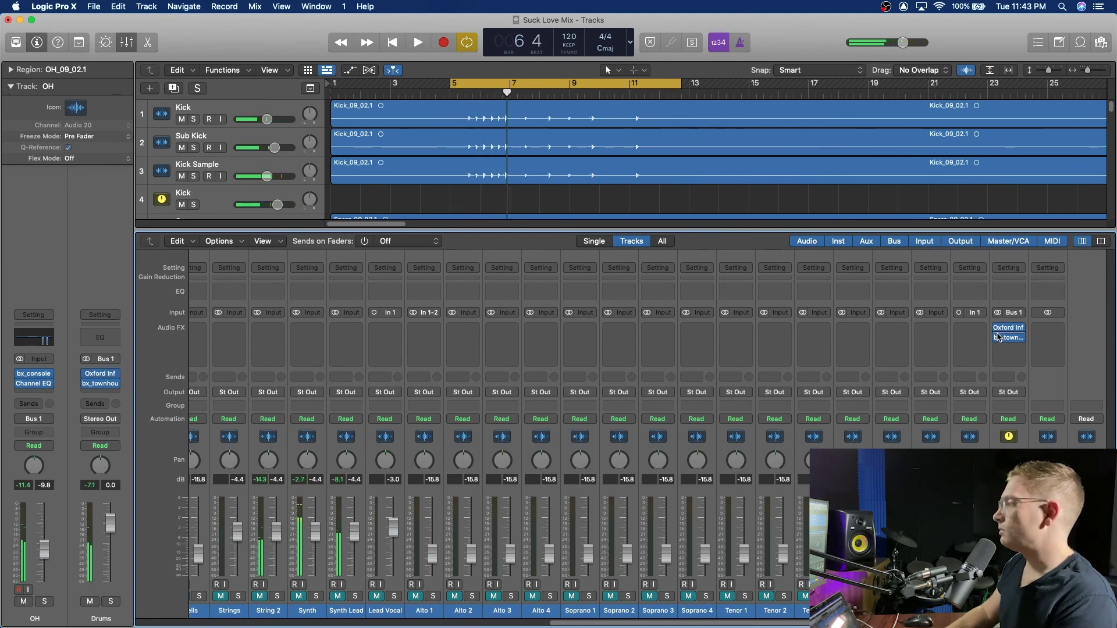
pyautogui.click(998, 338)
pyautogui.press('space')
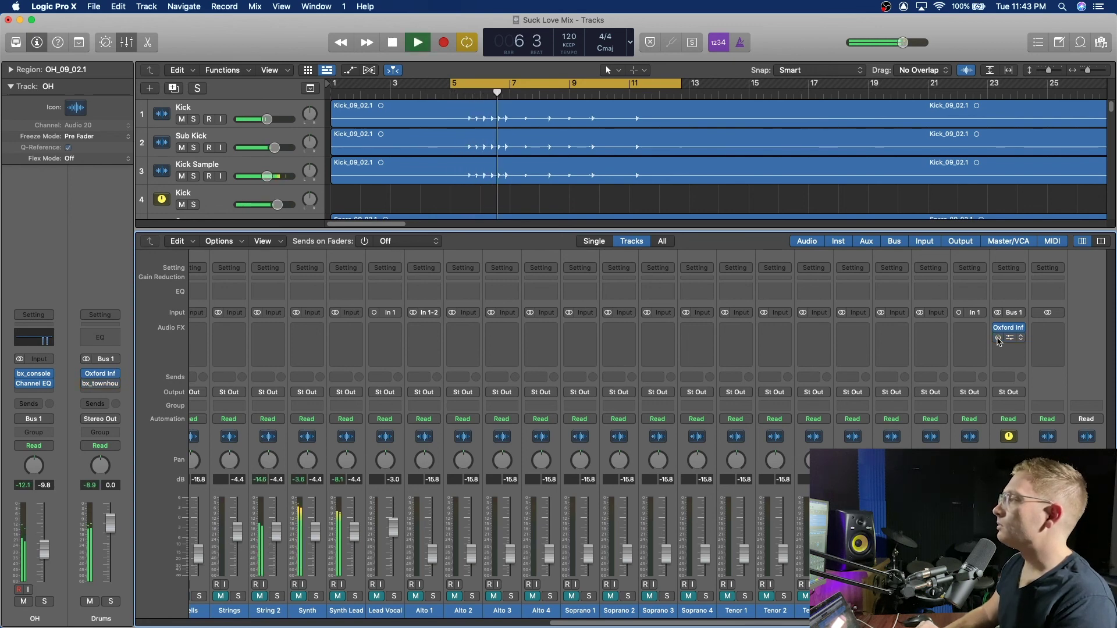
pyautogui.press('space')
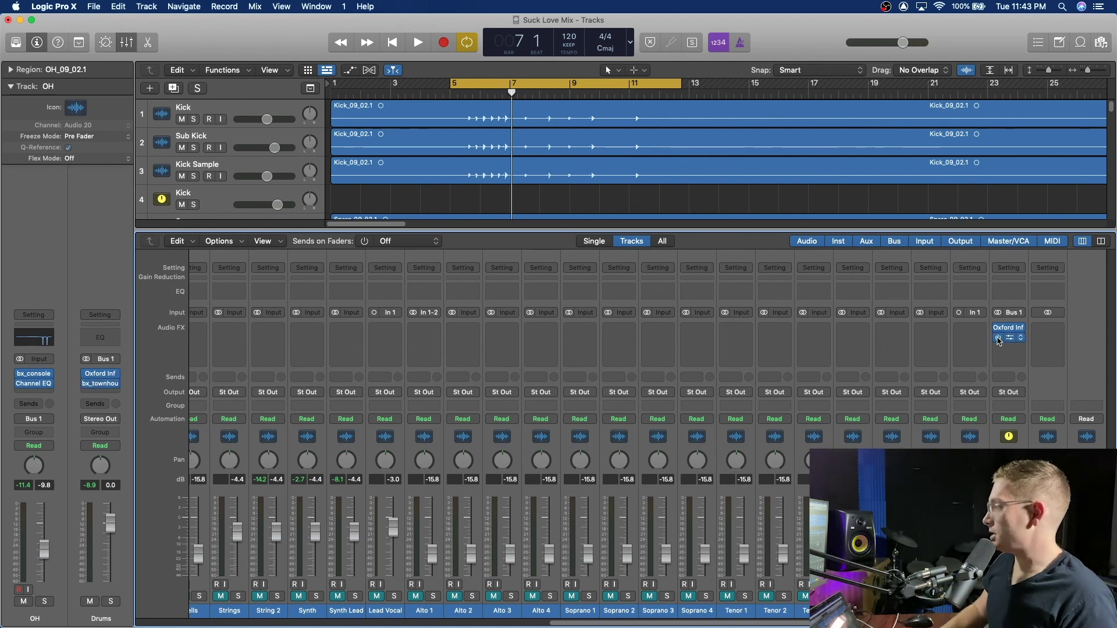
# Replace the bx_townhouse compressor on the Drums bus with a stereo Black Box Analog Design HG-2.
pyautogui.click(1026, 341)
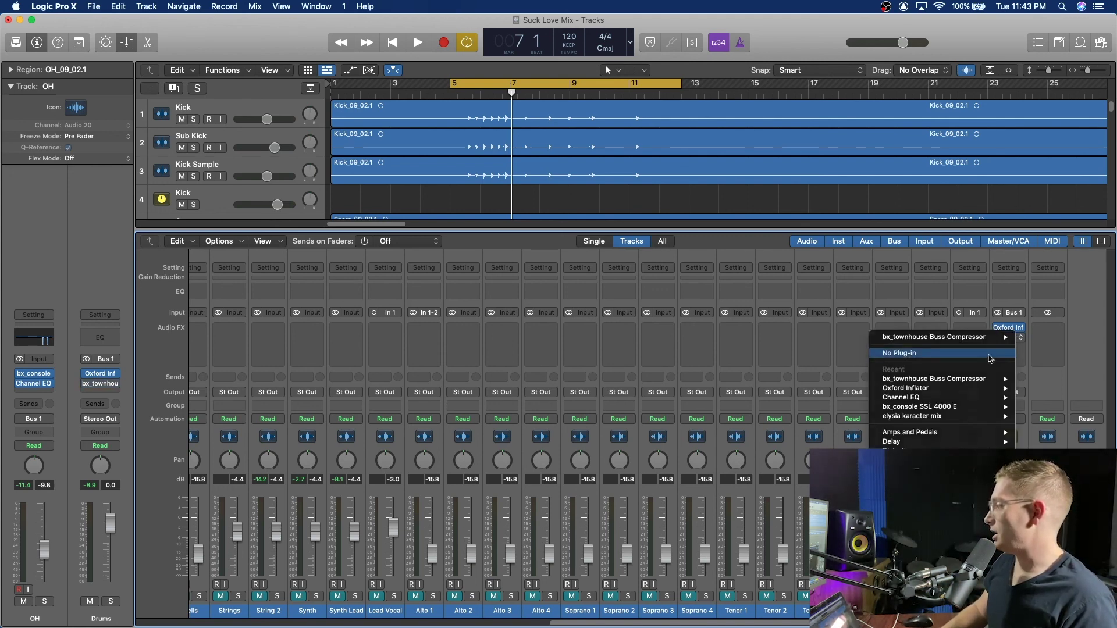
pyautogui.click(990, 355)
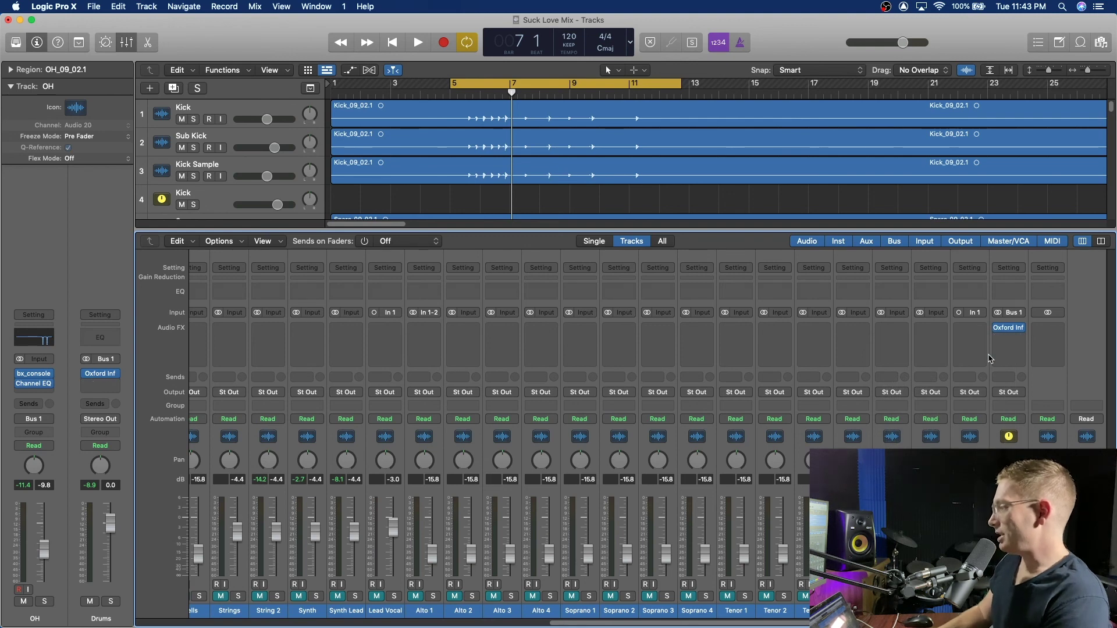
pyautogui.click(1010, 340)
pyautogui.moveTo(1015, 362)
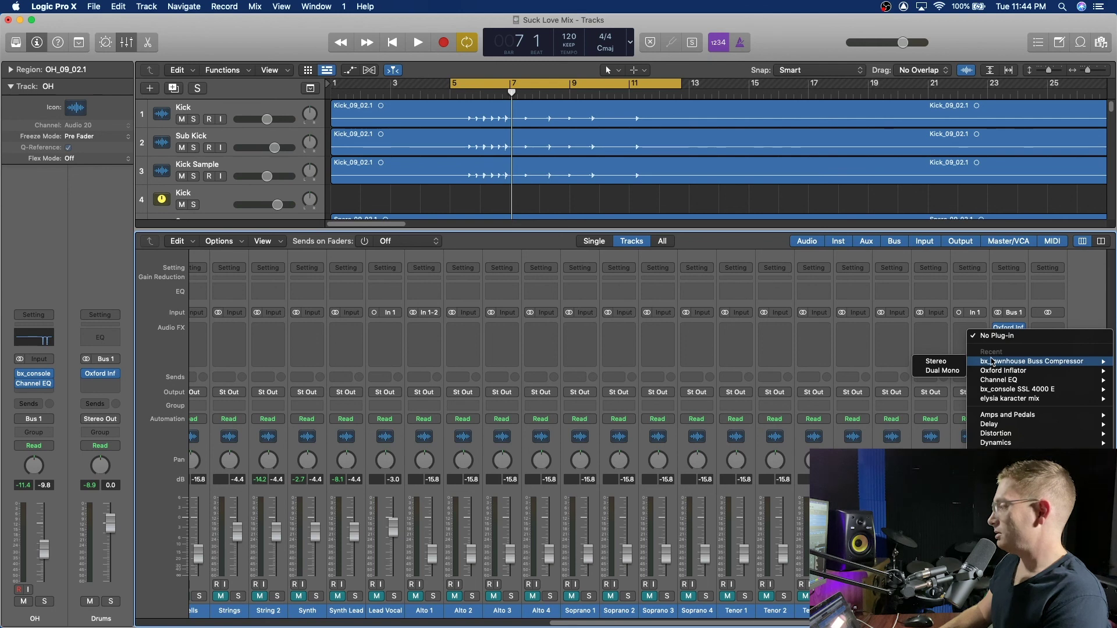
pyautogui.moveTo(1028, 382)
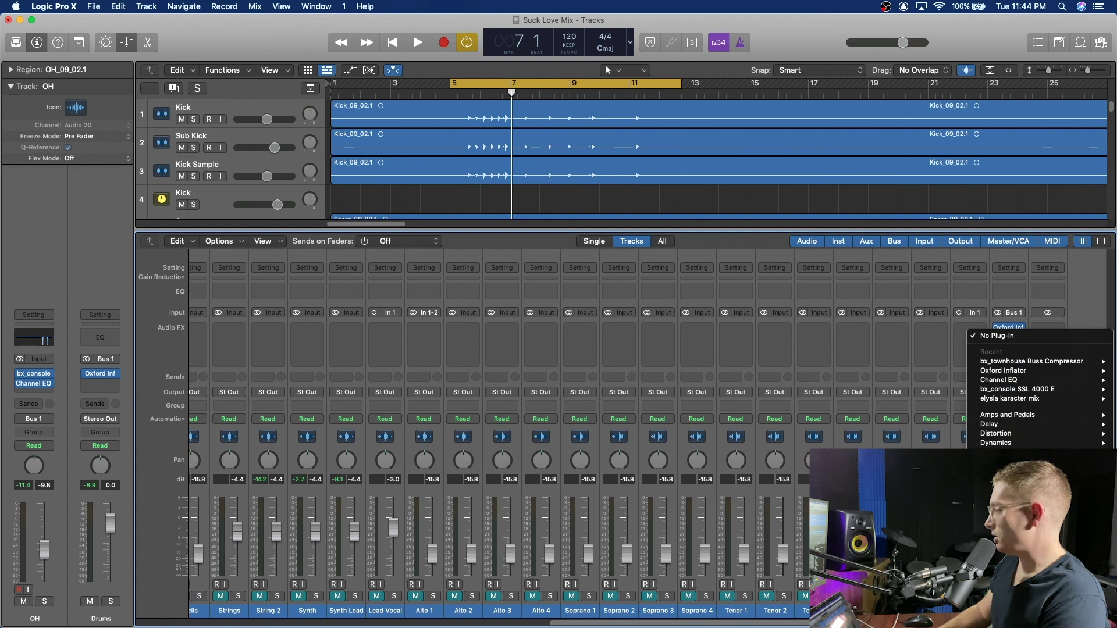
pyautogui.moveTo(922, 567)
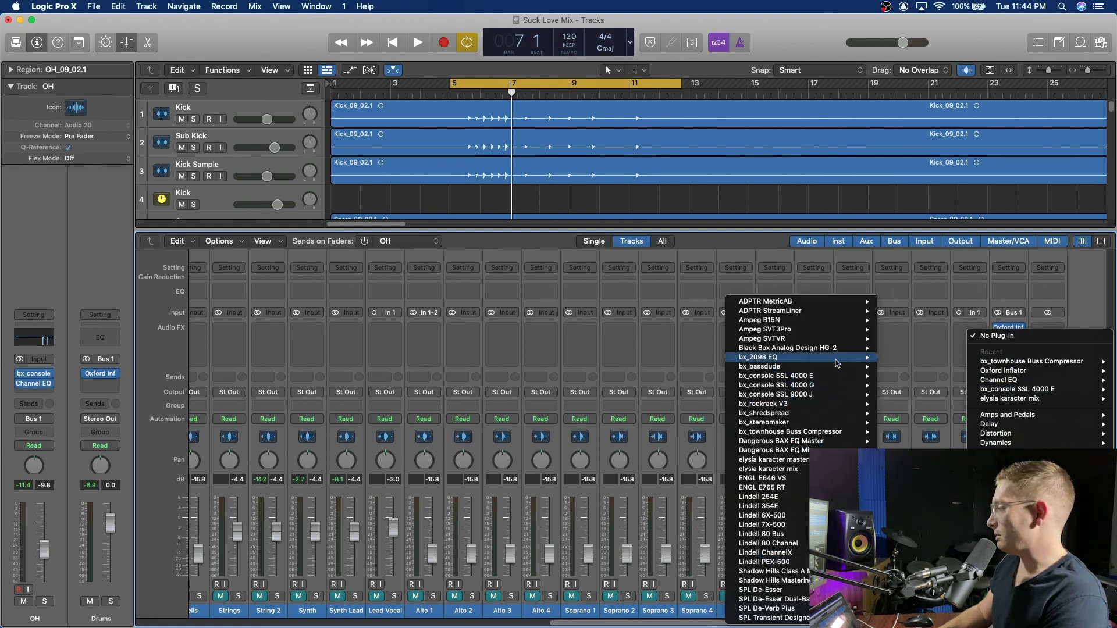
pyautogui.moveTo(838, 348)
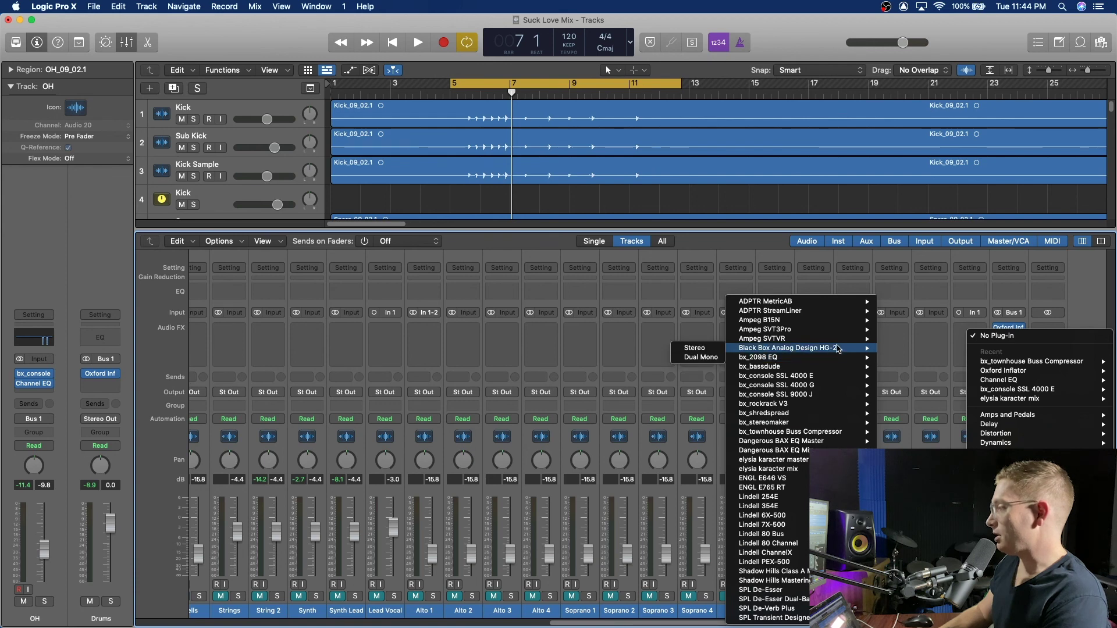
pyautogui.click(707, 349)
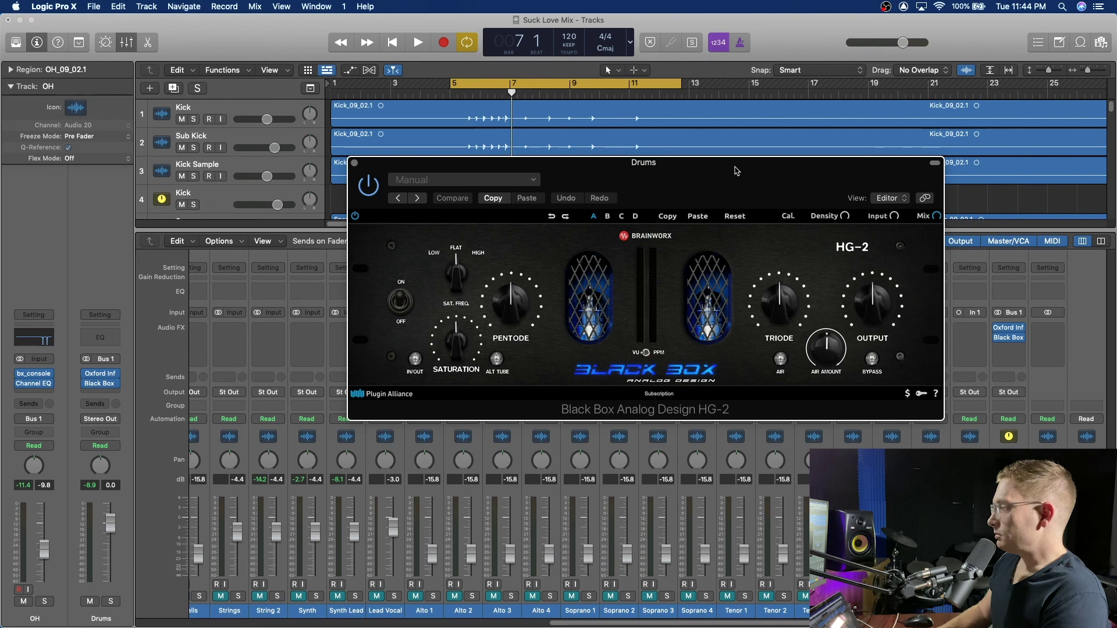
# Reposition the HG-2 window, hide the mixer, and switch in the plug-in's saturation circuit while the drums play.
pyautogui.moveTo(736, 170); pyautogui.dragTo(679, 216)
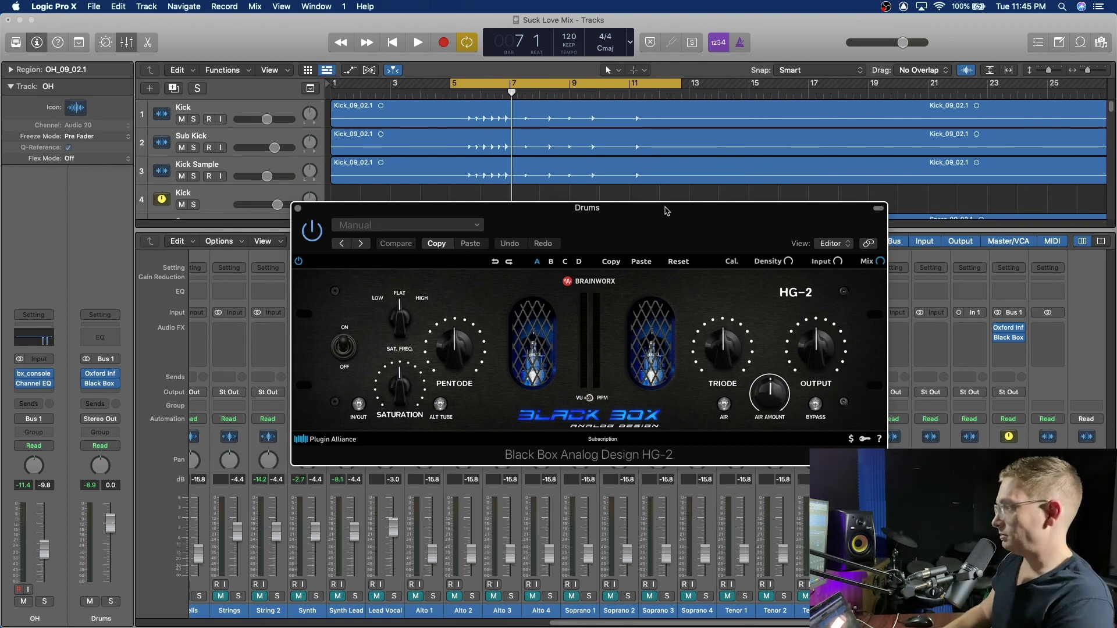
pyautogui.press('p')
pyautogui.press('space')
pyautogui.press('p')
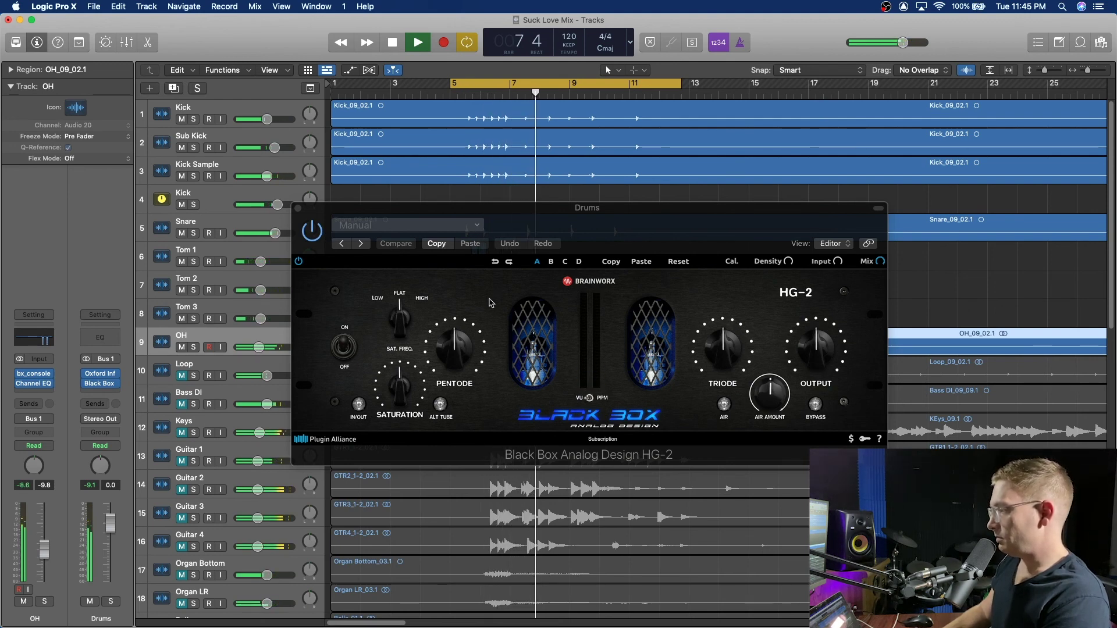
pyautogui.click(360, 405)
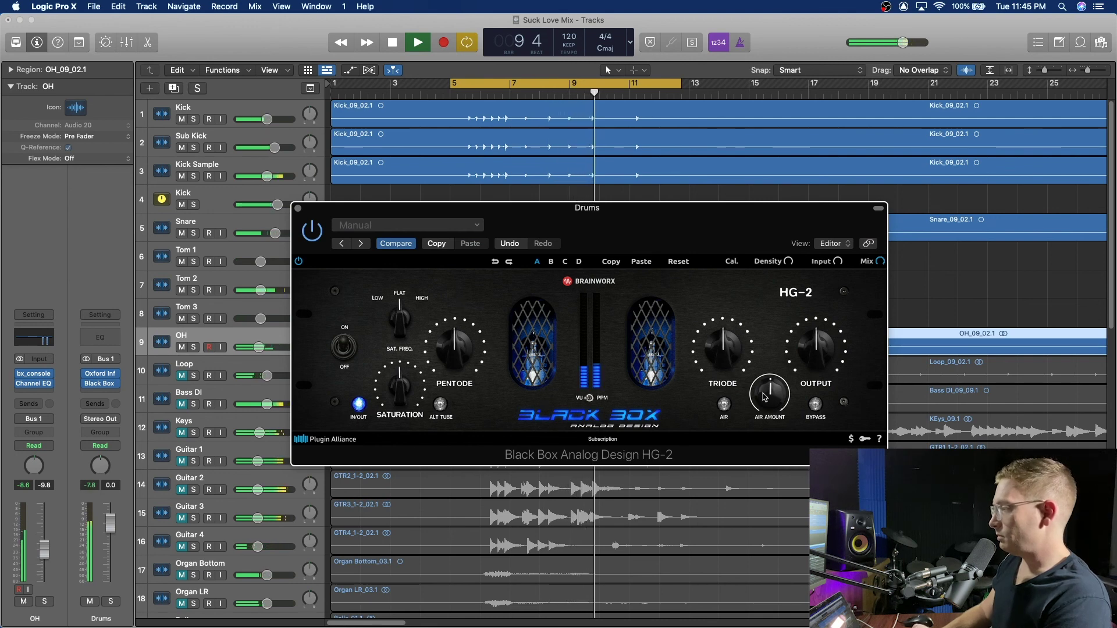
# Restart playback and try different amounts of the HG-2's Saturation control on the drums.
pyautogui.press('space')
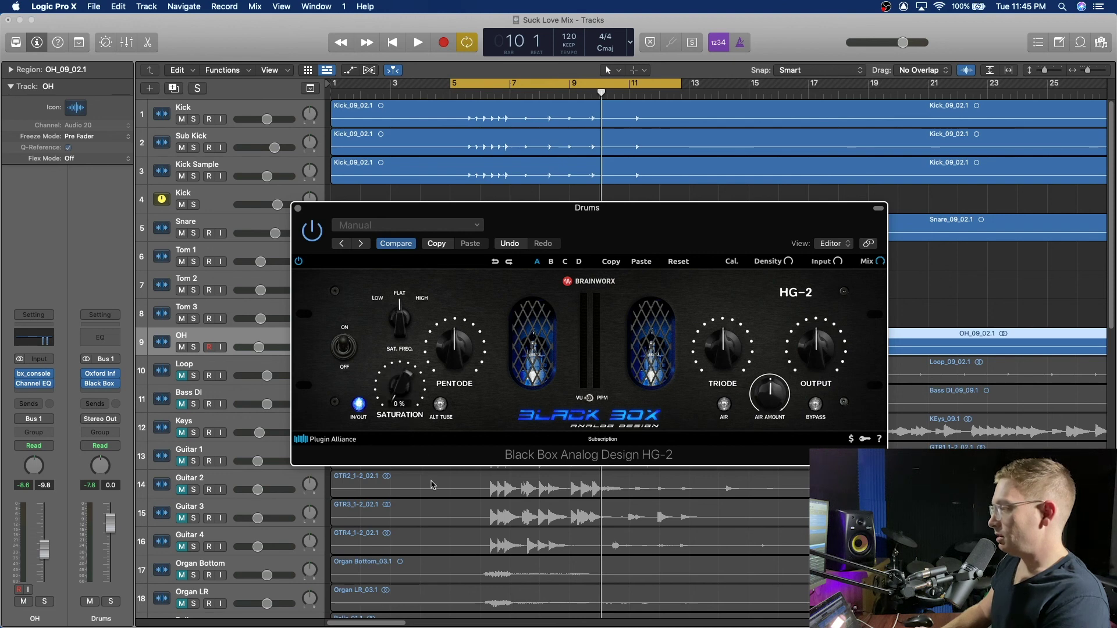
pyautogui.press('space')
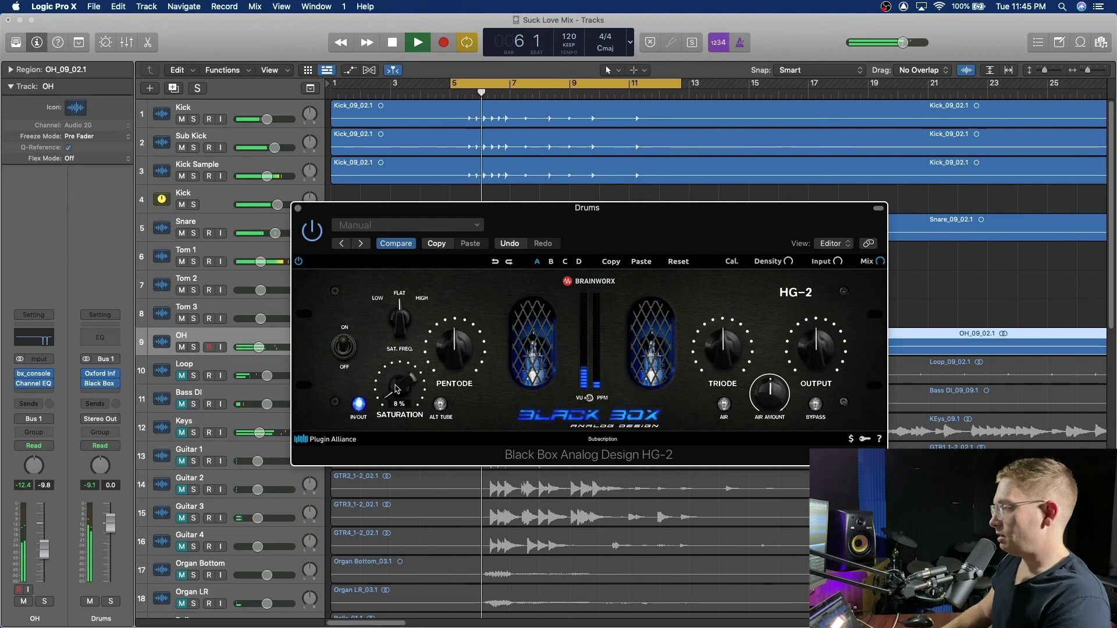
pyautogui.moveTo(398, 402); pyautogui.dragTo(475, 494)
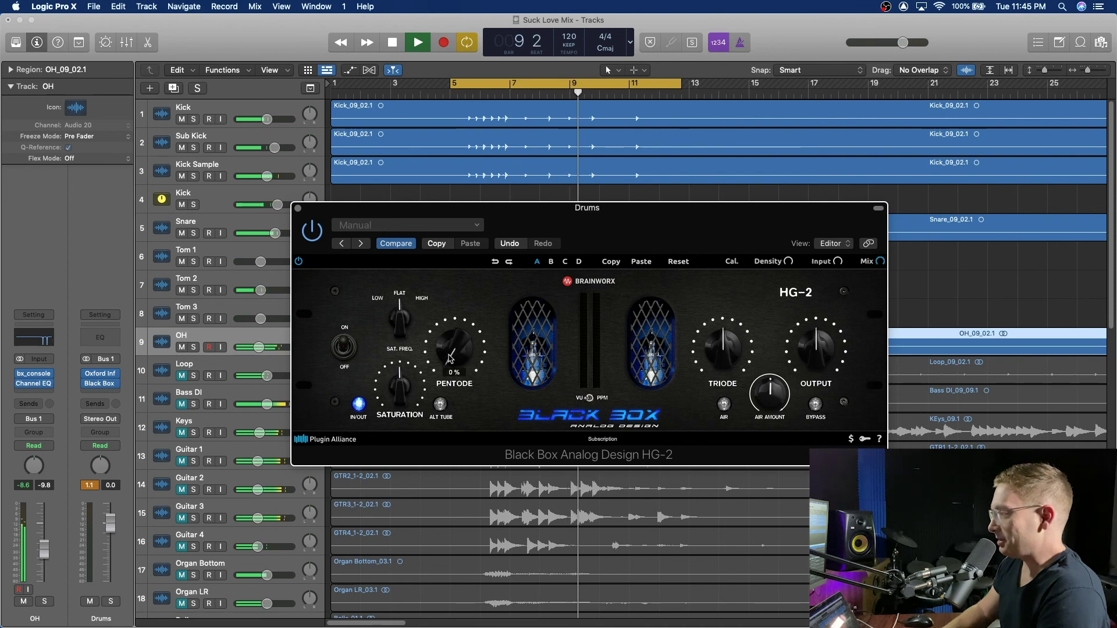
# Try the HG-2's Pentode control and its Air circuit with different Air Amount settings on the drums during playback.
pyautogui.moveTo(454, 353); pyautogui.dragTo(457, 314)
pyautogui.press('space')
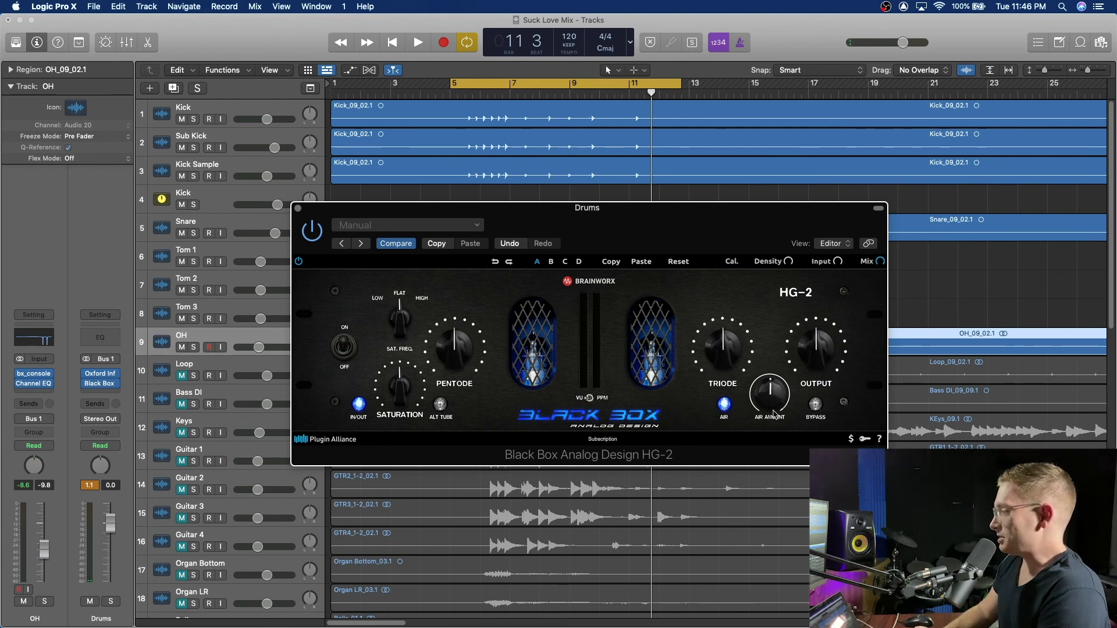
pyautogui.press('space')
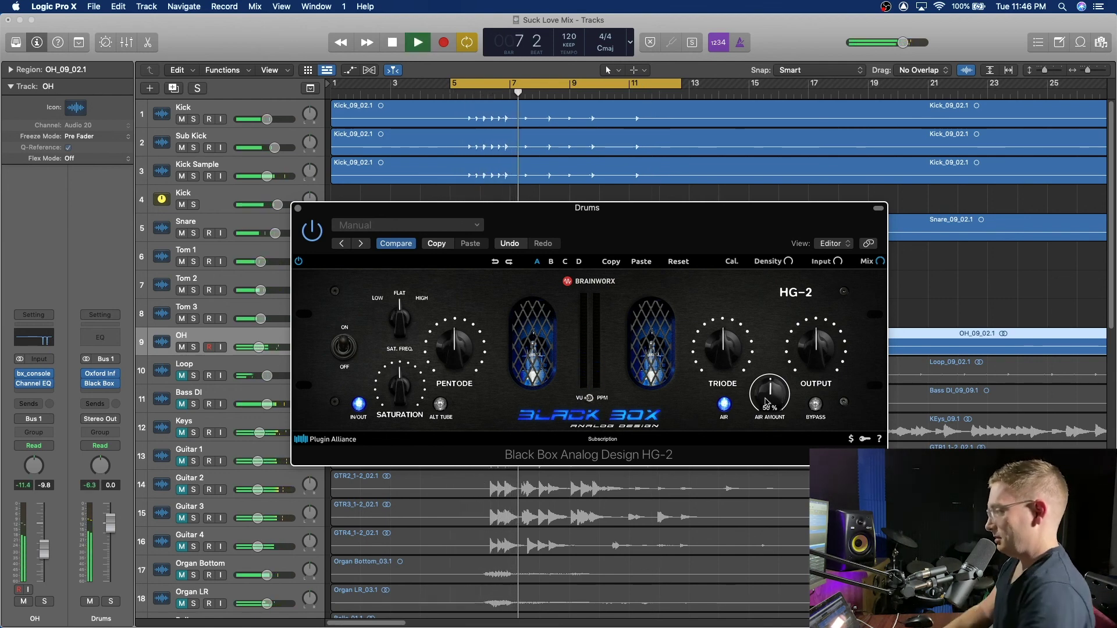
pyautogui.moveTo(767, 402); pyautogui.dragTo(784, 419)
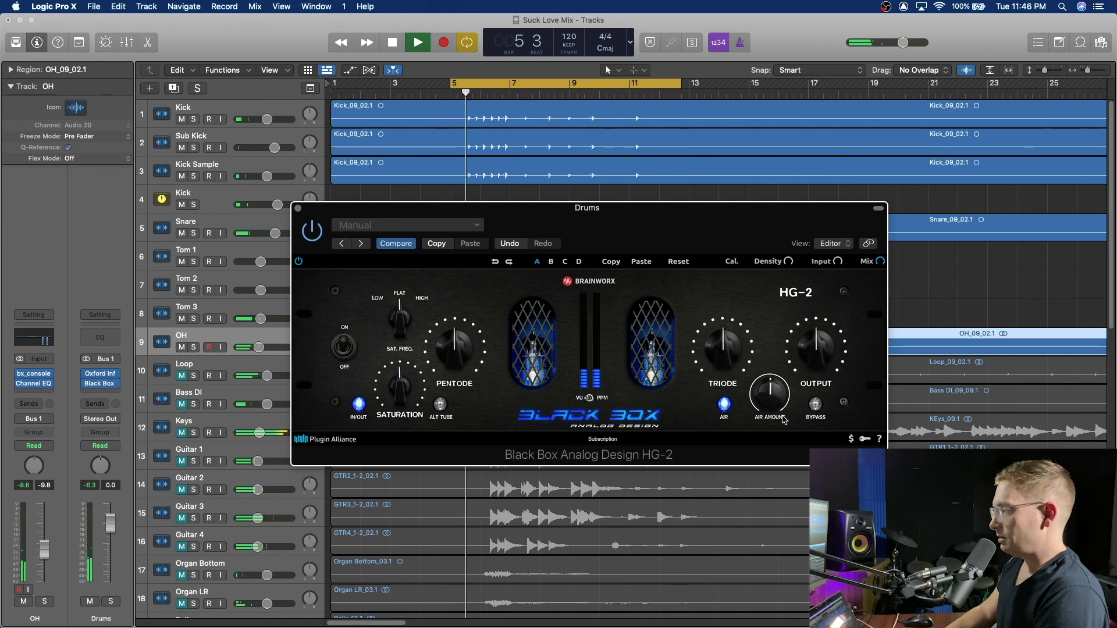
pyautogui.press('space')
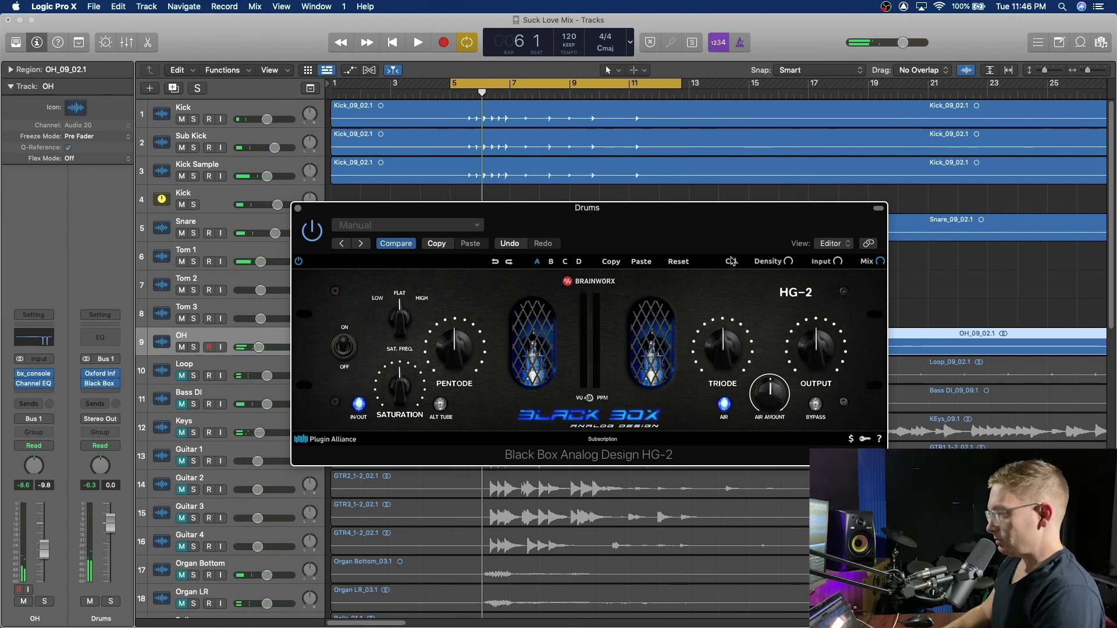
# Compare the drums with the HG-2 switched off and on during playback, and reduce its Saturation to about 41%.
pyautogui.press('space')
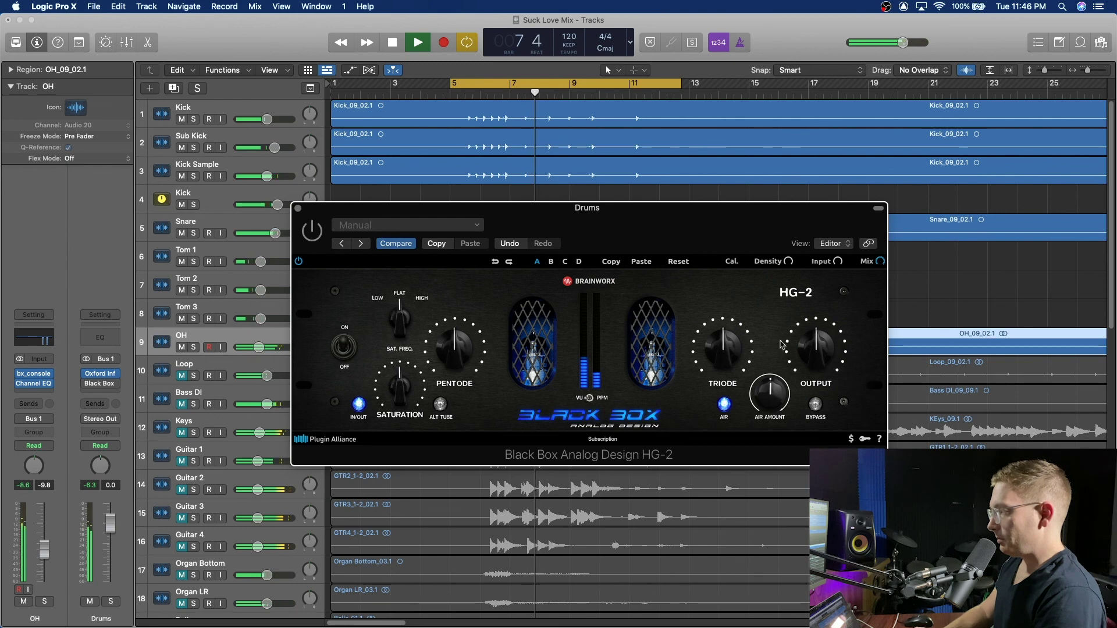
pyautogui.press('space')
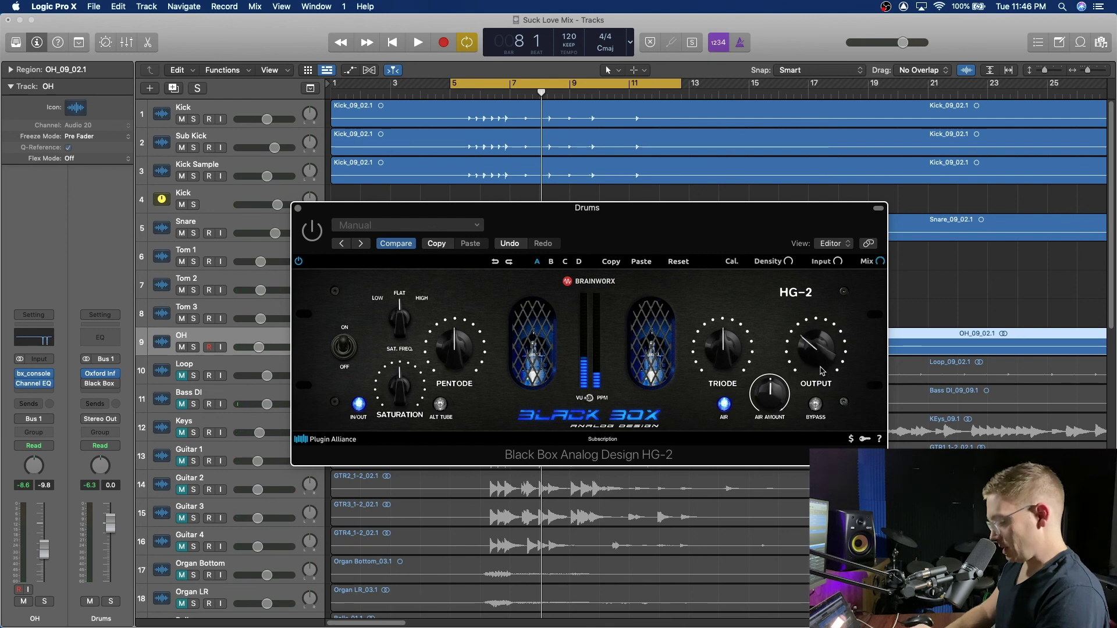
pyautogui.press('space')
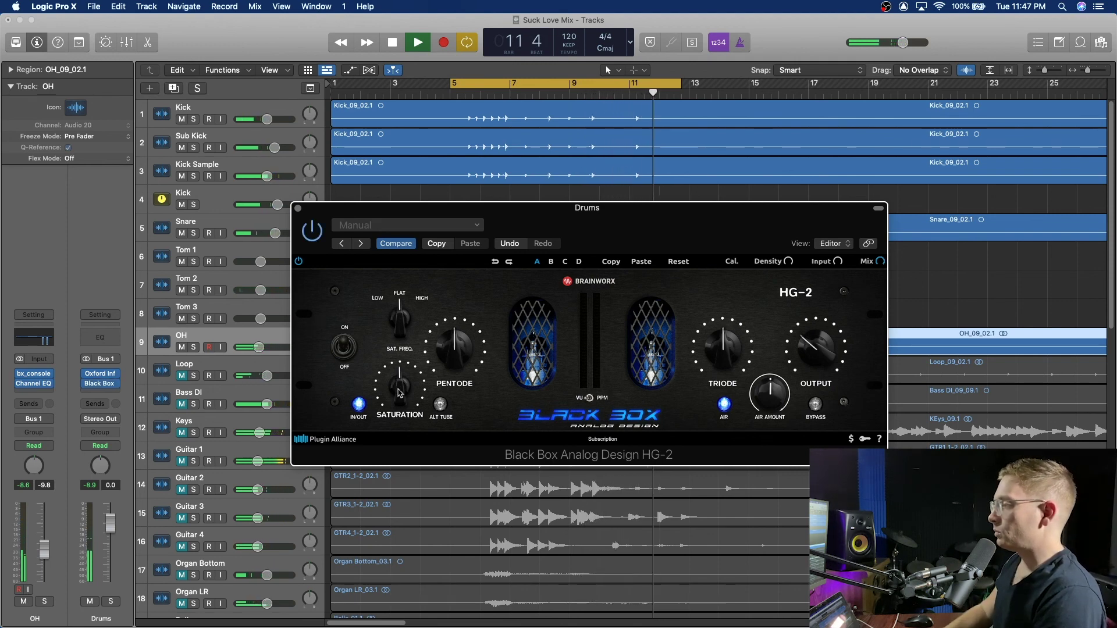
pyautogui.moveTo(402, 390); pyautogui.dragTo(405, 408)
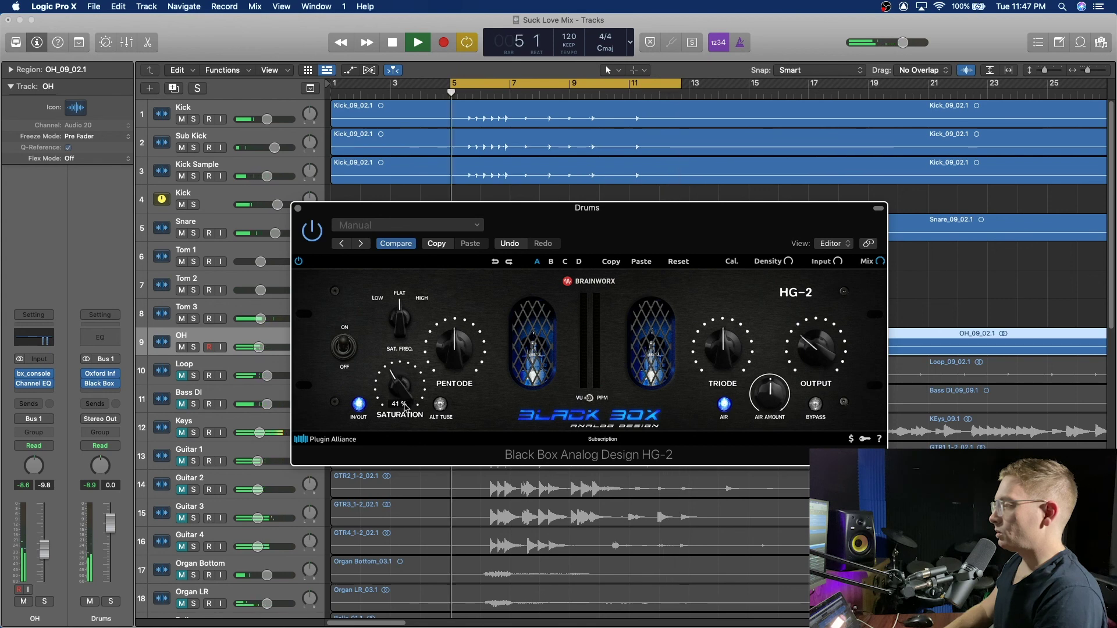
pyautogui.press('space')
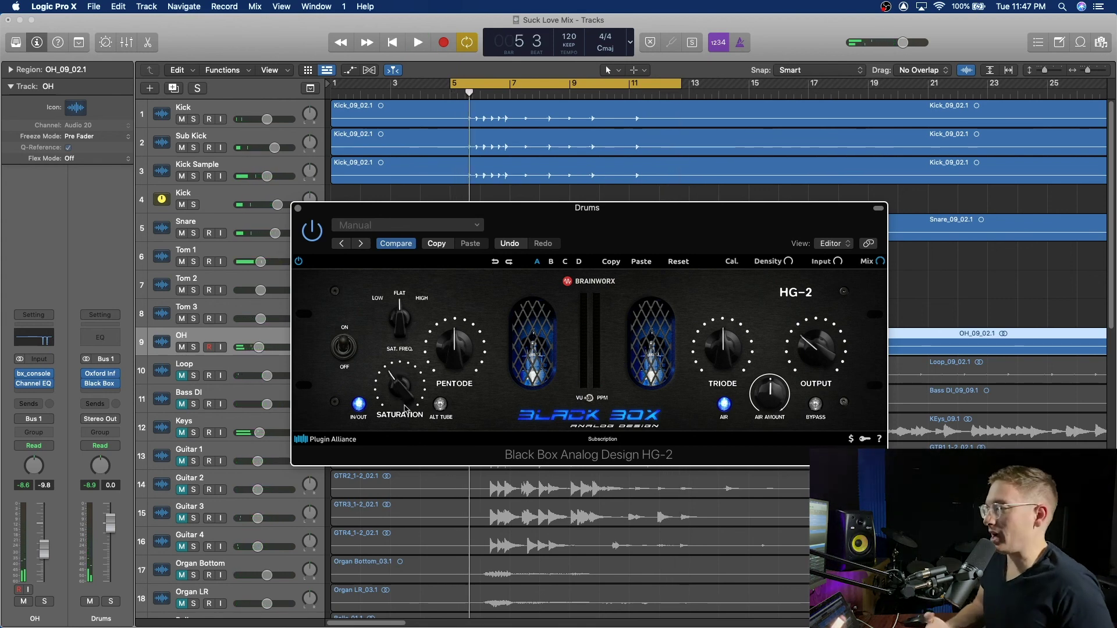
# Remove the HG-2 from the Drums bus and audition the drums with only the Oxford Inflator on it.
pyautogui.moveTo(539, 212); pyautogui.dragTo(577, 111)
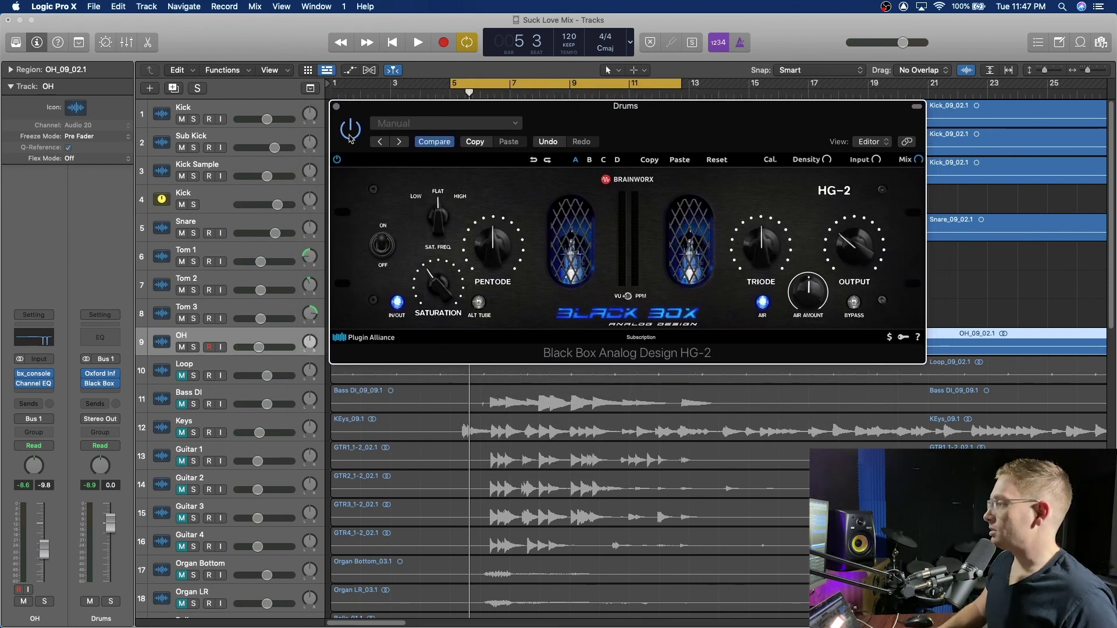
pyautogui.click(337, 108)
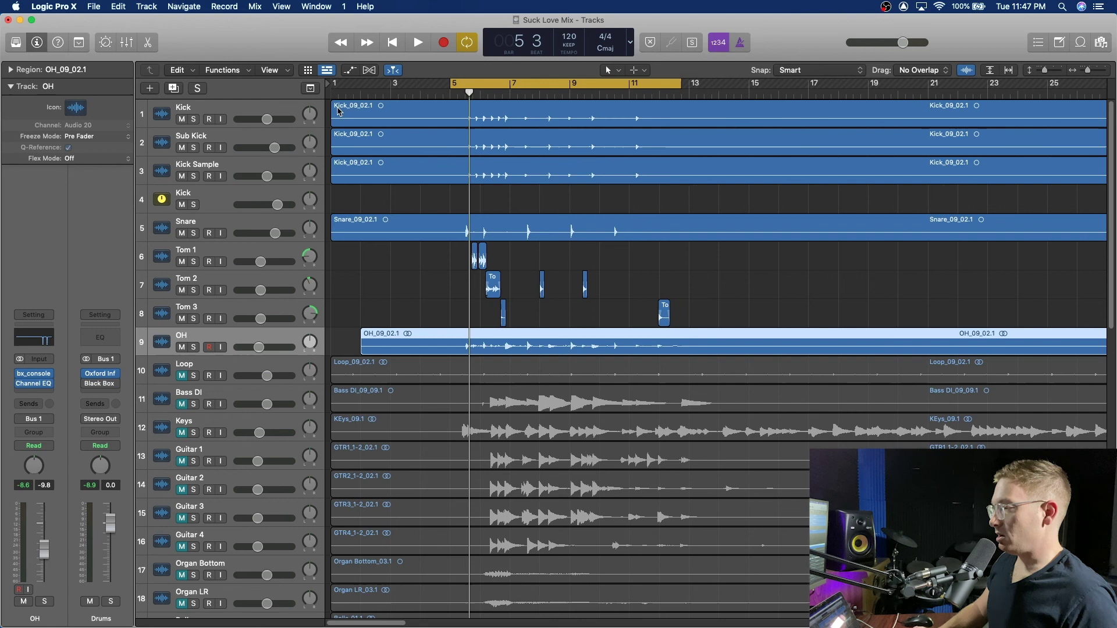
pyautogui.click(115, 388)
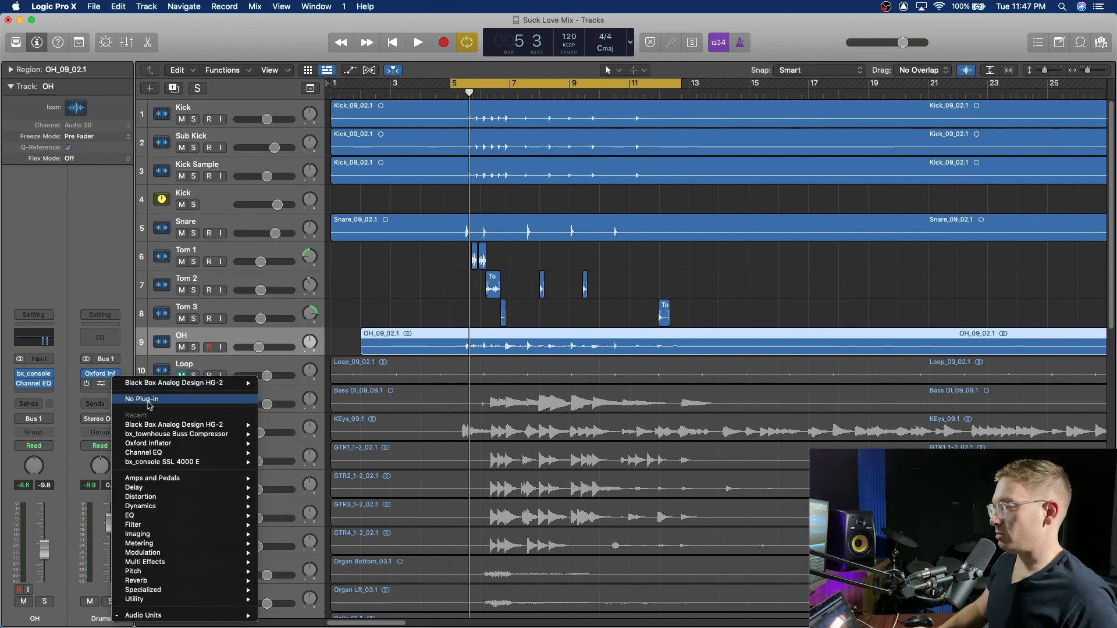
pyautogui.click(117, 254)
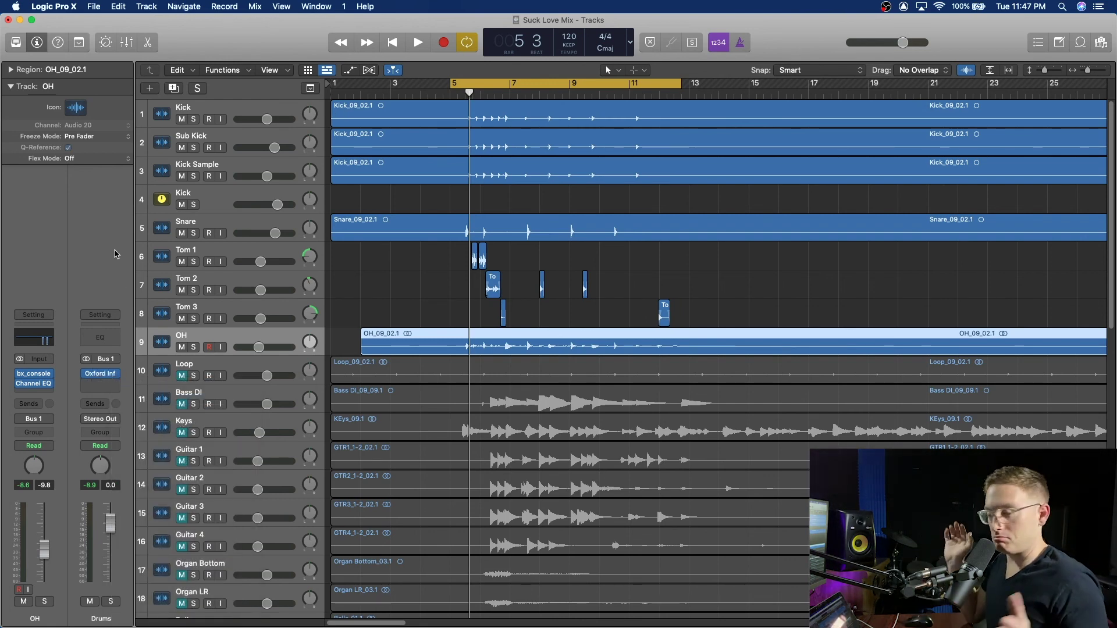
pyautogui.press('space')
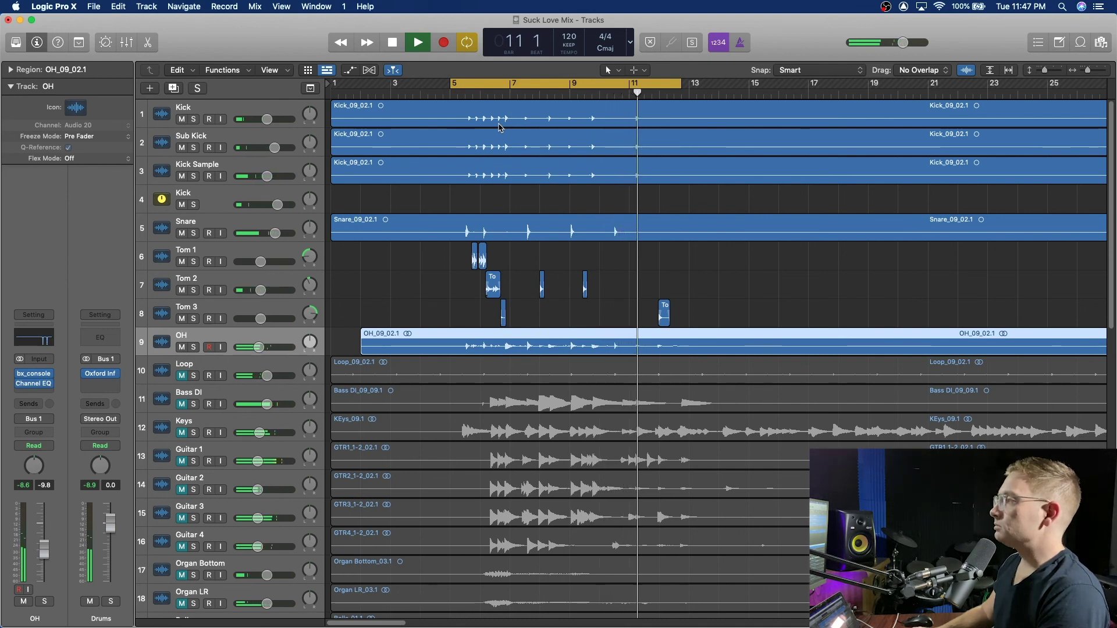
pyautogui.press('space')
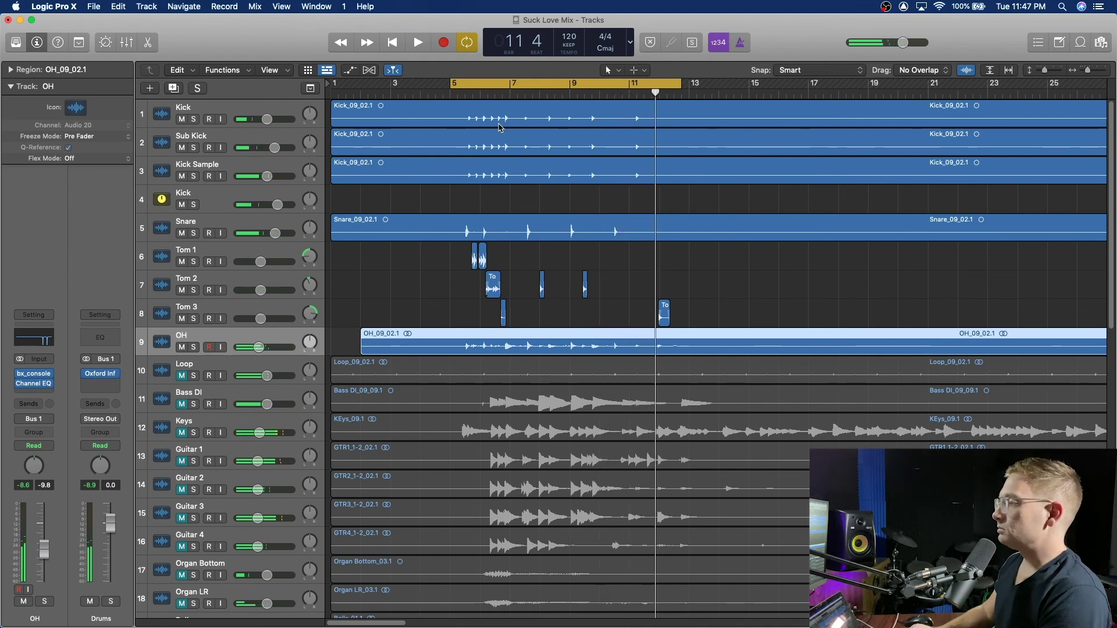